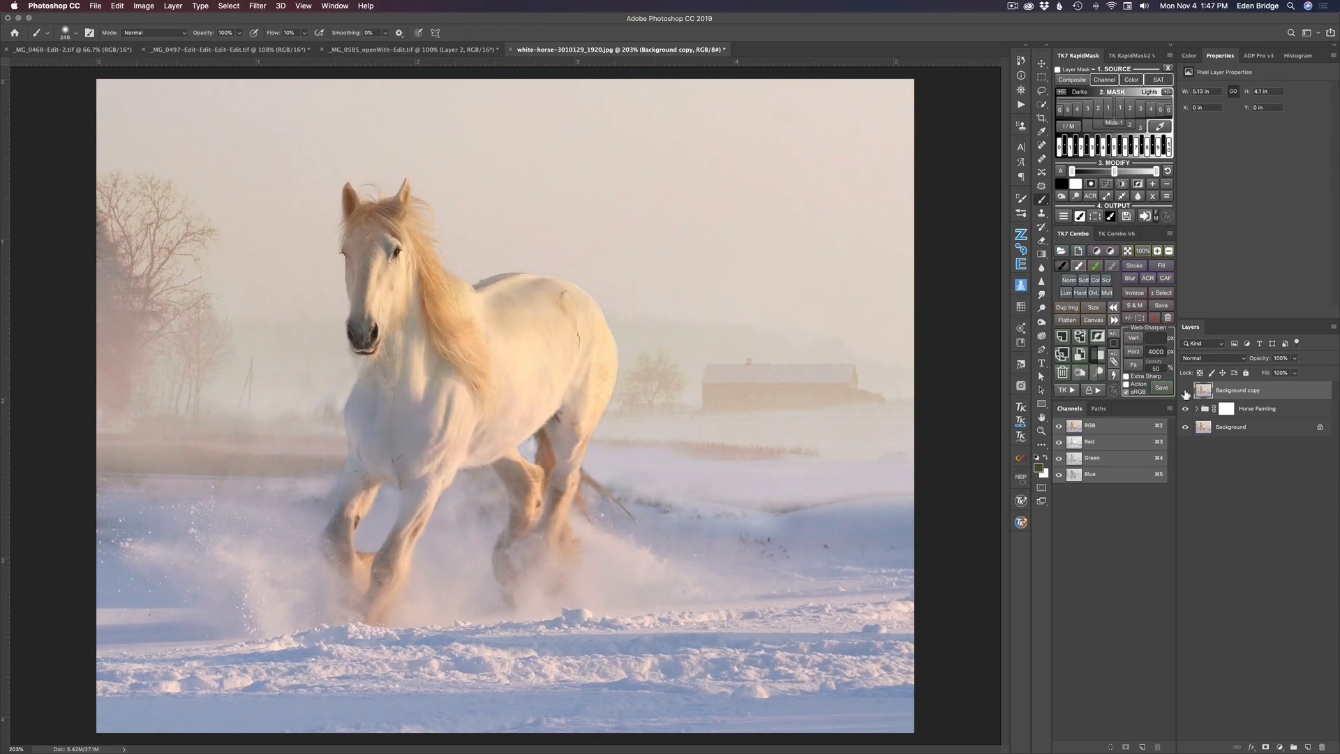
Hide and show the Background copy layer to compare the finished horse painting with the original photo.
click(1185, 391)
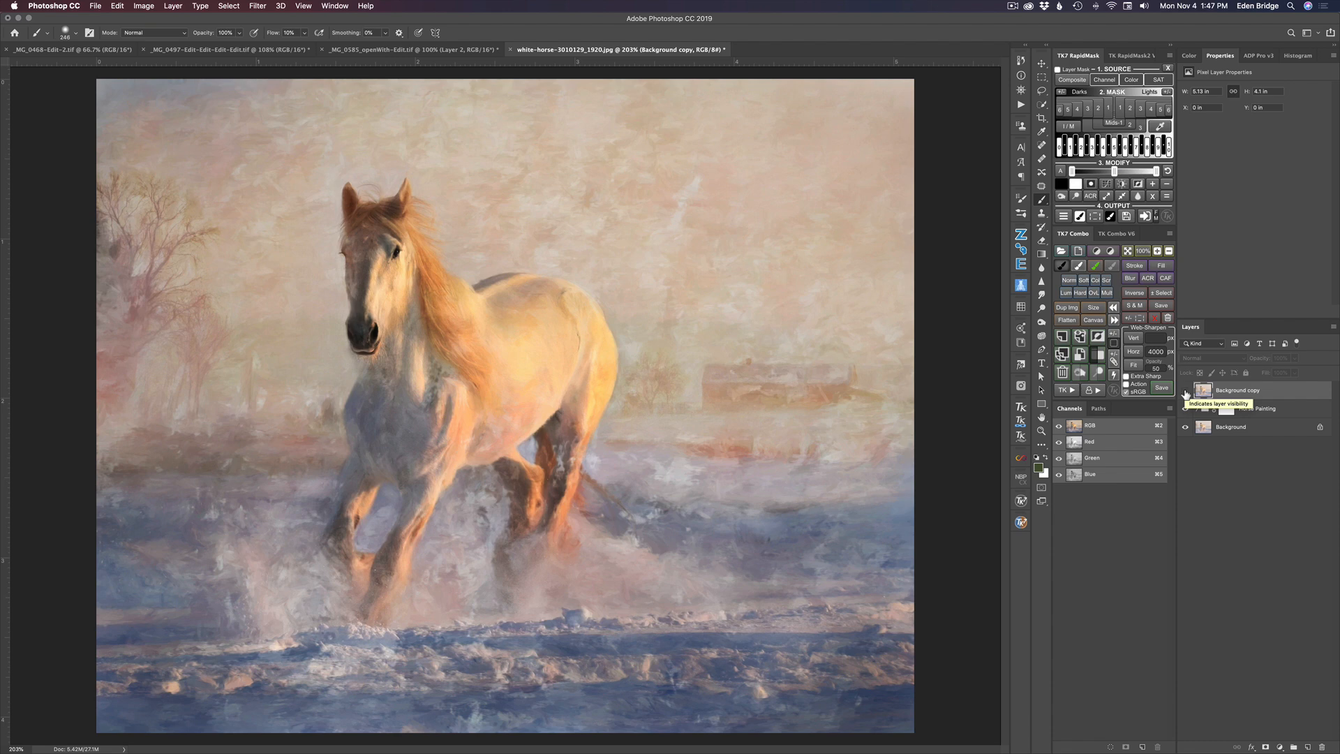
click(1186, 391)
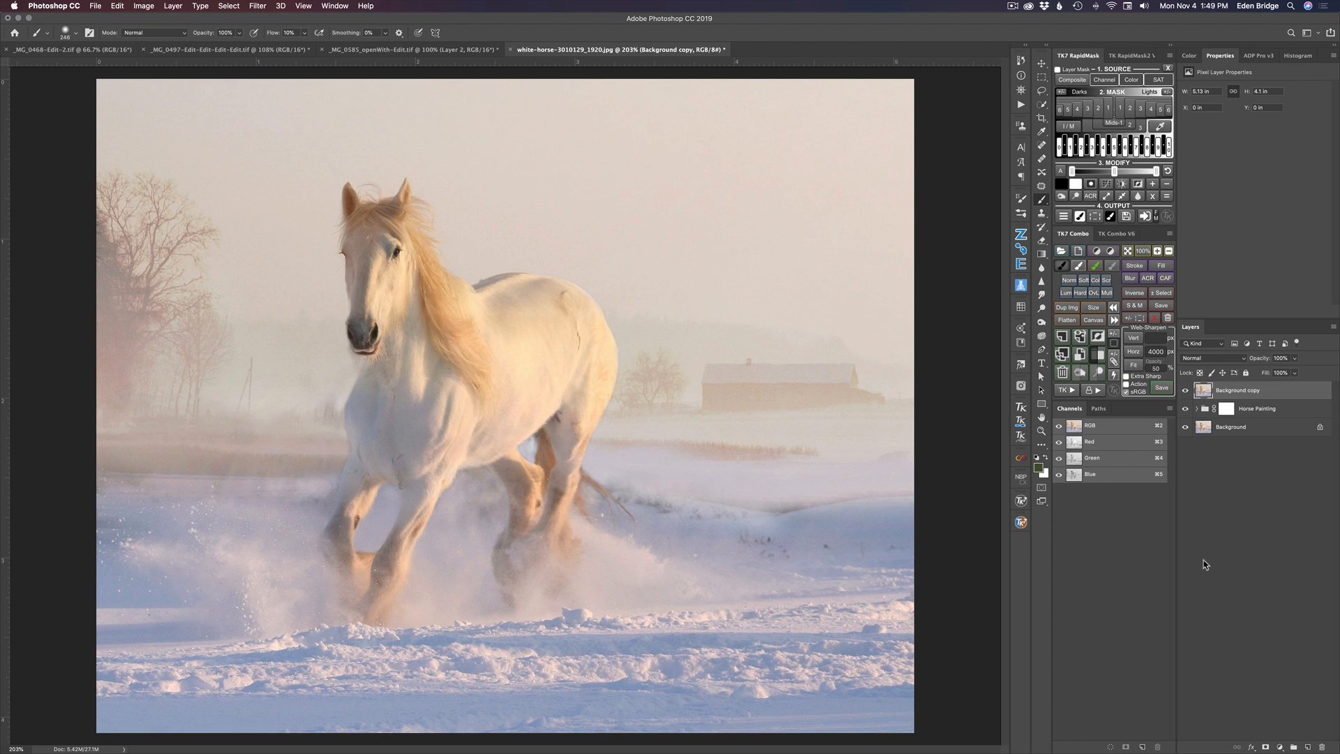
Duplicate the Background copy layer and open the duplicate in the Topaz Studio 2 filter.
key(super+j)
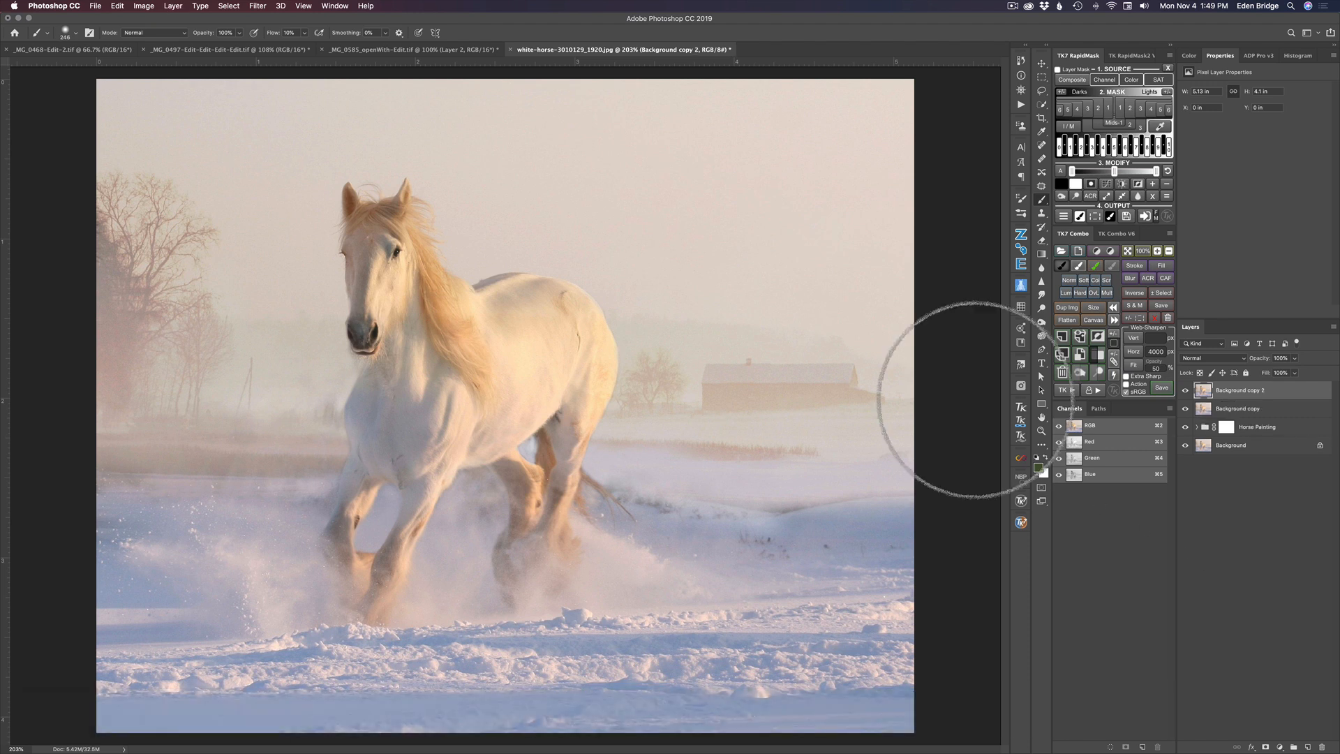
click(260, 6)
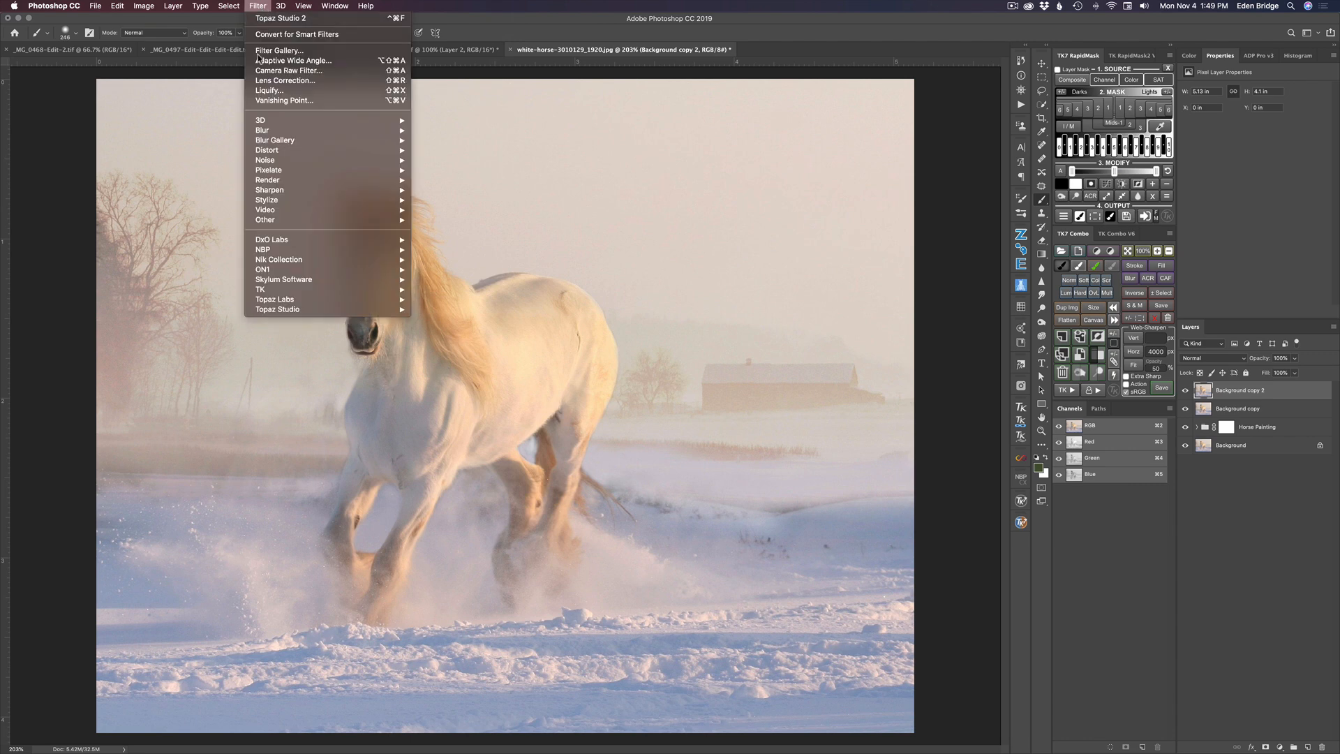
mouse_move(301, 314)
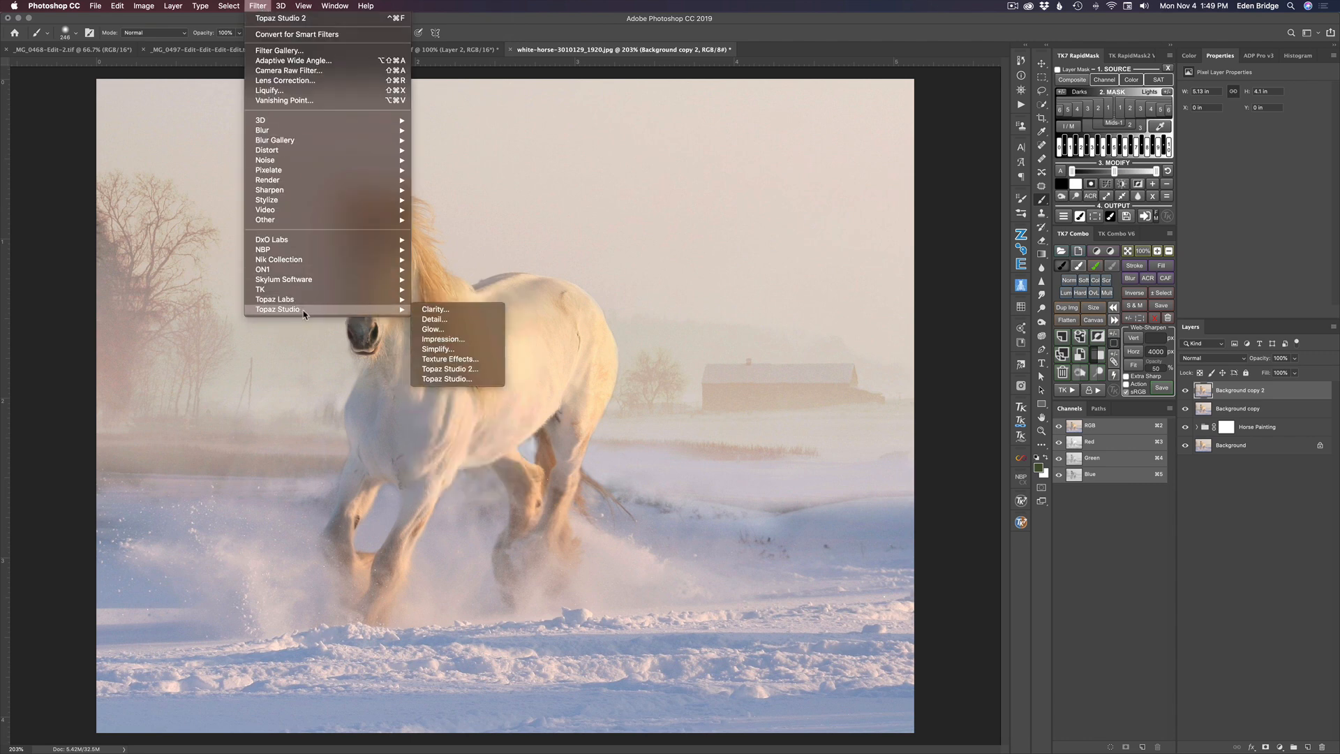
click(455, 370)
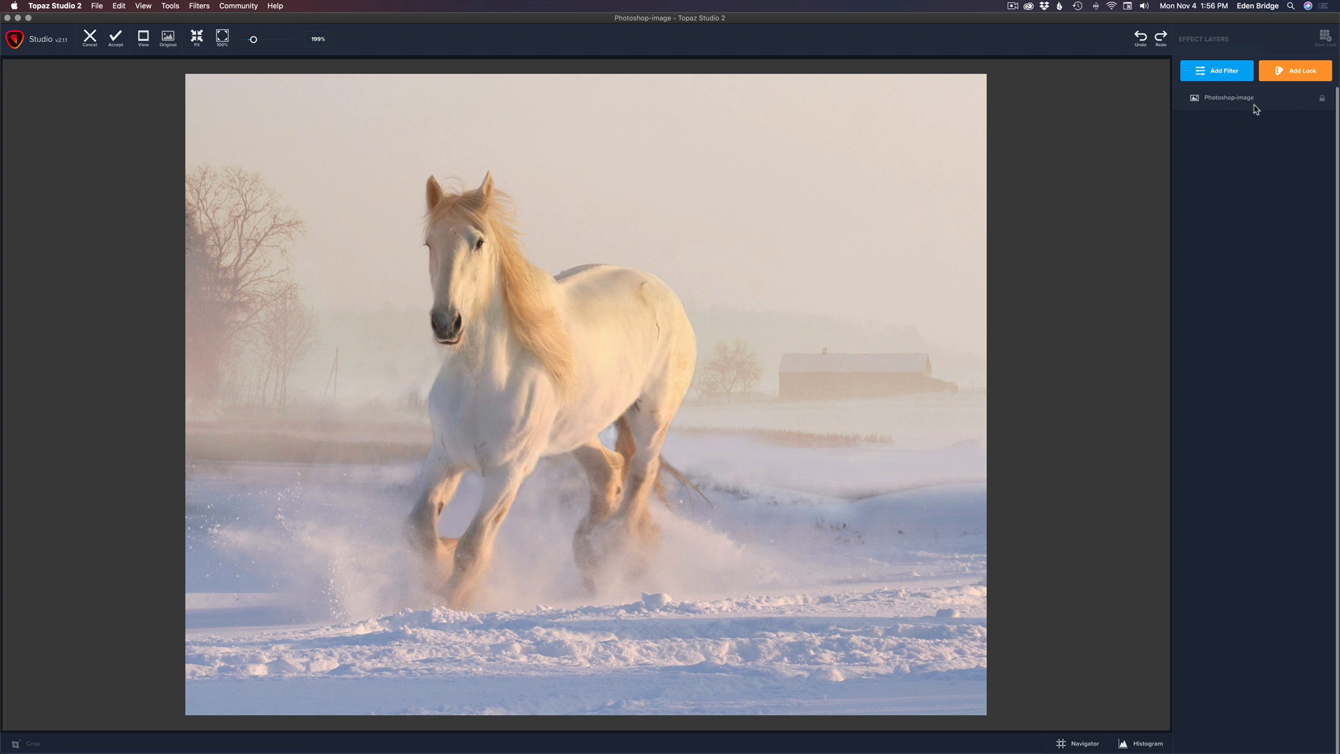
Add a Texture filter and apply the blue texture with dark scratchy strokes from the Meredith Images category.
click(1222, 73)
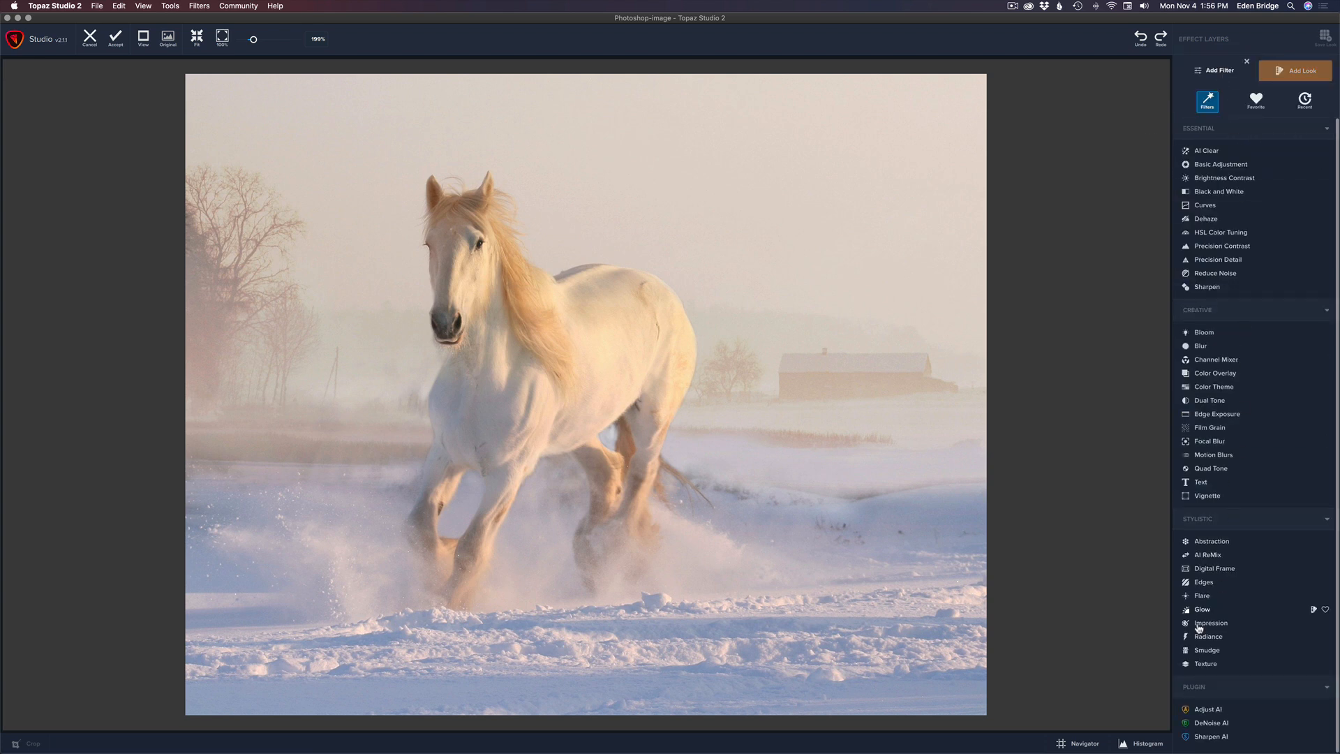
click(1205, 664)
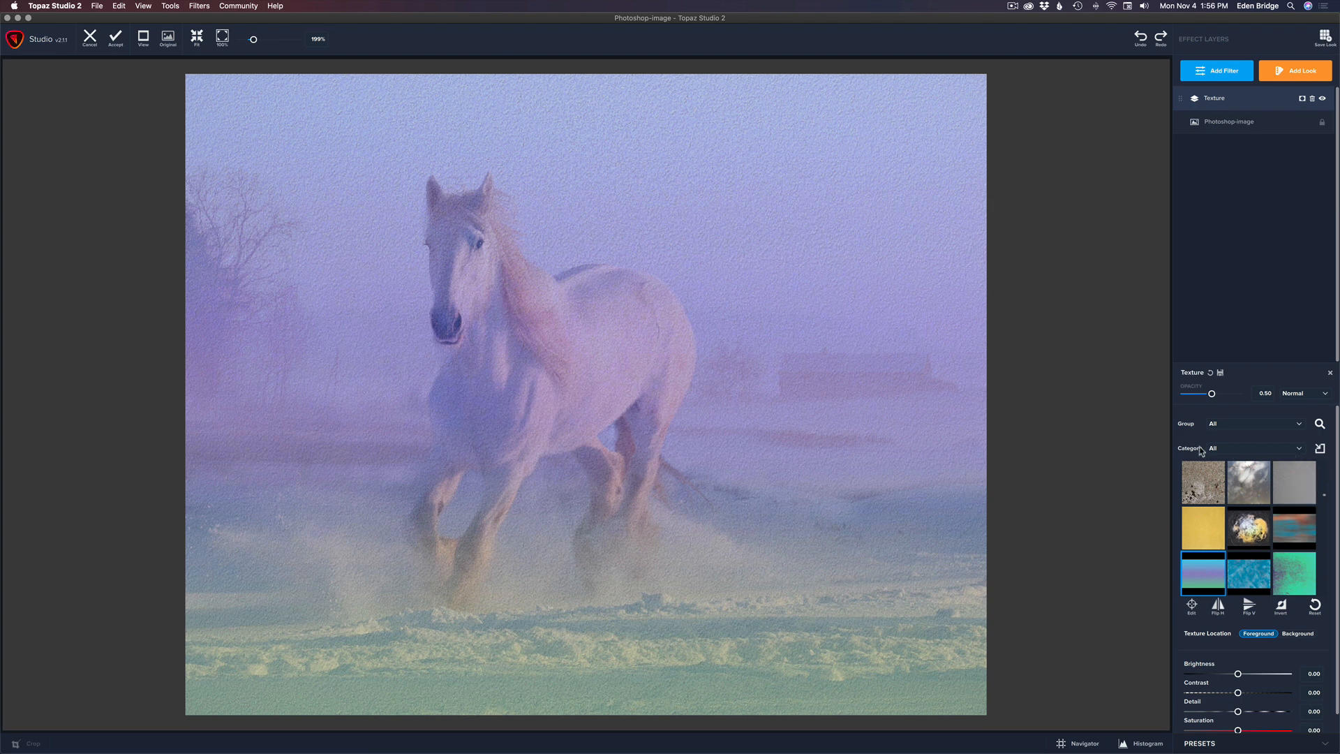
click(1298, 451)
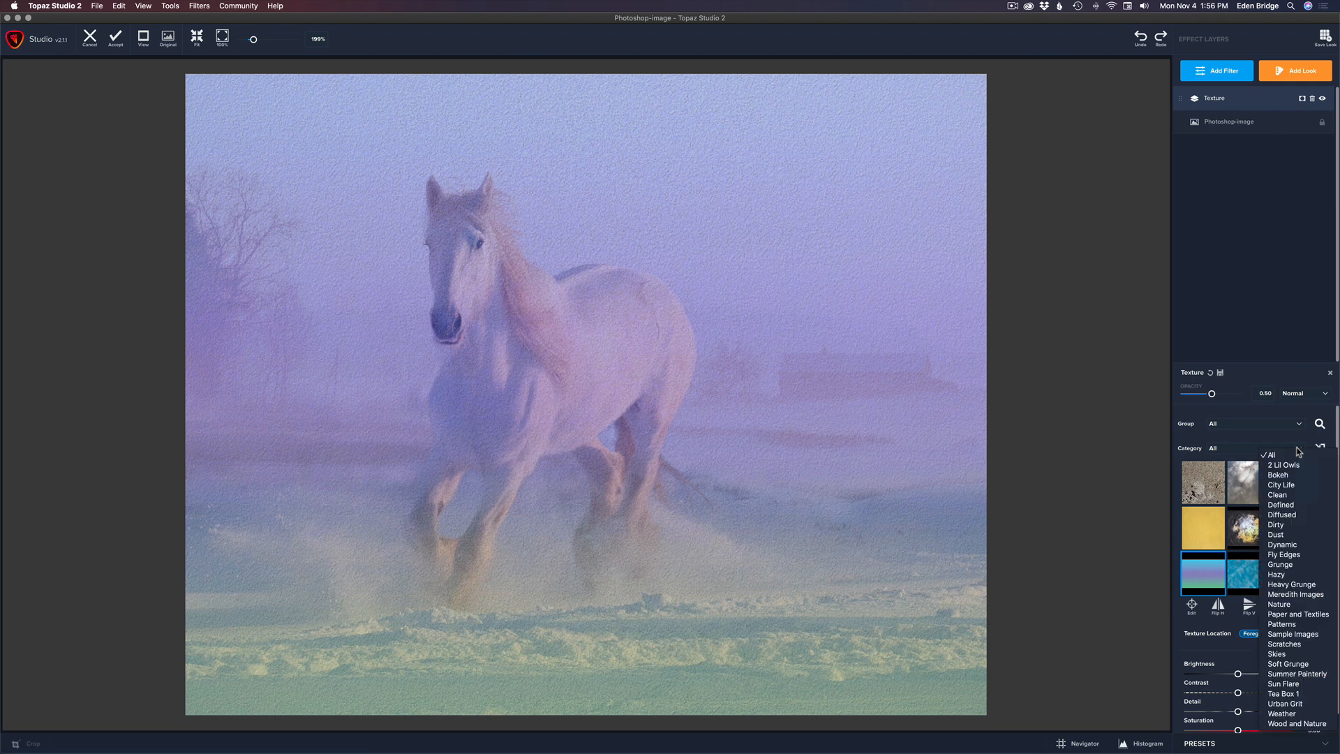
click(1283, 595)
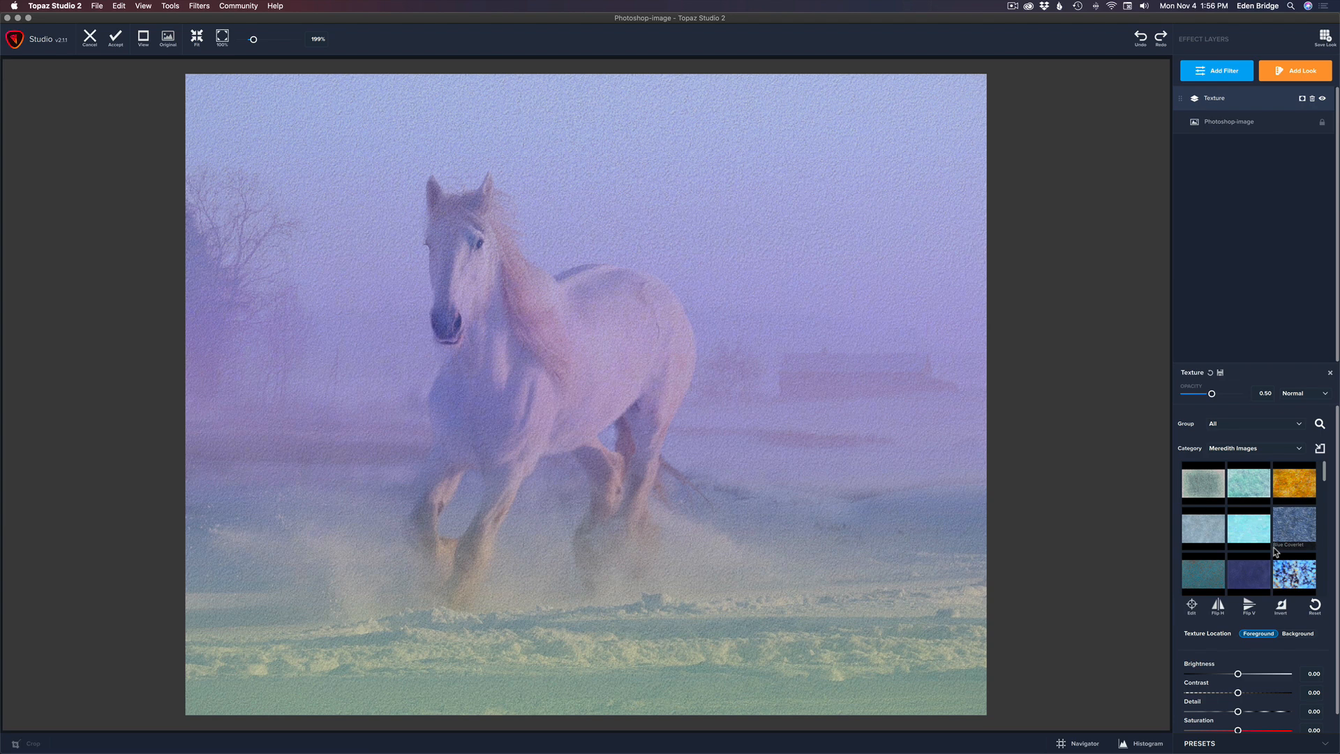
click(1303, 528)
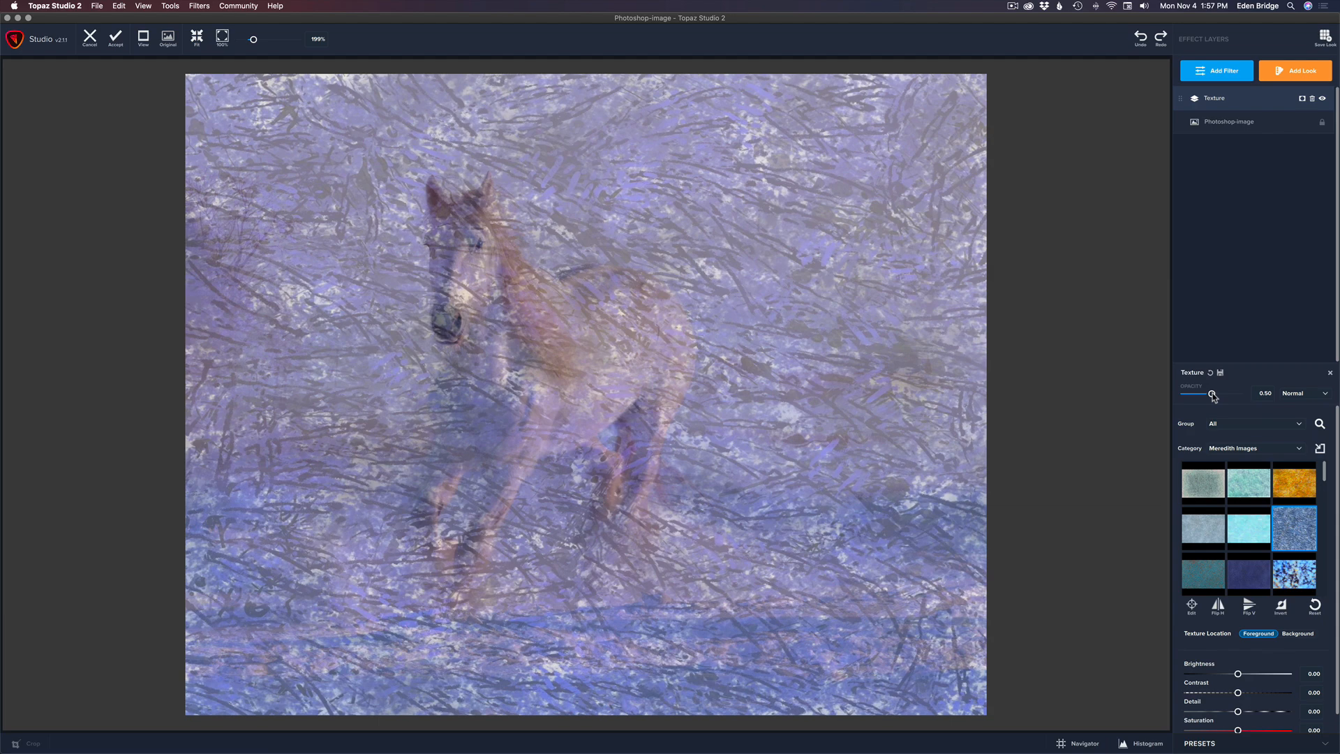
Set the Texture filter's opacity to 1.00, its saturation to -1.00 and its blend mode to Overlay.
drag(1213, 394, 1249, 395)
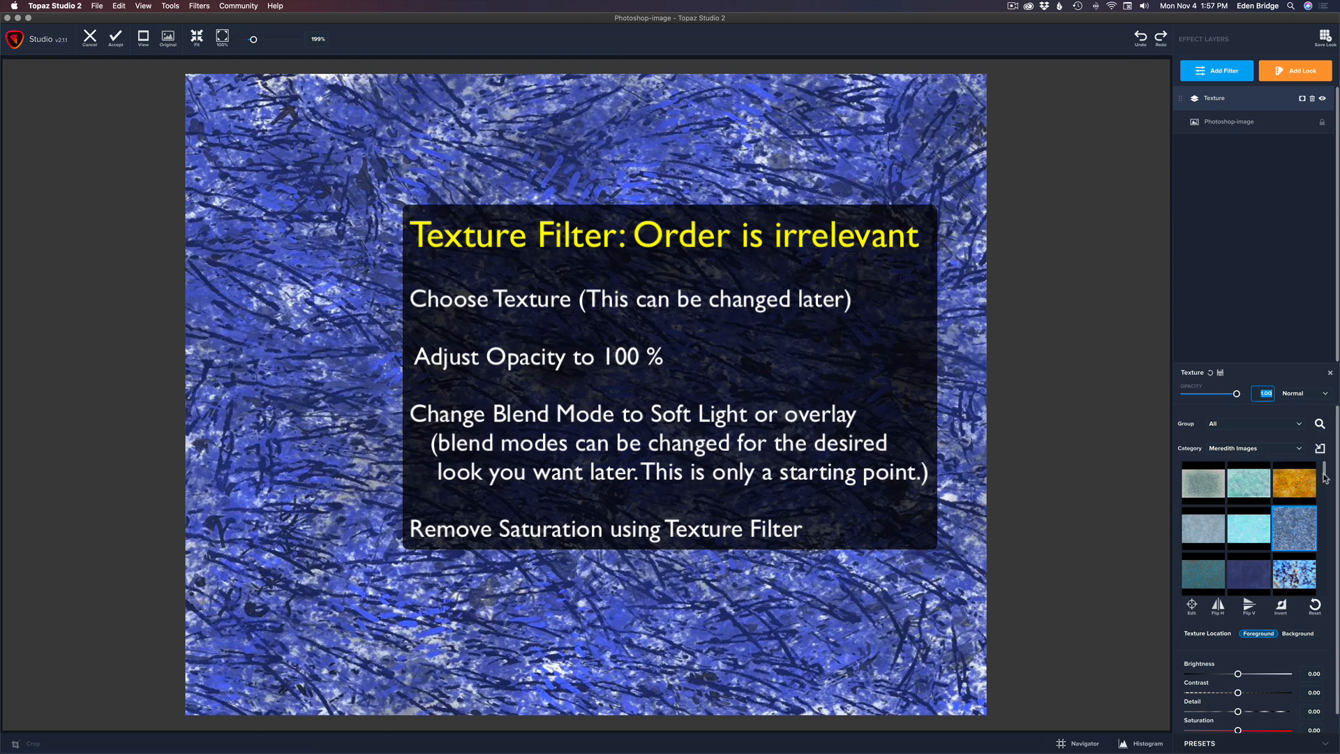
scroll(1337, 473, down, 3)
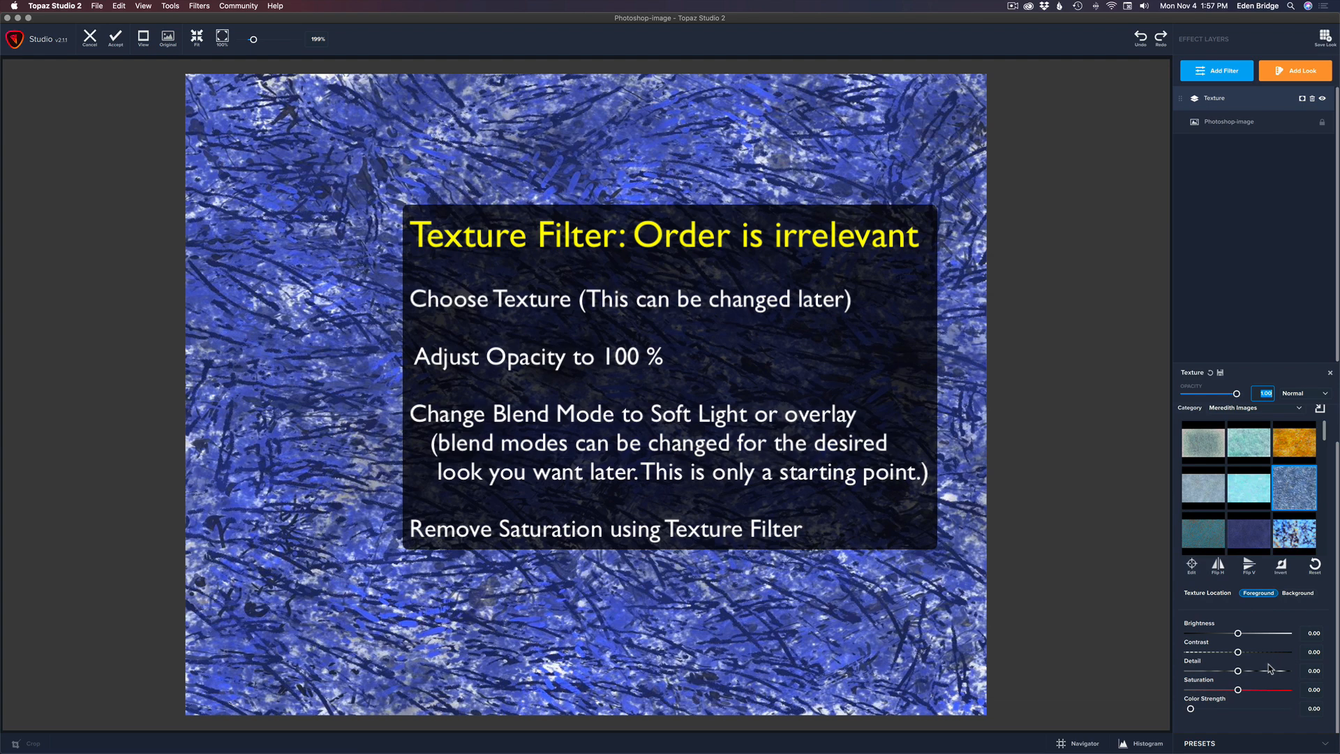
drag(1239, 691, 1112, 674)
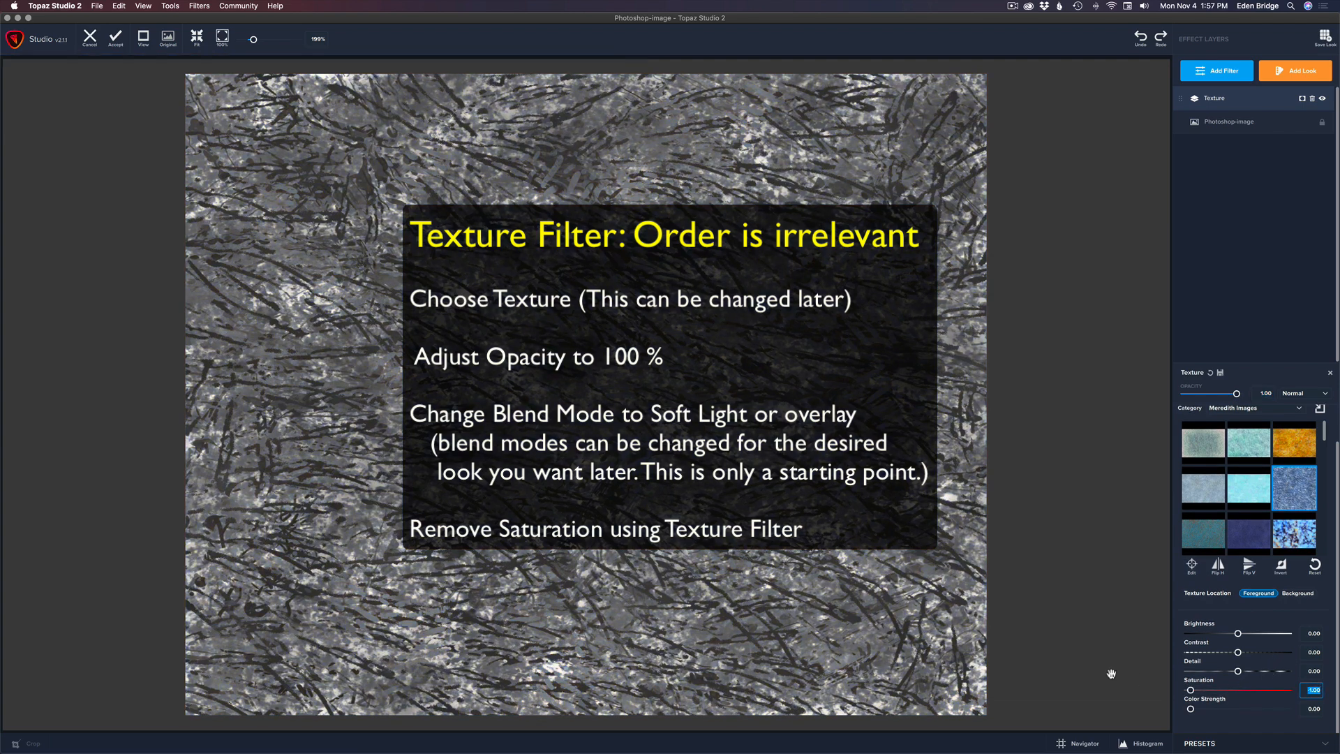
click(1327, 395)
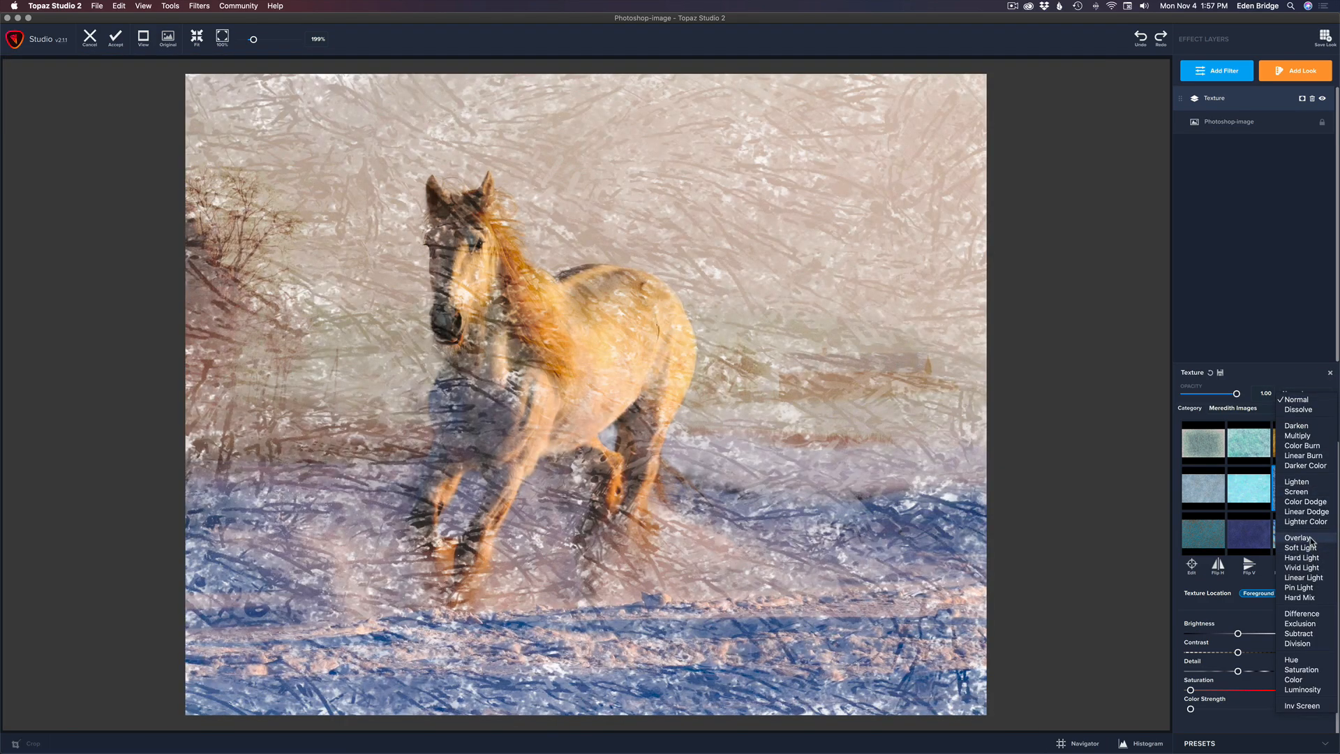
click(1312, 541)
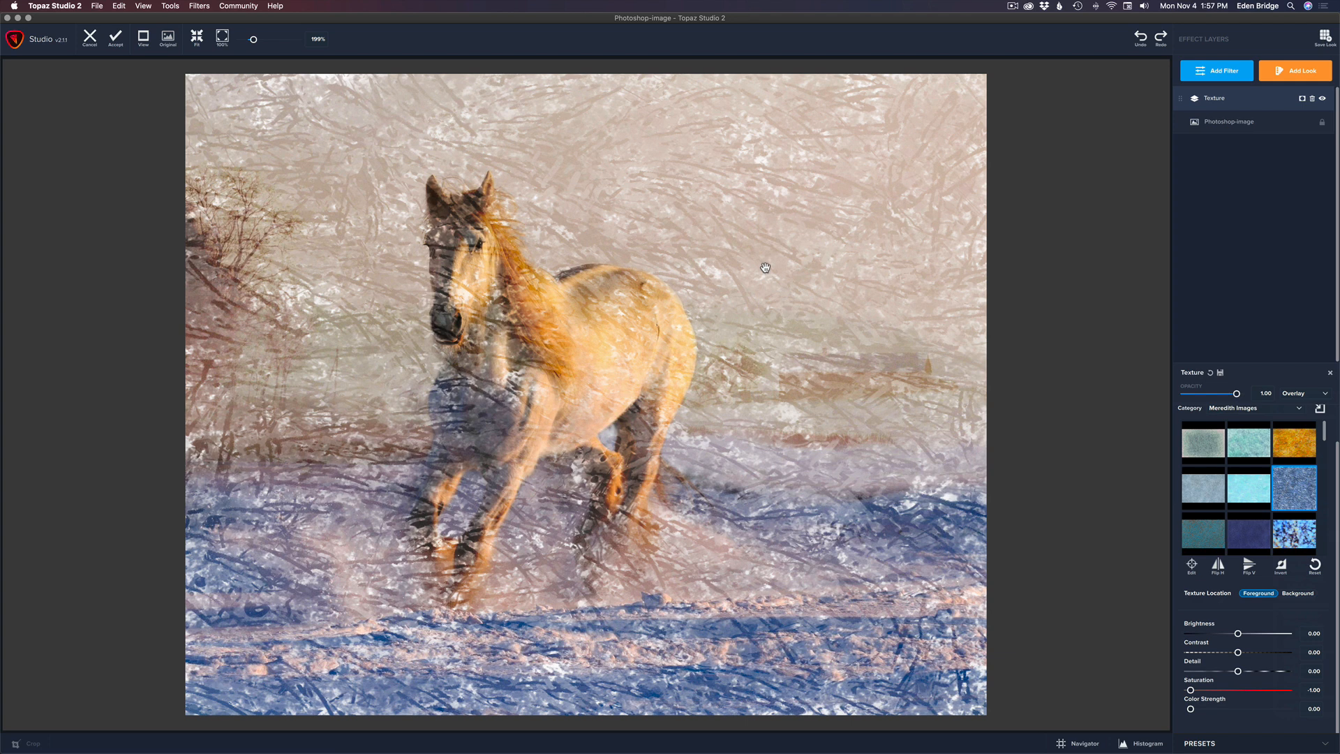
Add an Impression filter above the Texture layer and compare the painted result with the texture disabled and enabled.
click(1232, 72)
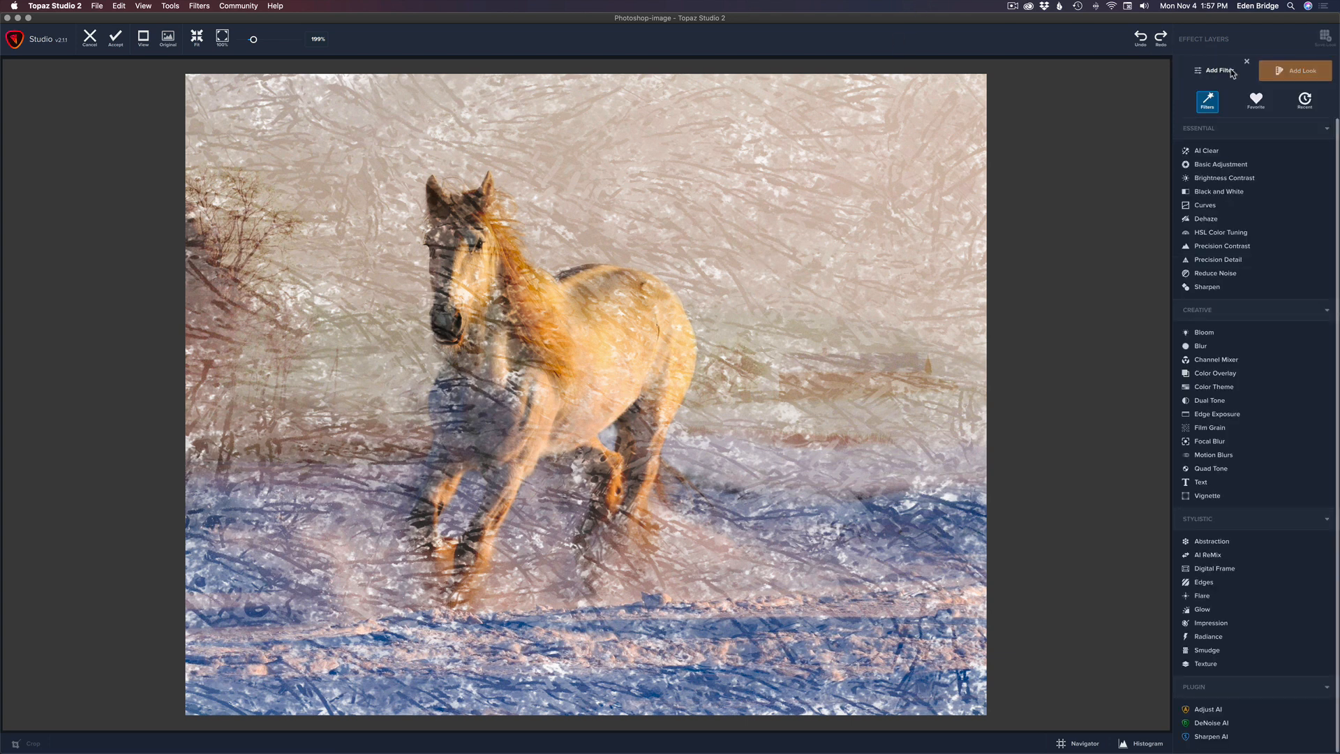
click(1228, 625)
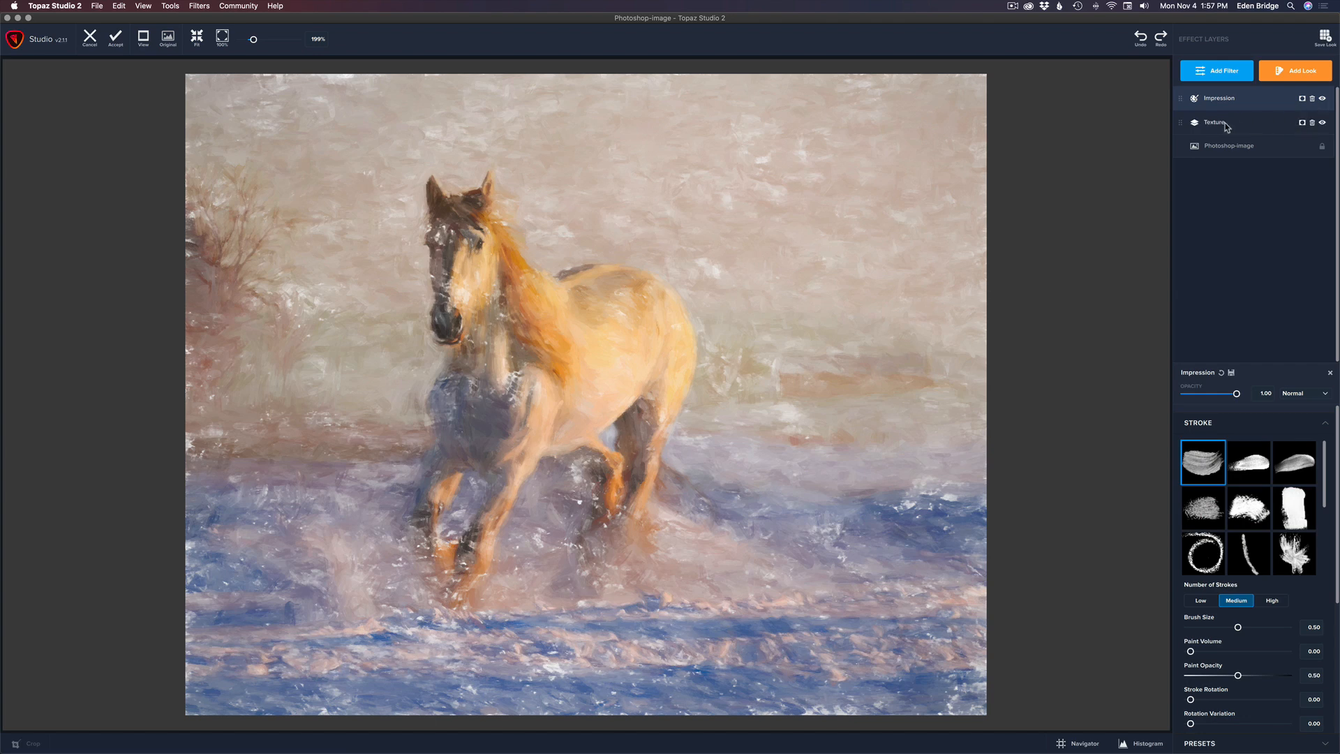
click(1324, 124)
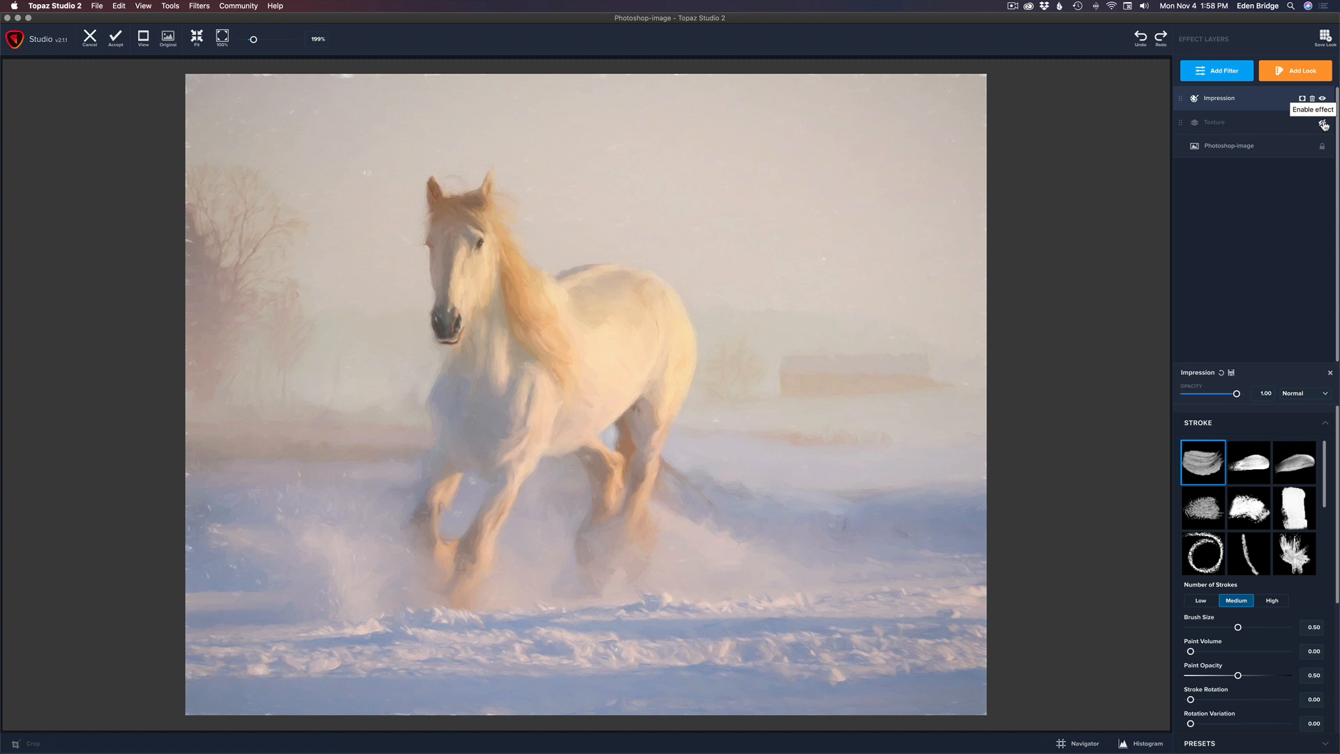
click(1324, 123)
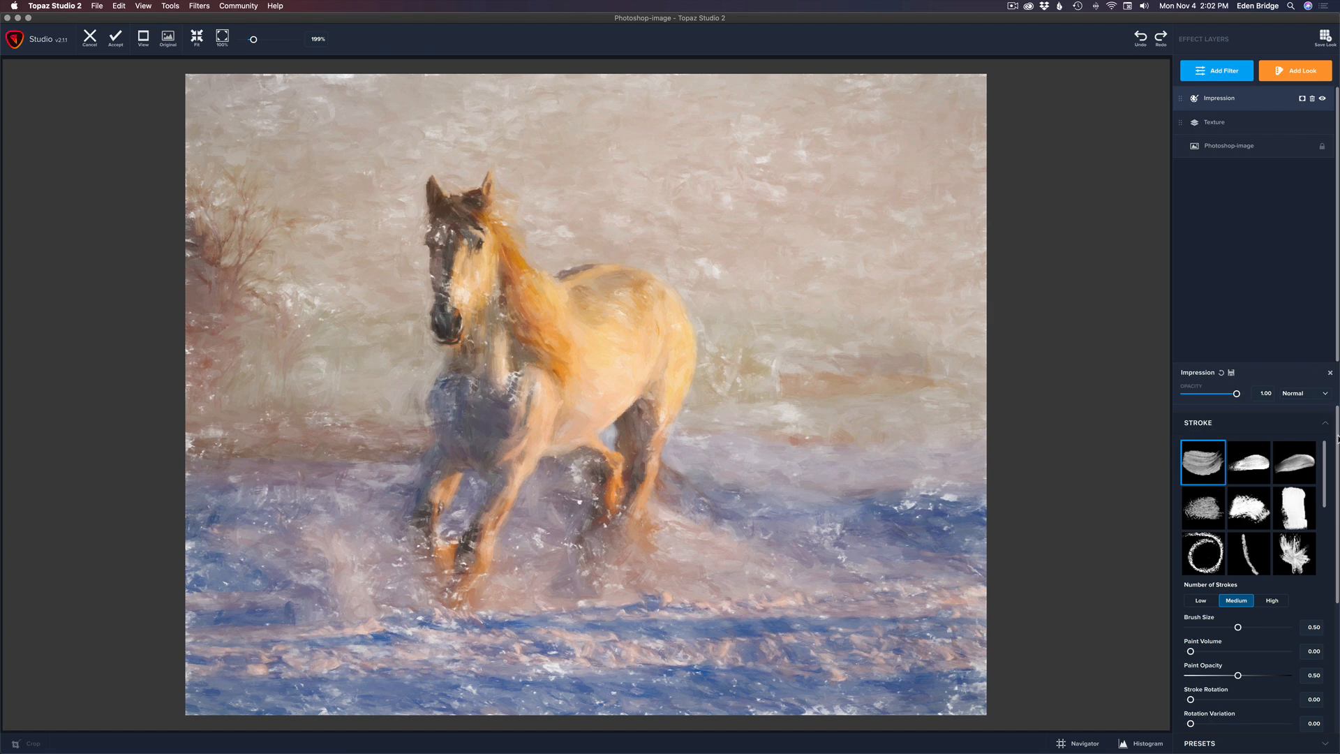
Set the Impression filter's background type to Original in its texture settings.
scroll(1335, 443, down, 6)
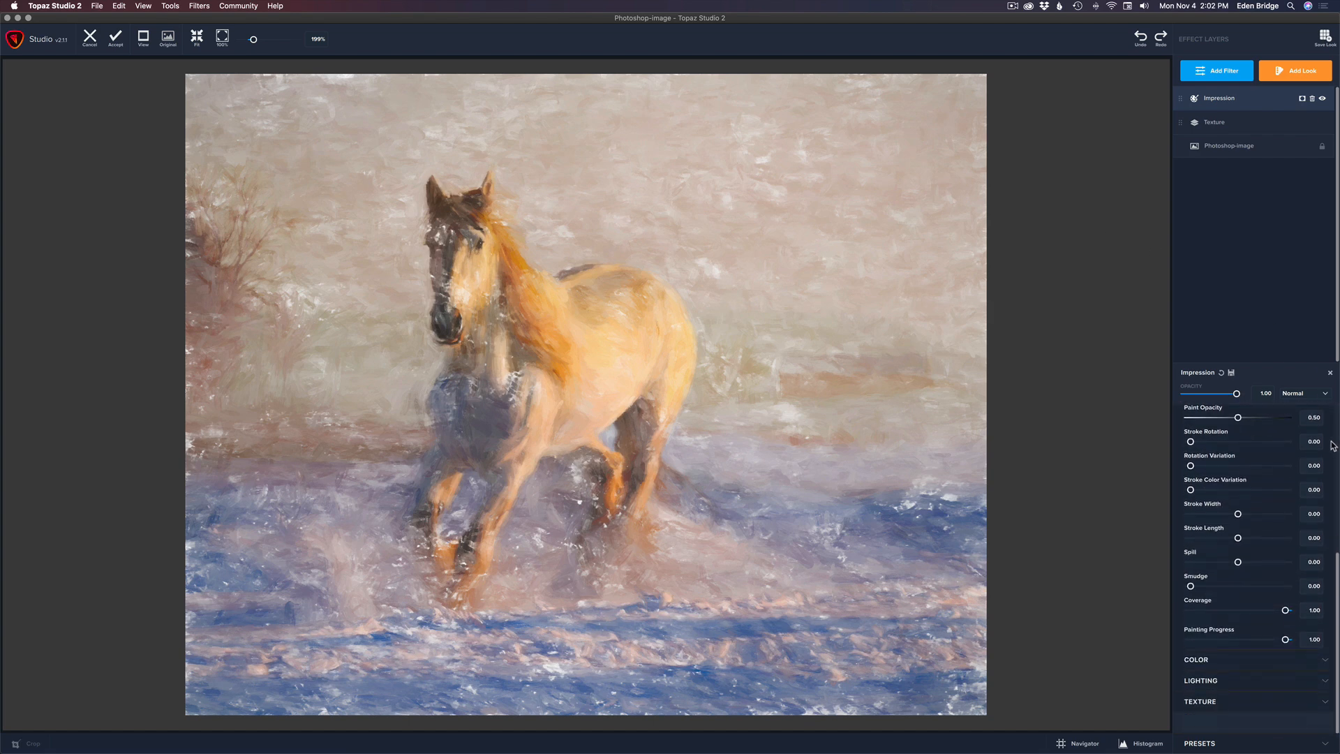
click(1268, 701)
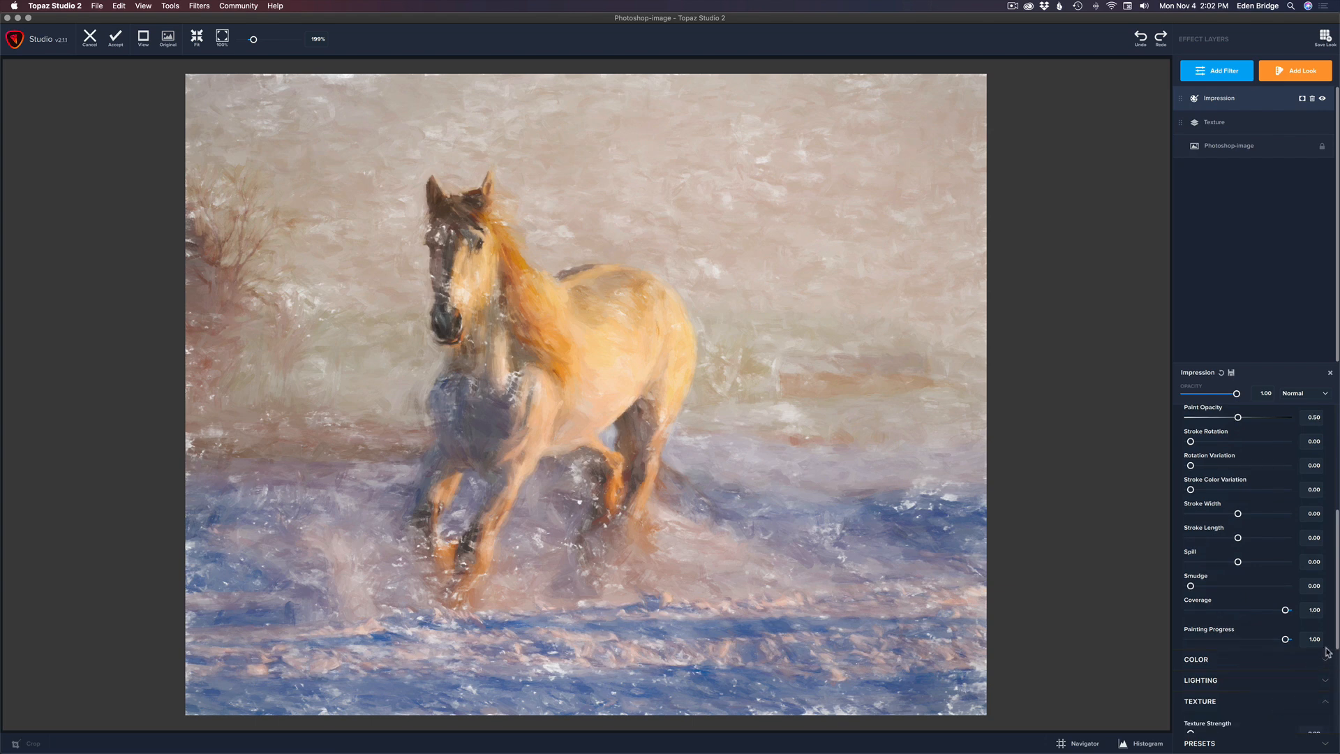
scroll(1326, 656, down, 3)
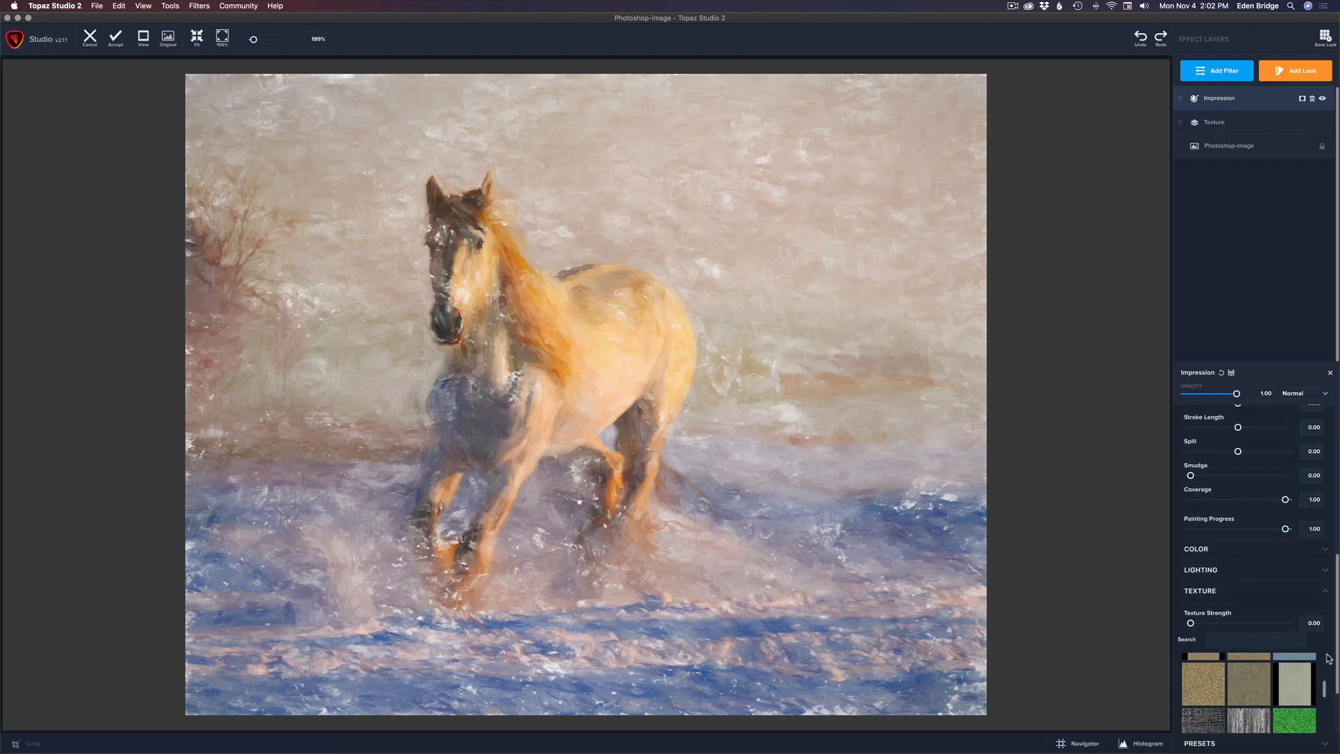
scroll(1329, 657, down, 4)
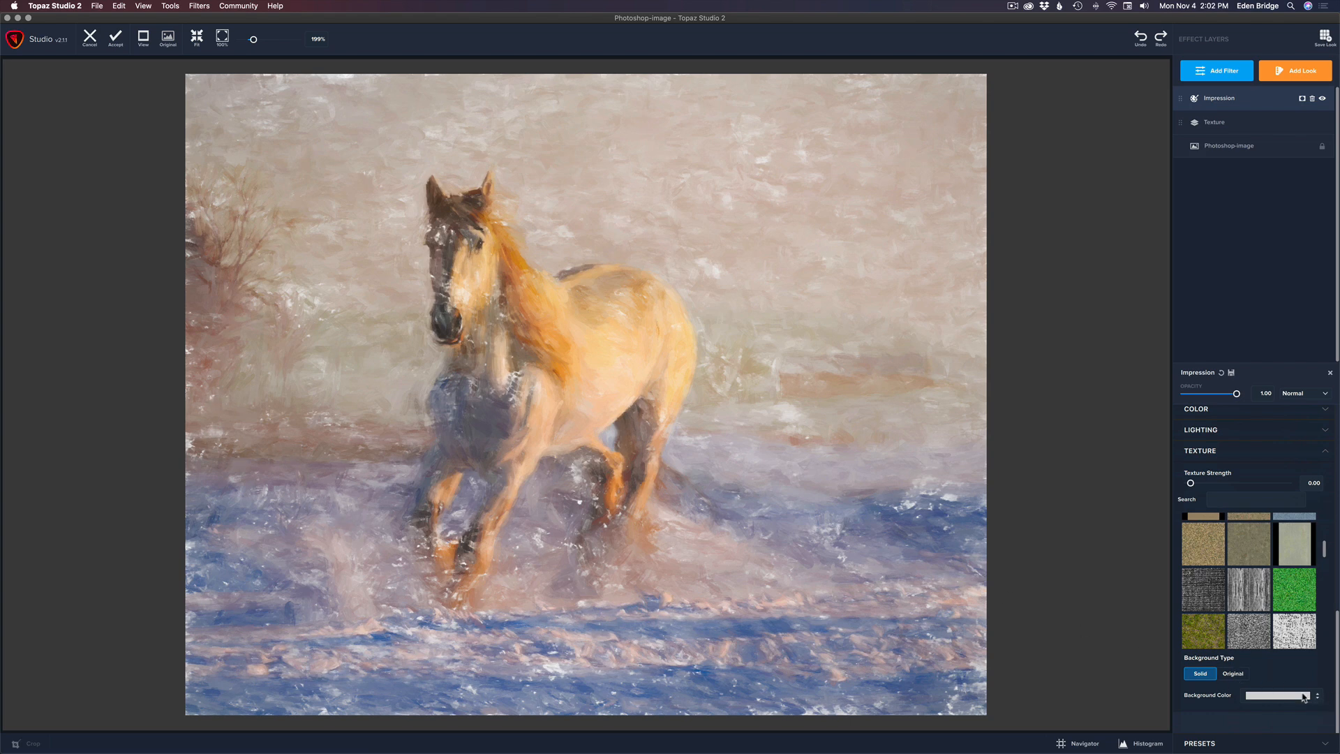
click(1233, 674)
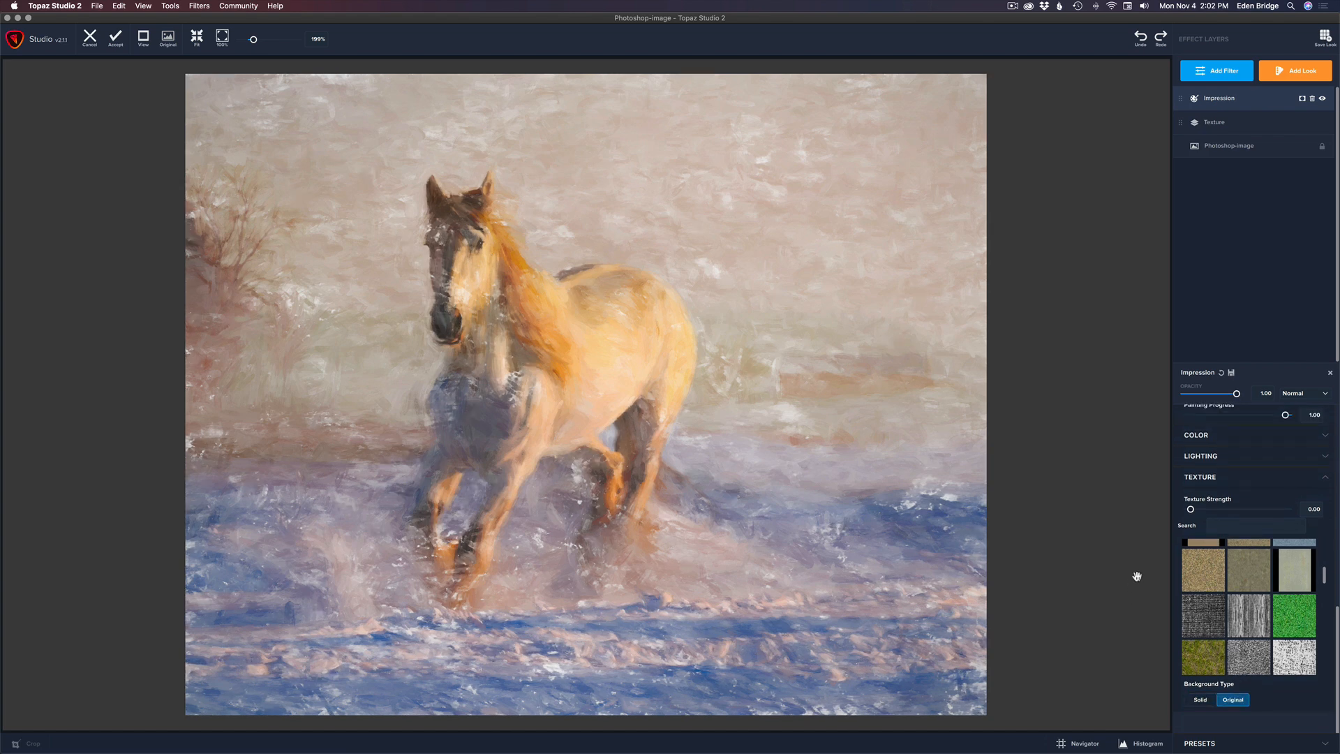
Try the stroke types in the first three rows of the Impression filter's stroke set one after another on the horse painting.
scroll(1257, 593, up, 5)
scroll(1256, 594, up, 5)
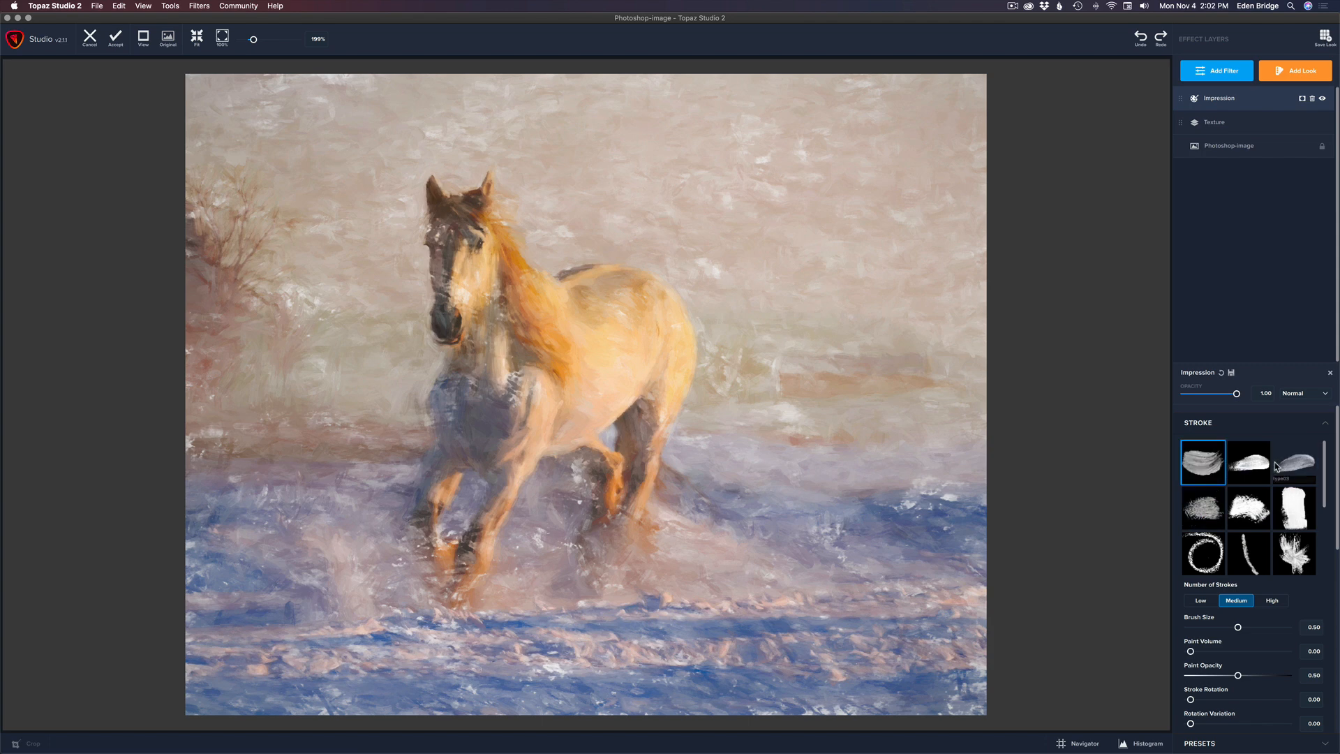
click(1254, 468)
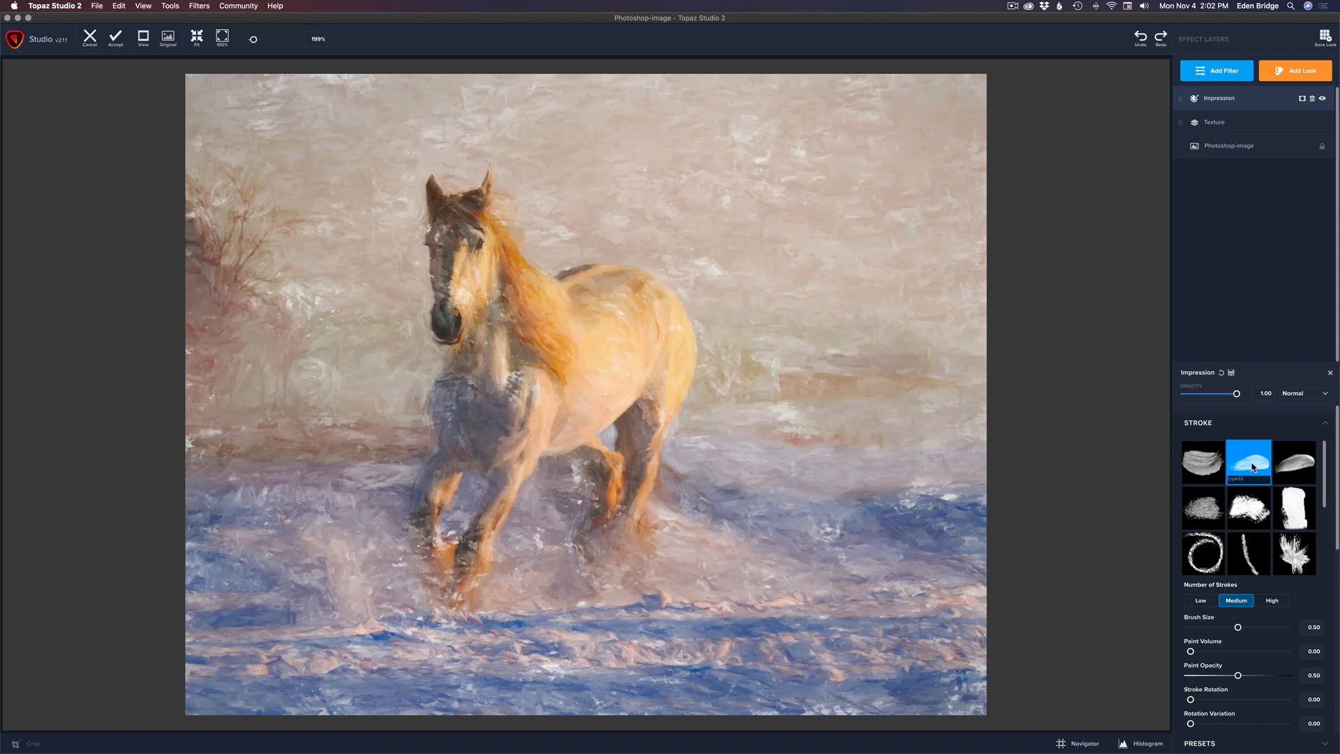
click(1299, 469)
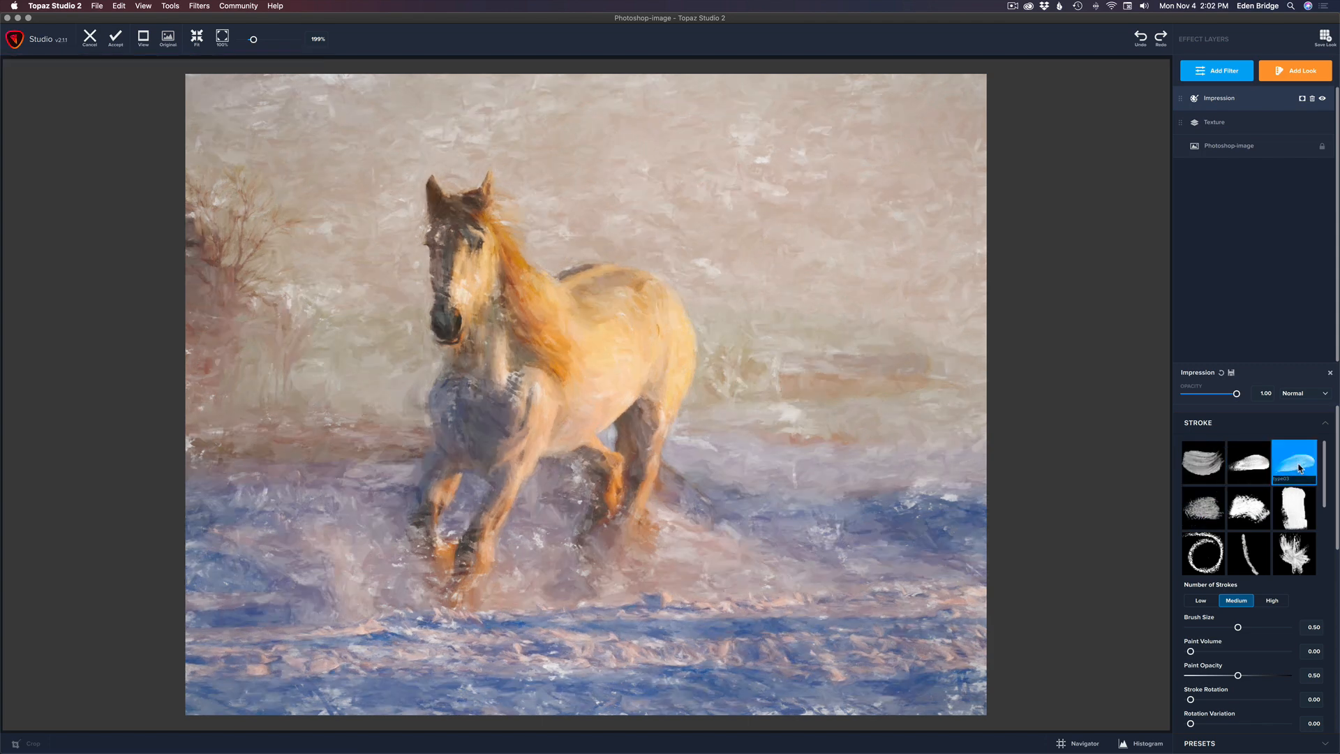
click(1298, 509)
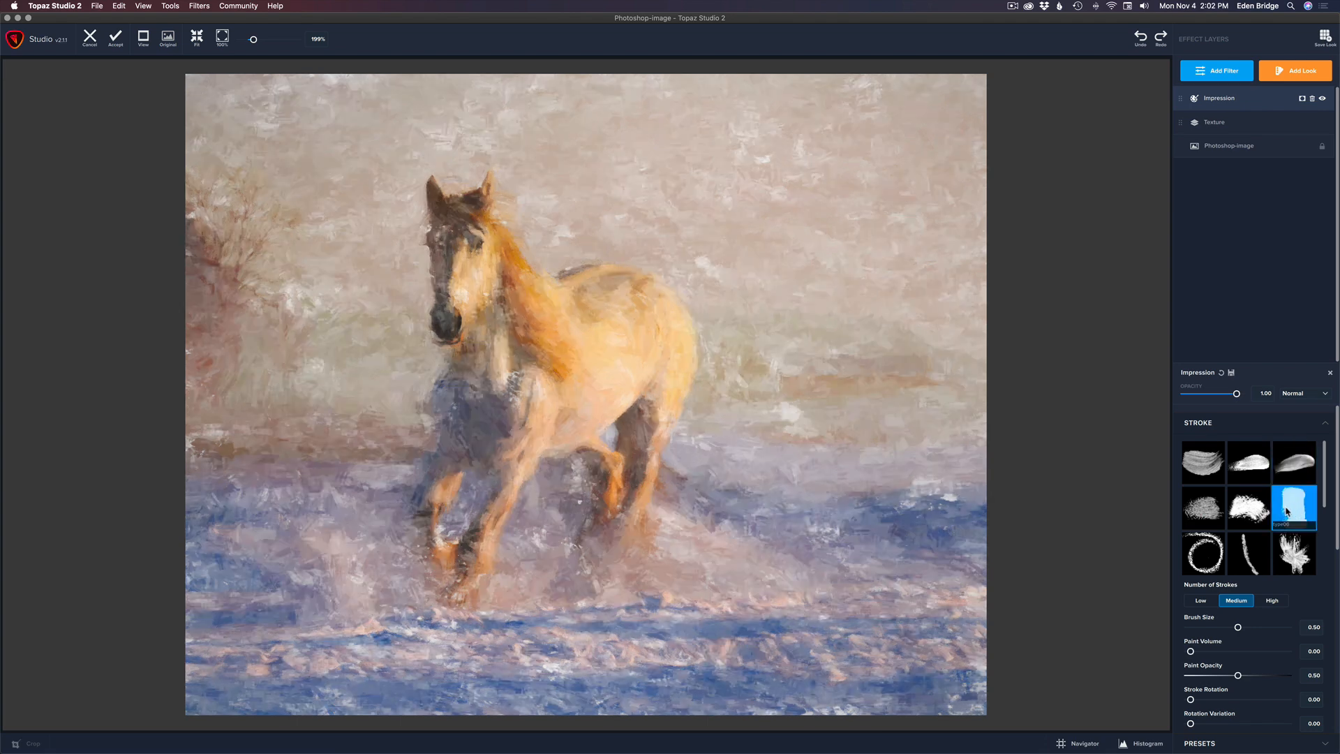
click(1250, 510)
click(1203, 508)
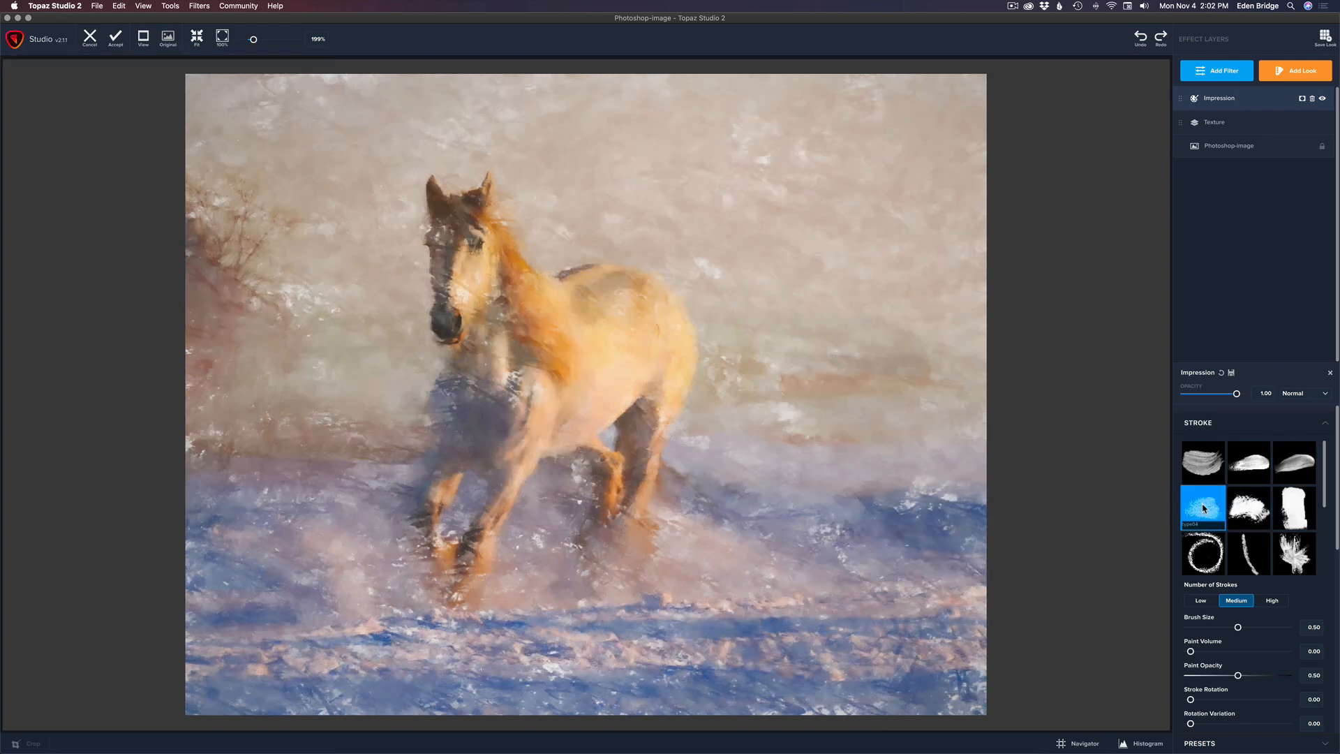
click(1201, 551)
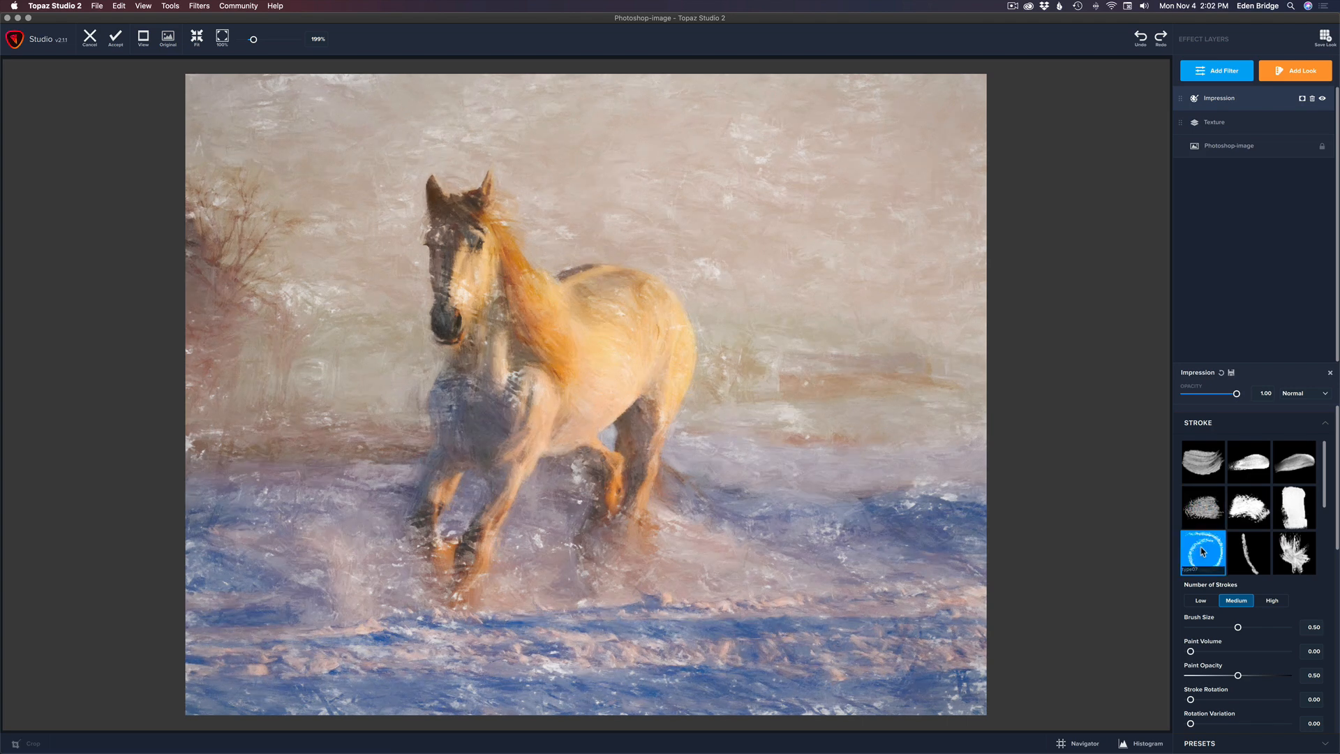
click(1254, 556)
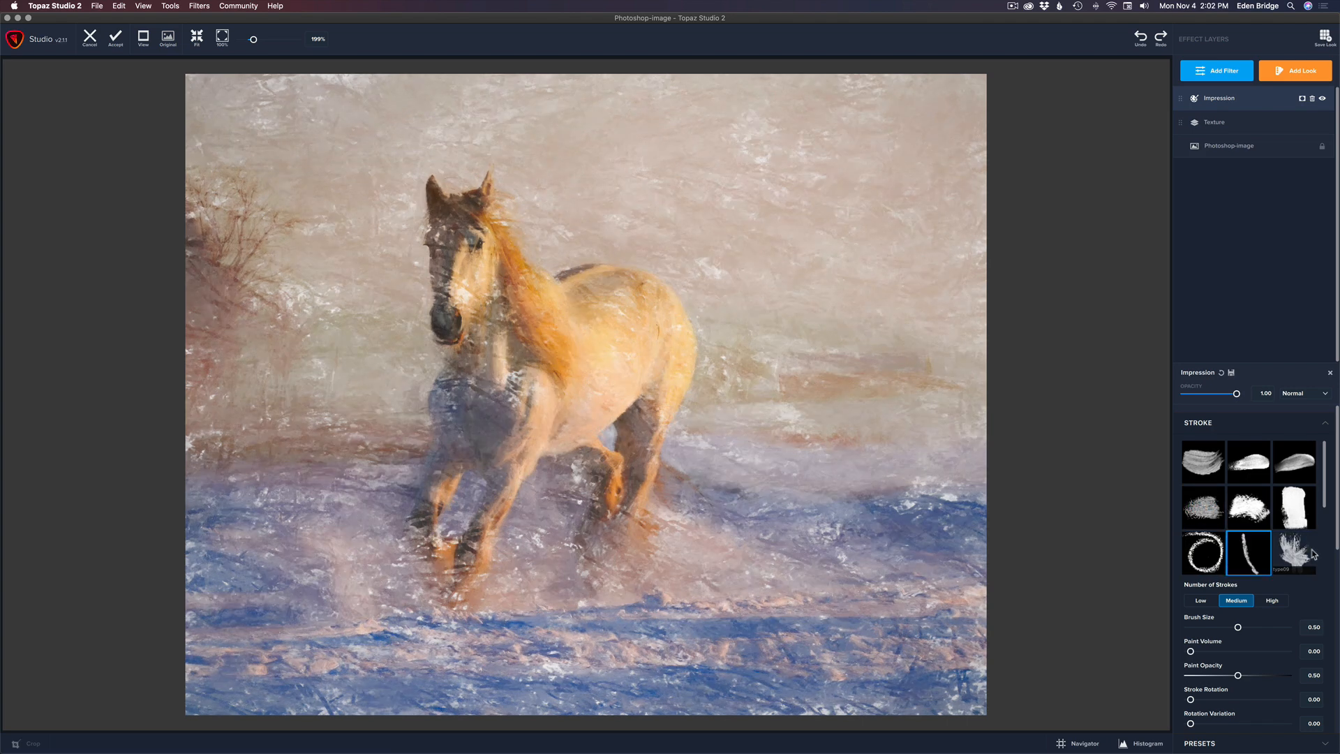
click(1313, 555)
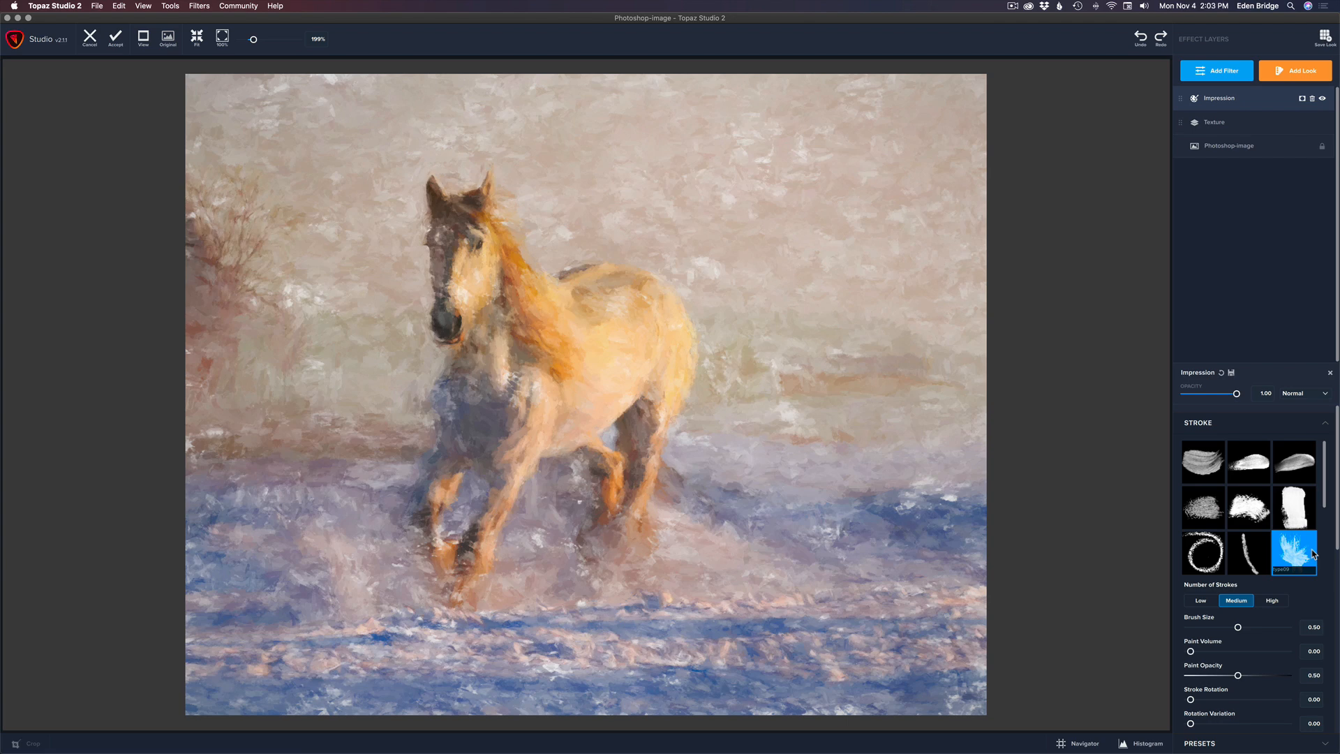
Try the flat tapered stroke and the first bristle stroke, and select the spiky splayed stroke in the third row.
scroll(1291, 554, down, 3)
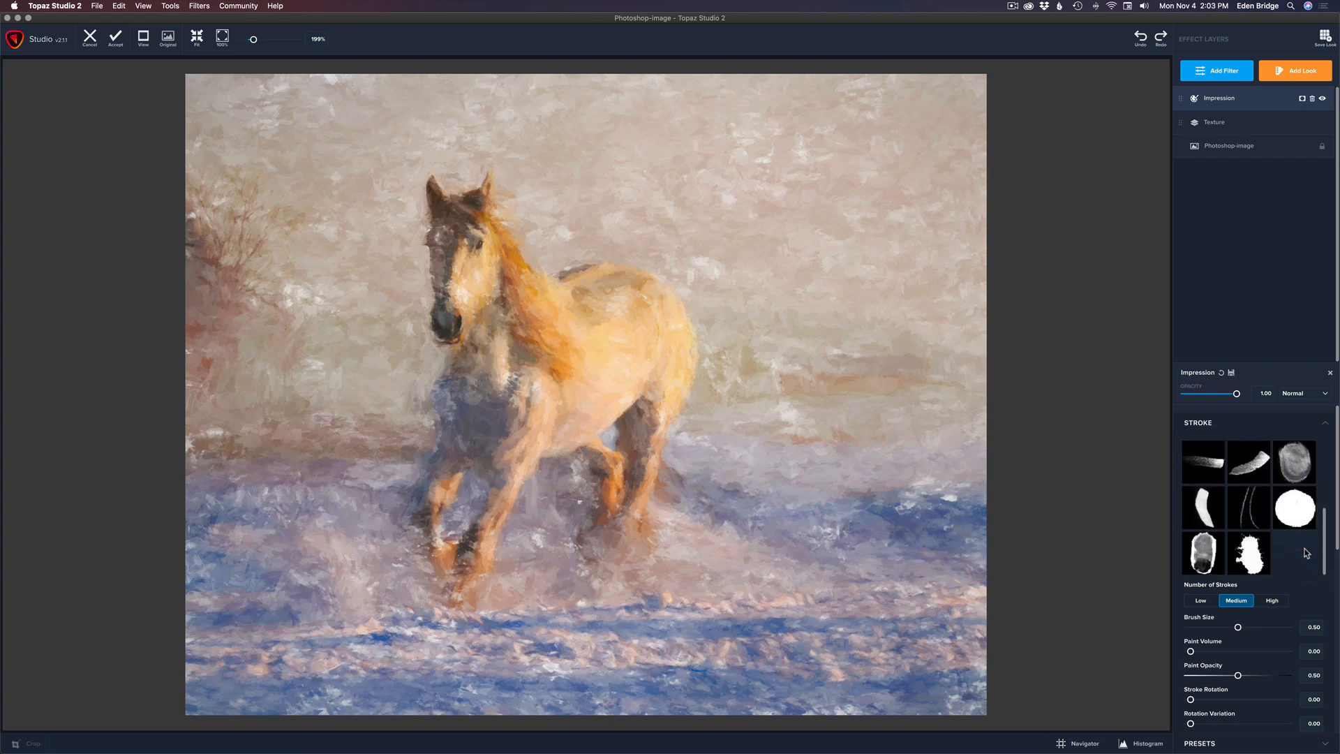
click(1212, 554)
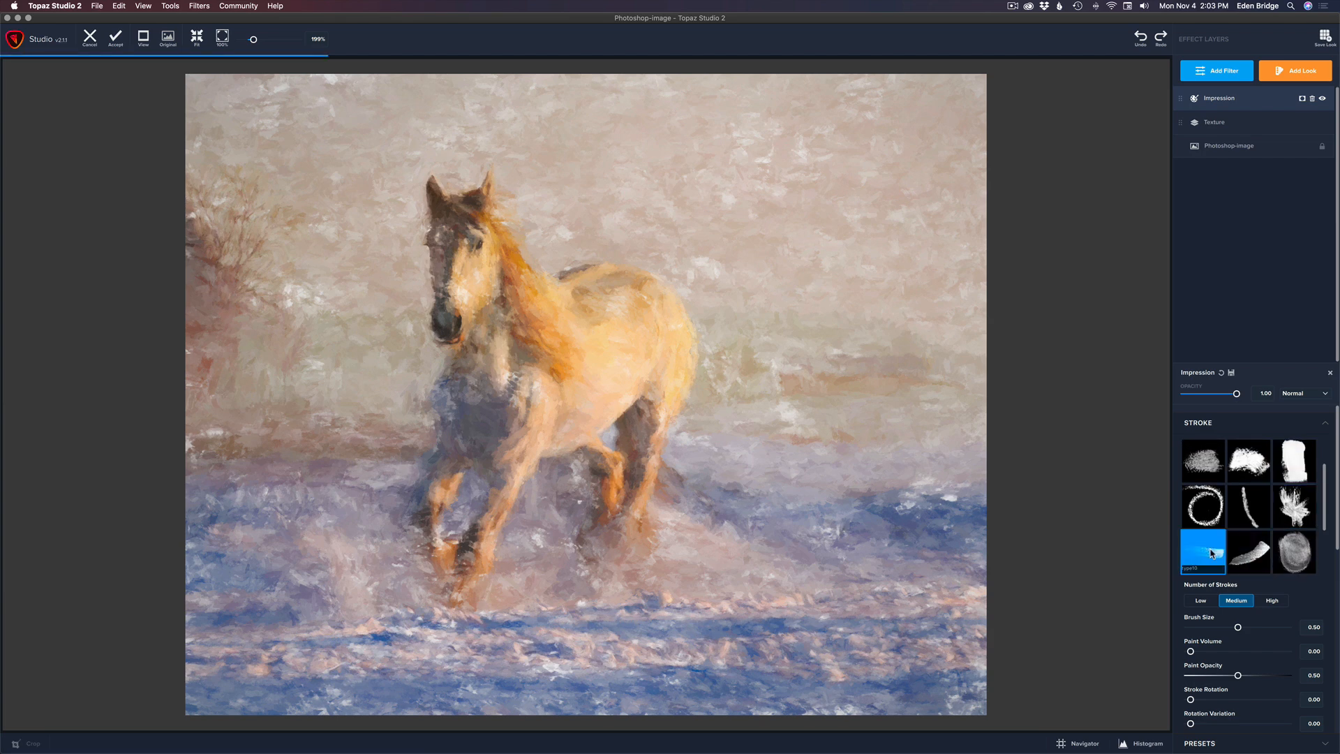
scroll(1236, 520, up, 2)
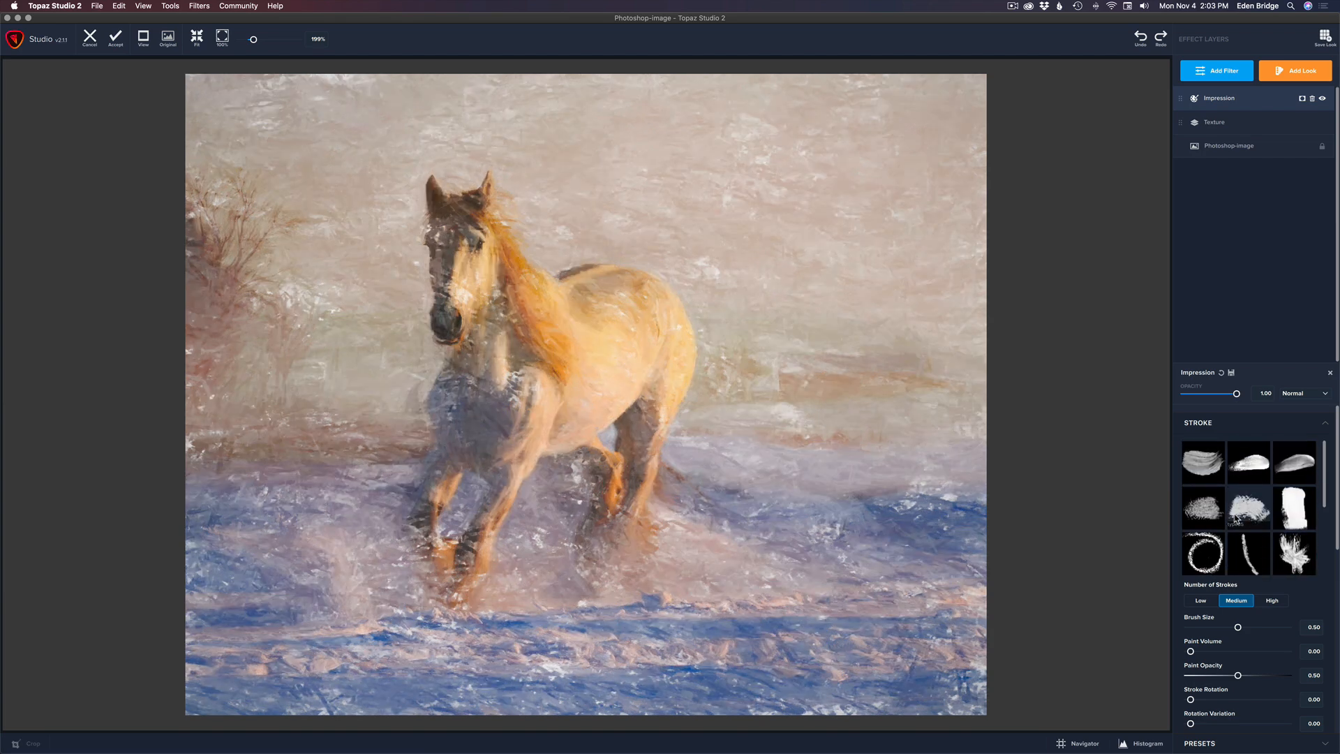
click(1206, 465)
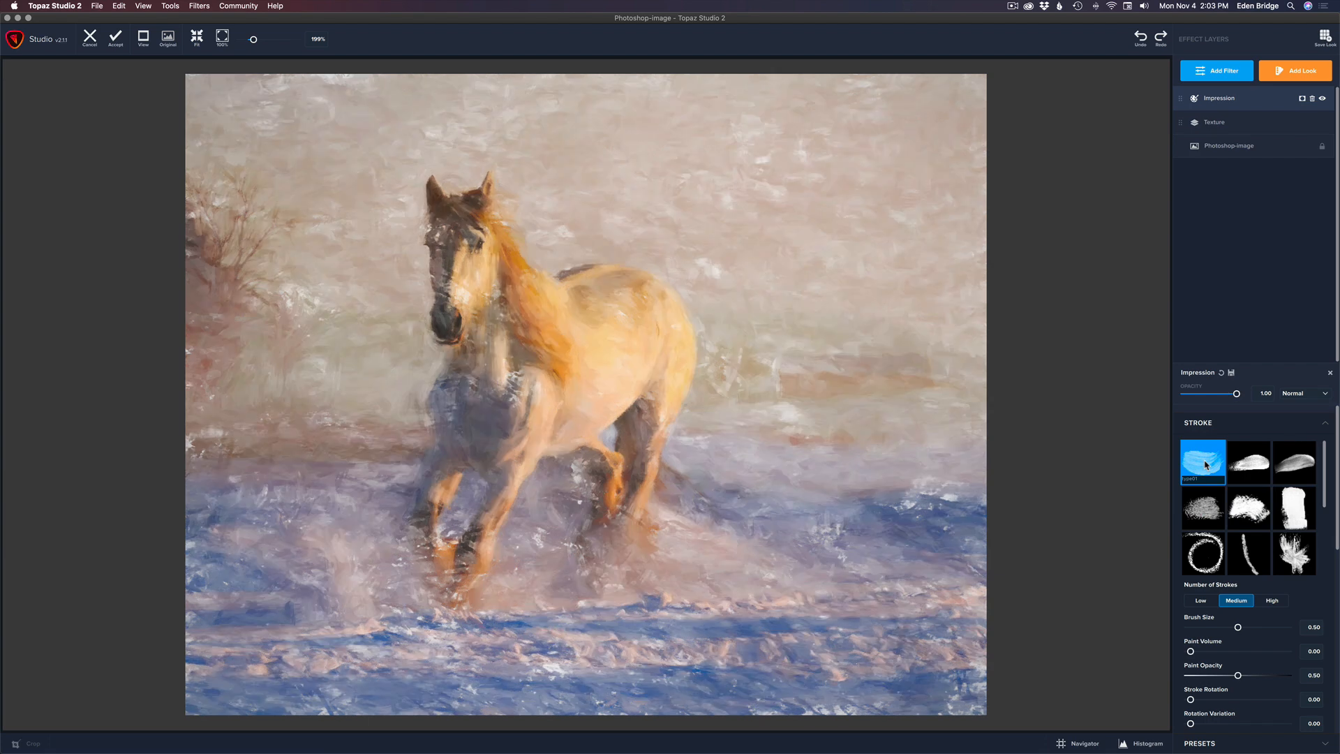
scroll(1256, 478, down, 2)
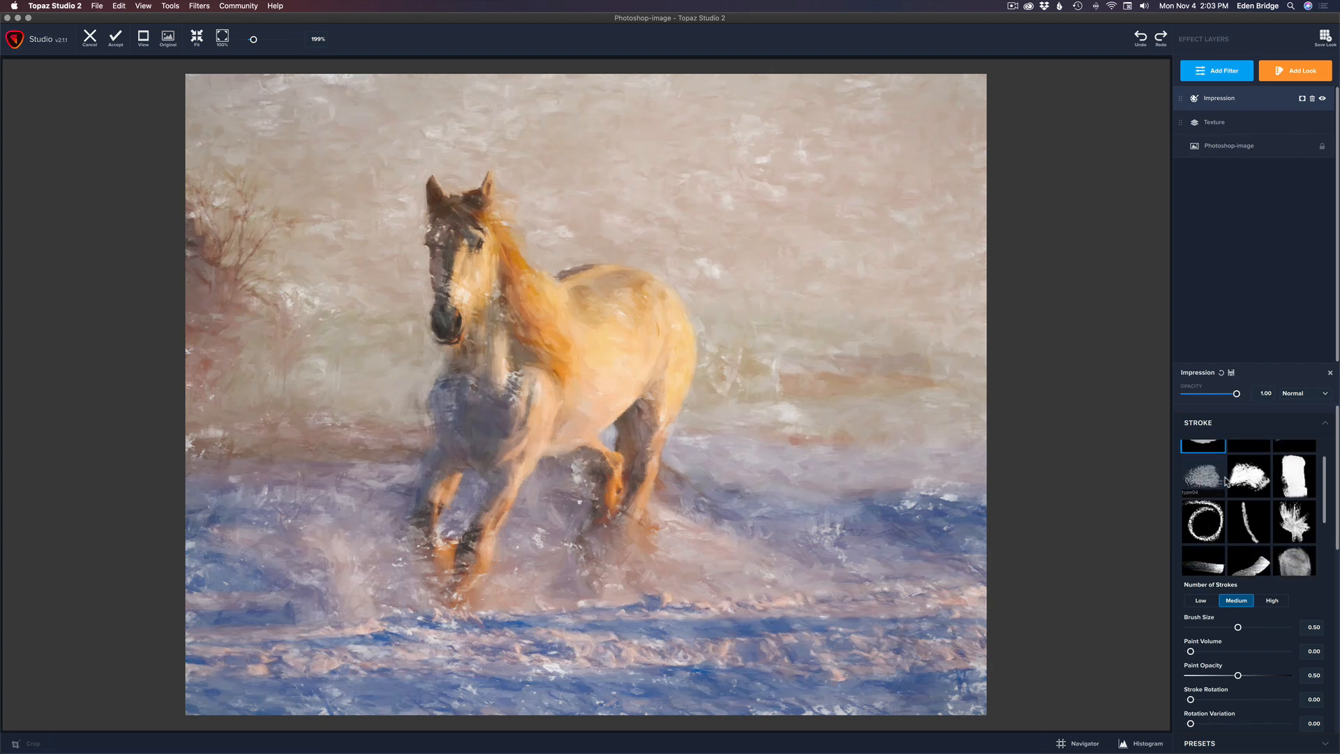
click(1300, 539)
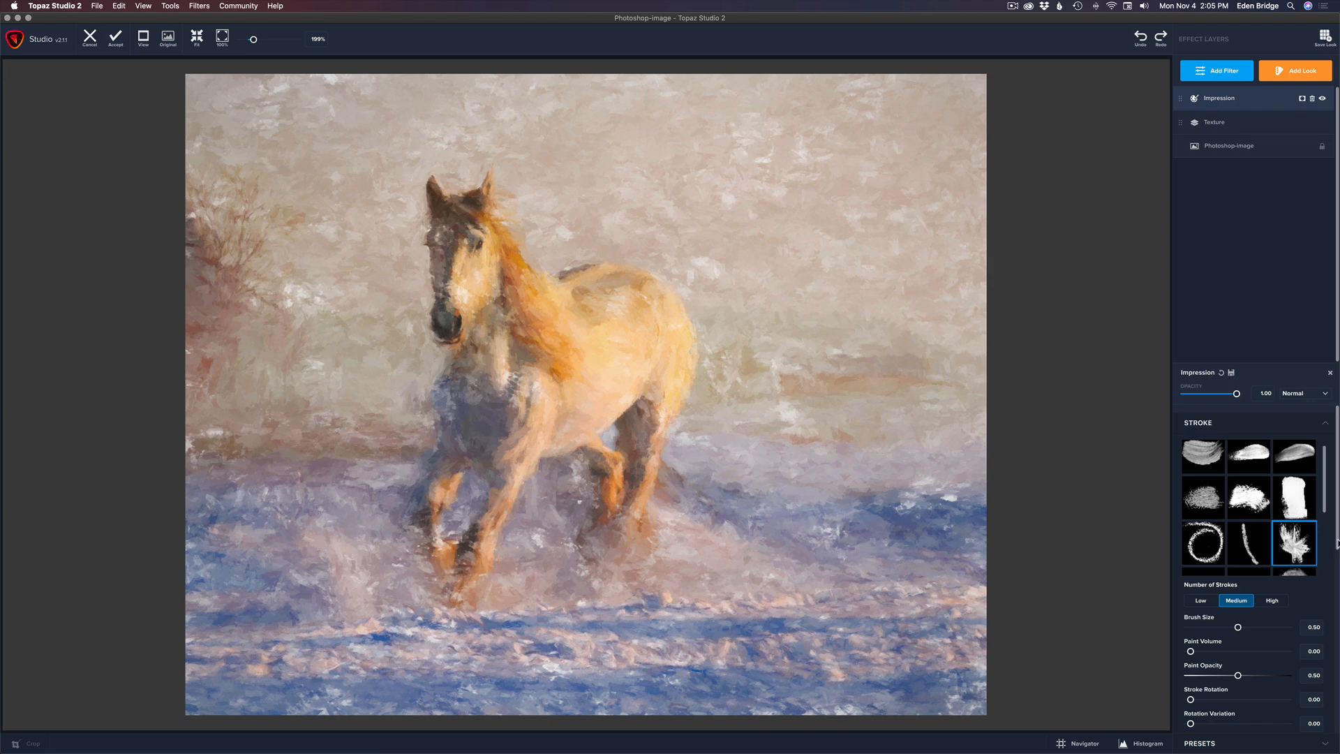
Compare the High and Low number of strokes on the painting and return the setting to Medium.
scroll(1337, 543, down, 3)
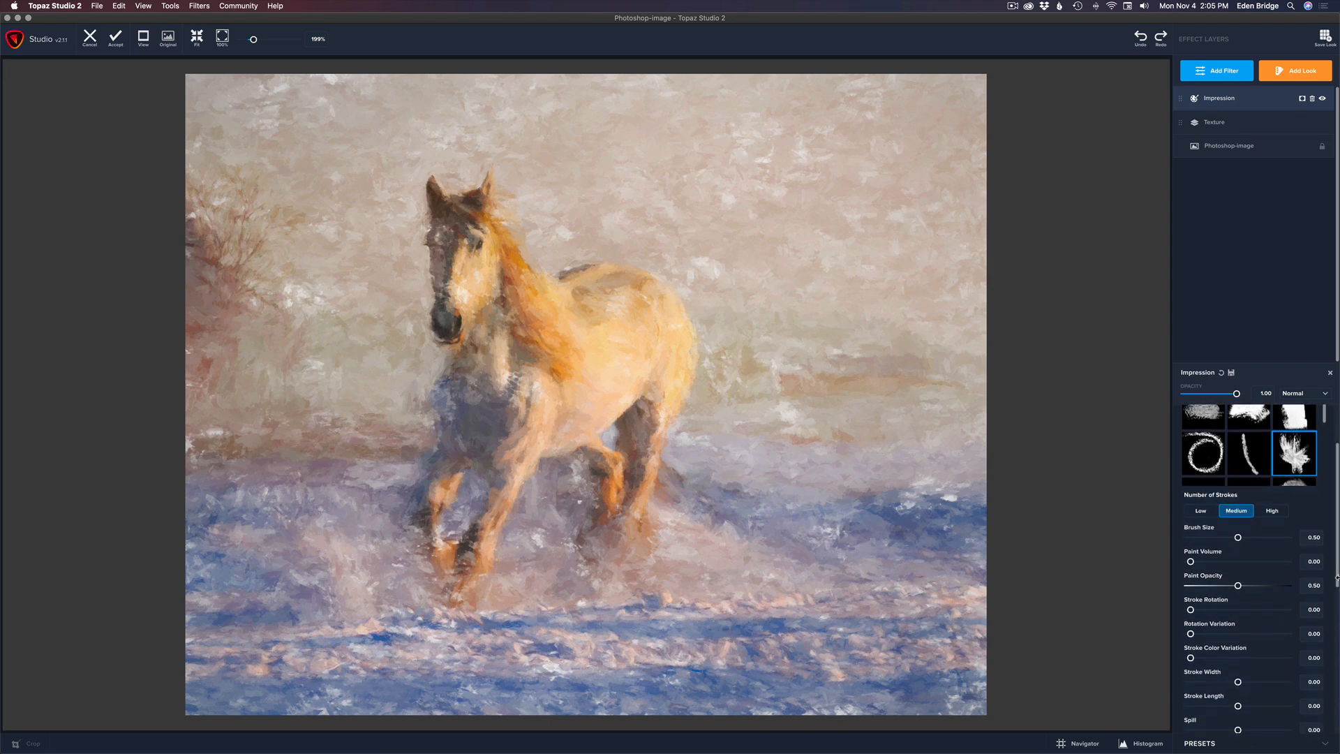
click(1202, 511)
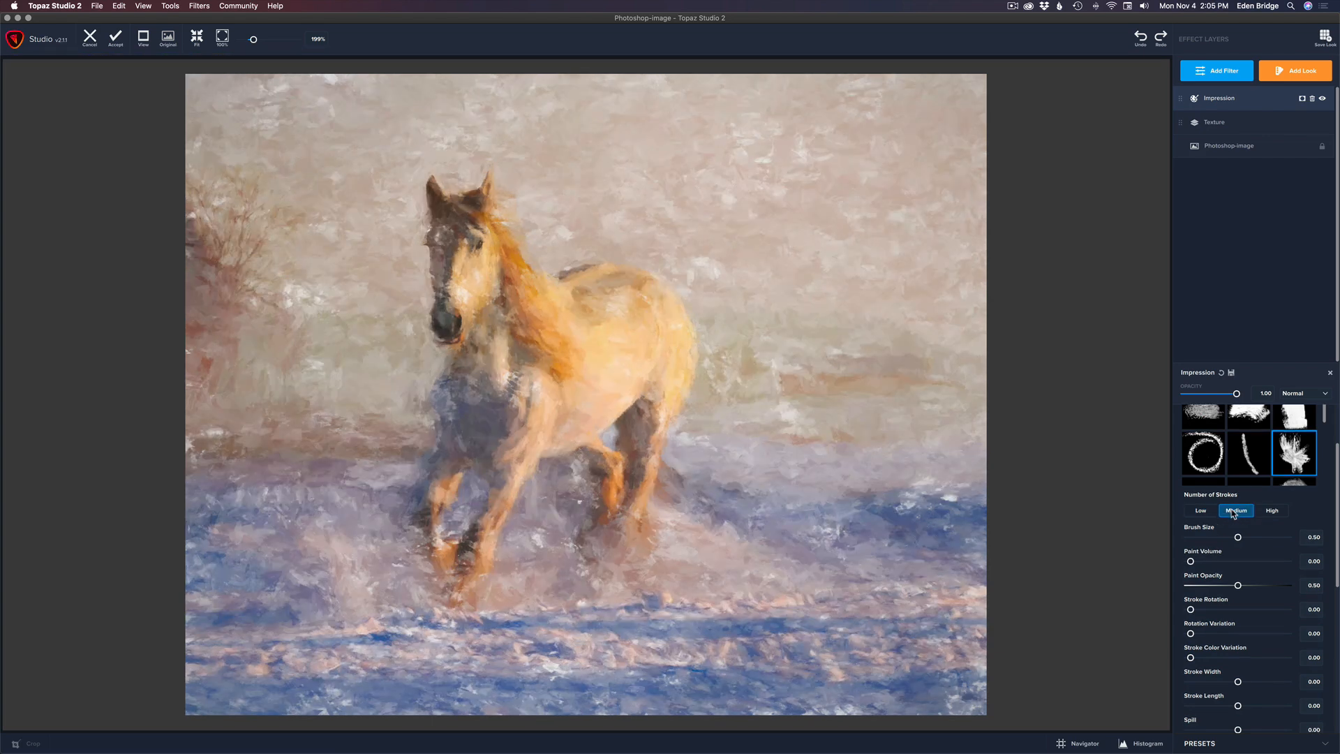
click(1272, 512)
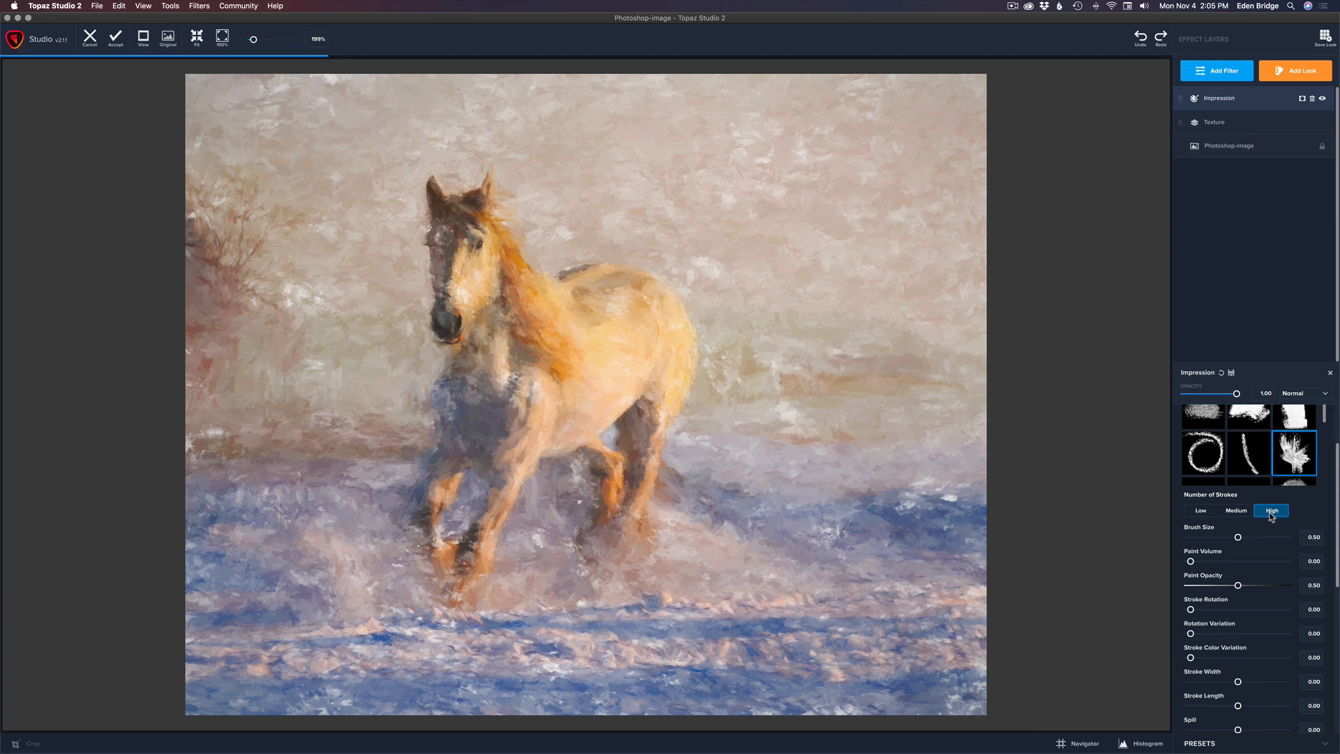
click(1201, 512)
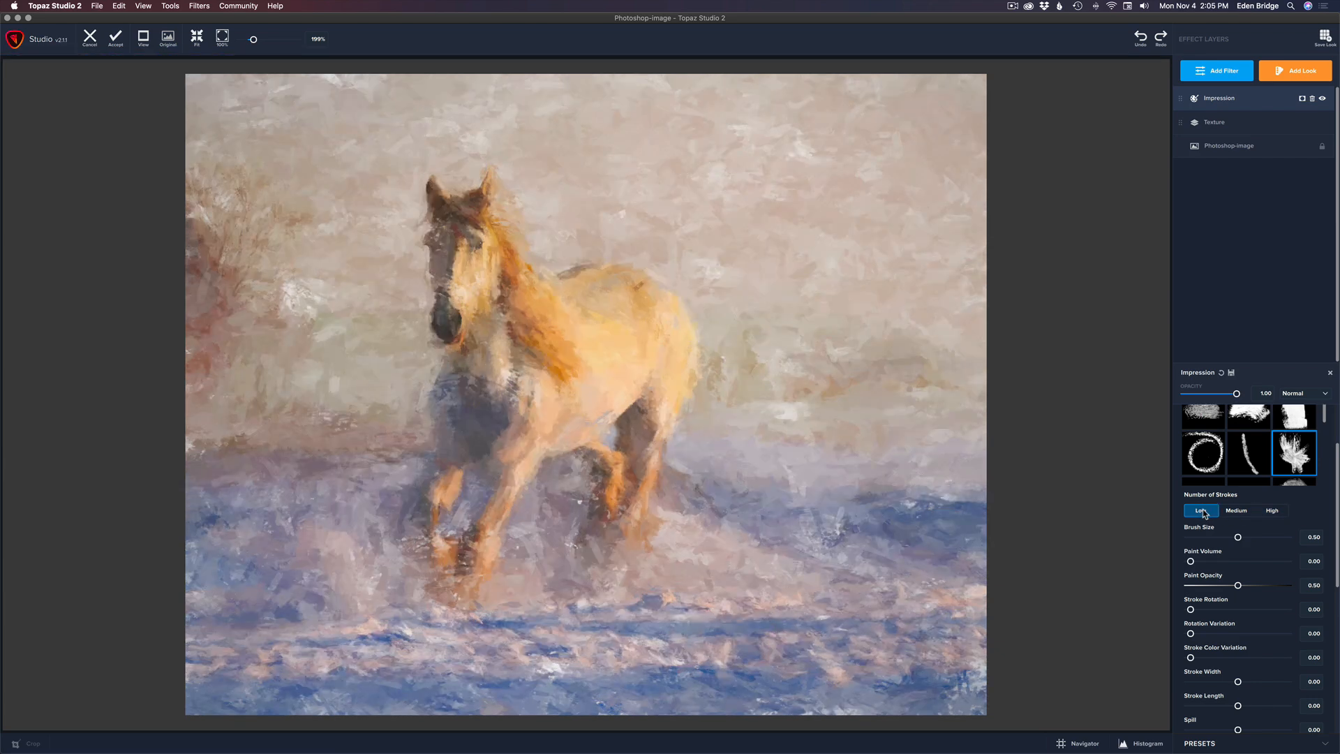
click(1237, 511)
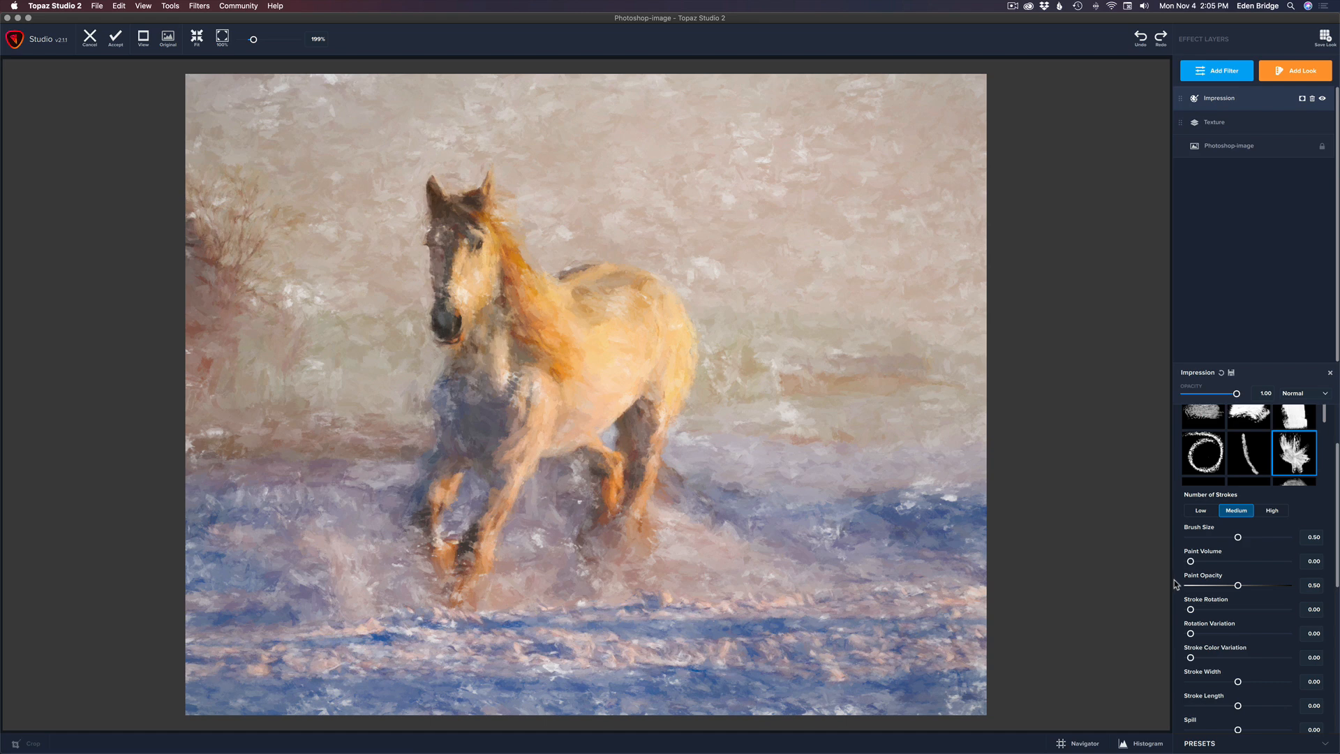
Set paint volume to 0.15, paint opacity to 0.35, stroke rotation to 0.19, rotation variation to 0.10, stroke width to -0.22 and stroke length to -0.24.
mouse_move(1192, 561)
mouse_down()
mouse_move(1271, 587)
mouse_move(1214, 585)
mouse_move(1225, 585)
mouse_move(1194, 611)
mouse_move(1231, 611)
mouse_move(1204, 611)
mouse_move(1220, 635)
mouse_move(1201, 633)
mouse_up()
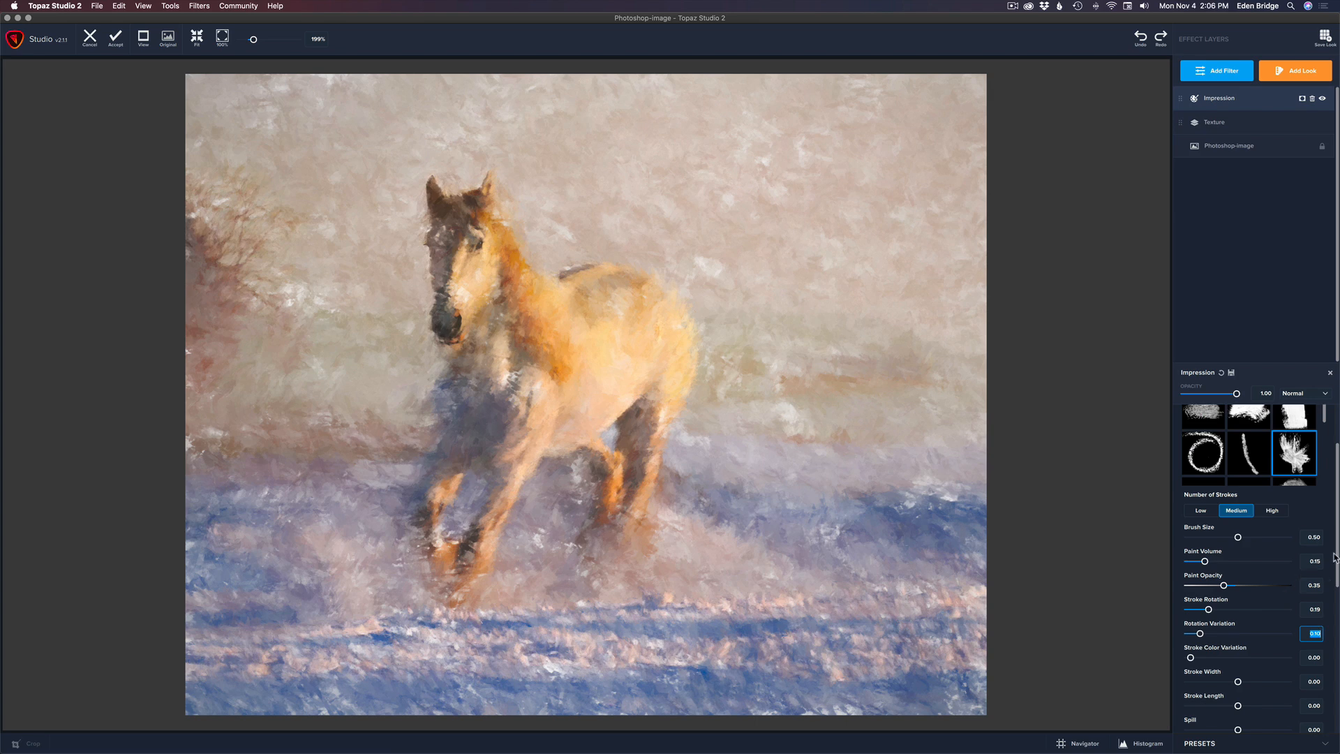
drag(1336, 557, 1339, 636)
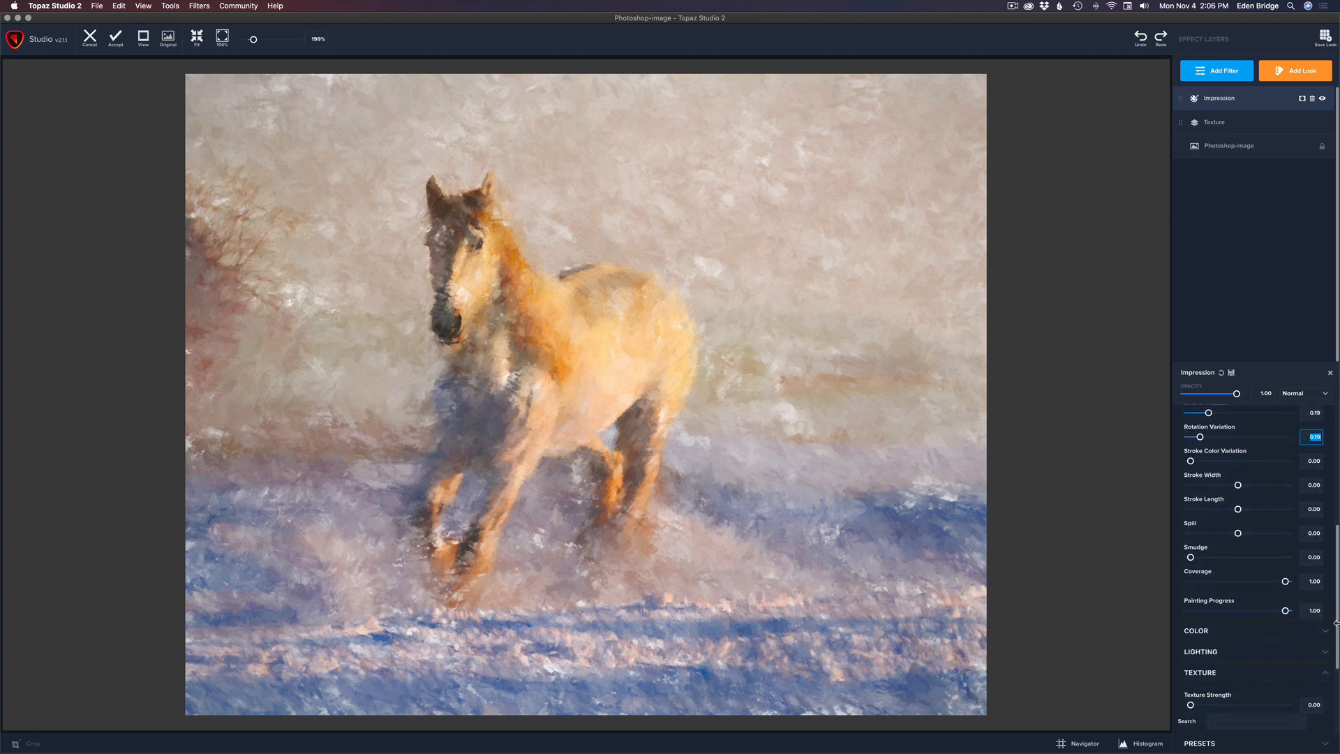
mouse_move(1236, 486)
mouse_down()
mouse_move(1274, 490)
mouse_move(1229, 487)
mouse_up()
mouse_move(1238, 509)
mouse_down()
mouse_move(1260, 512)
mouse_move(1229, 511)
mouse_up()
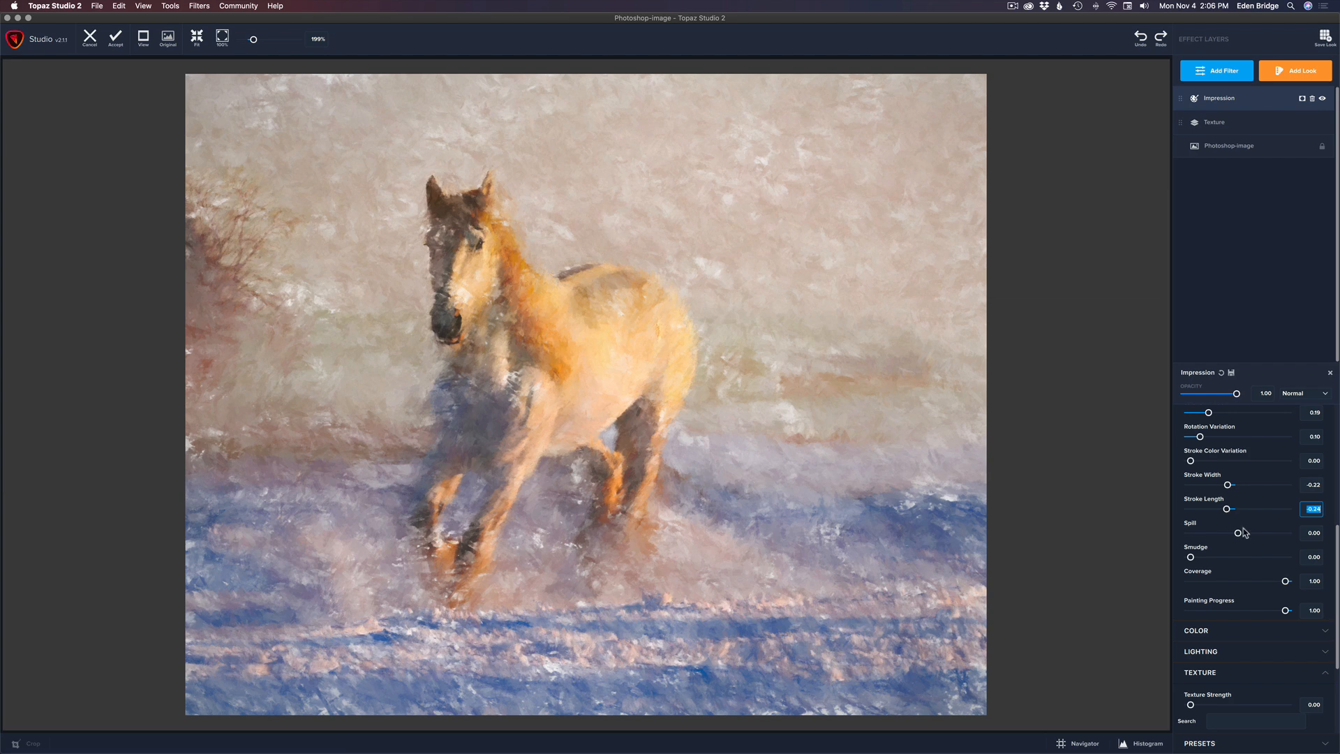
Try a negative spill of the strokes, set the spill to 0.41 and leave smudge at 0.00.
mouse_move(1239, 534)
mouse_down()
mouse_move(1221, 532)
mouse_move(1268, 539)
mouse_move(1208, 534)
mouse_up()
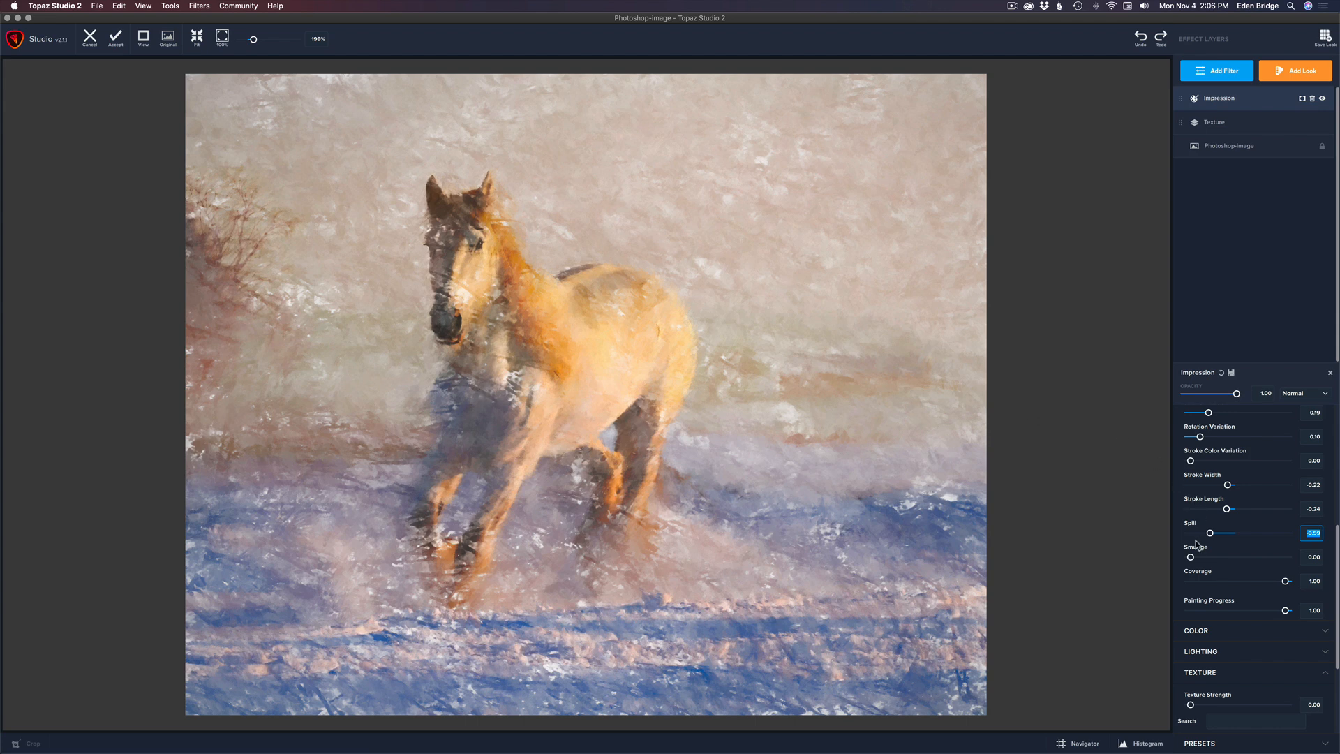
mouse_move(1210, 533)
mouse_down()
mouse_move(1269, 541)
mouse_move(1258, 536)
mouse_up()
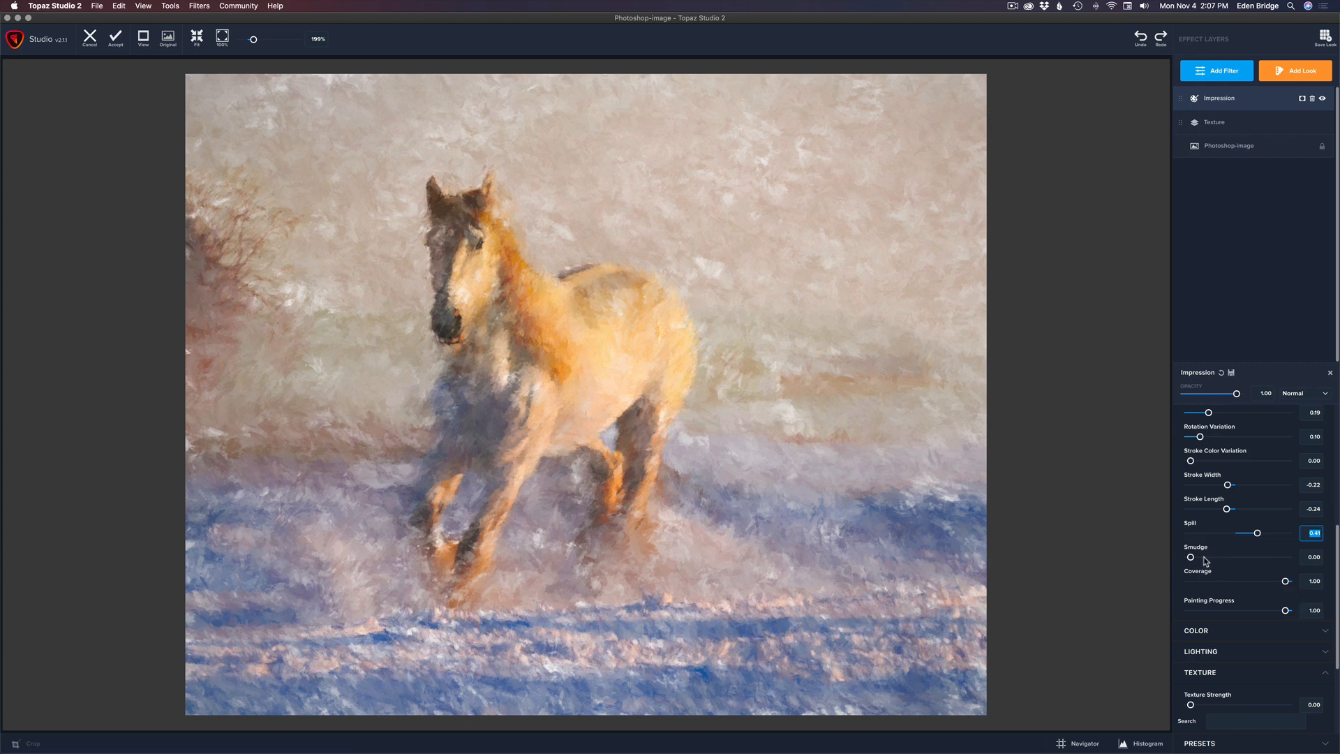
mouse_move(1191, 557)
mouse_down()
mouse_move(1215, 561)
mouse_move(1165, 555)
mouse_up()
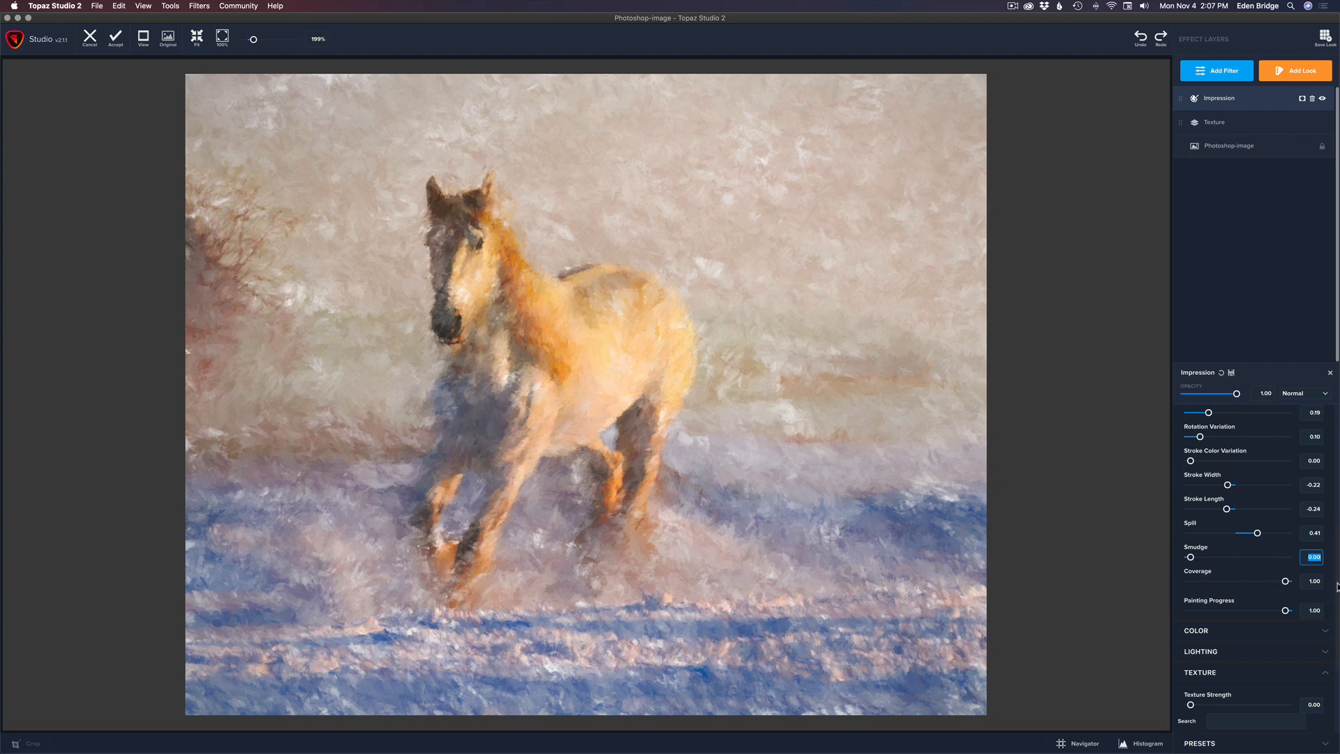
Set the Impression filter's painting progress to 0.74.
scroll(1338, 587, down, 2)
click(1286, 573)
drag(1289, 575, 1268, 575)
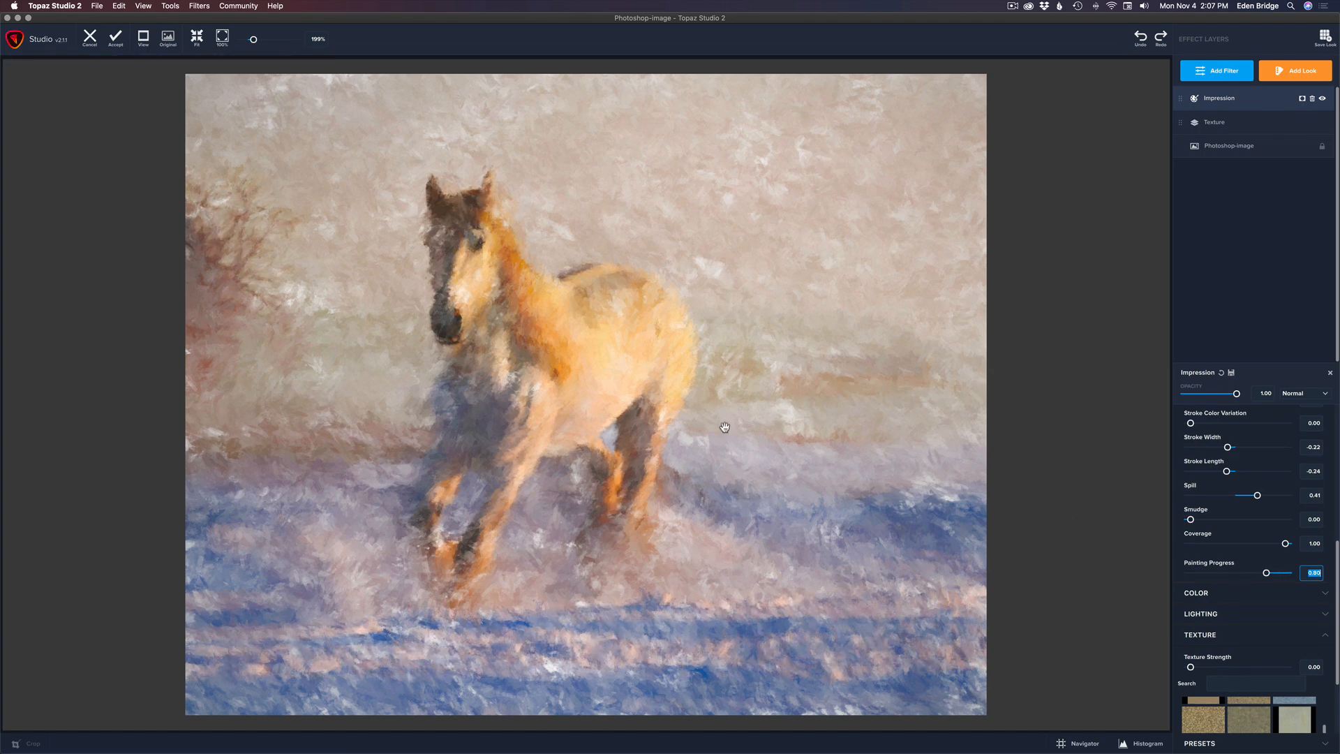
click(1267, 573)
drag(1268, 574, 1264, 574)
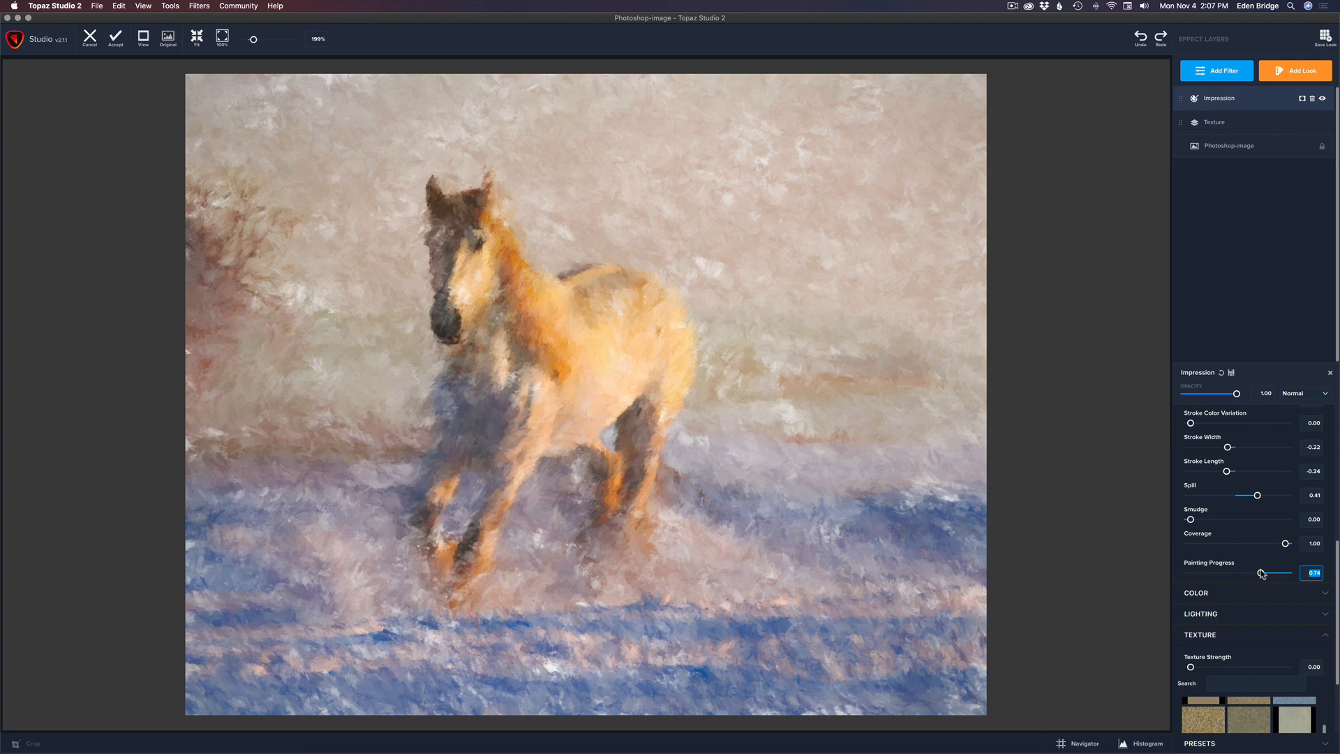
drag(1338, 572, 1339, 639)
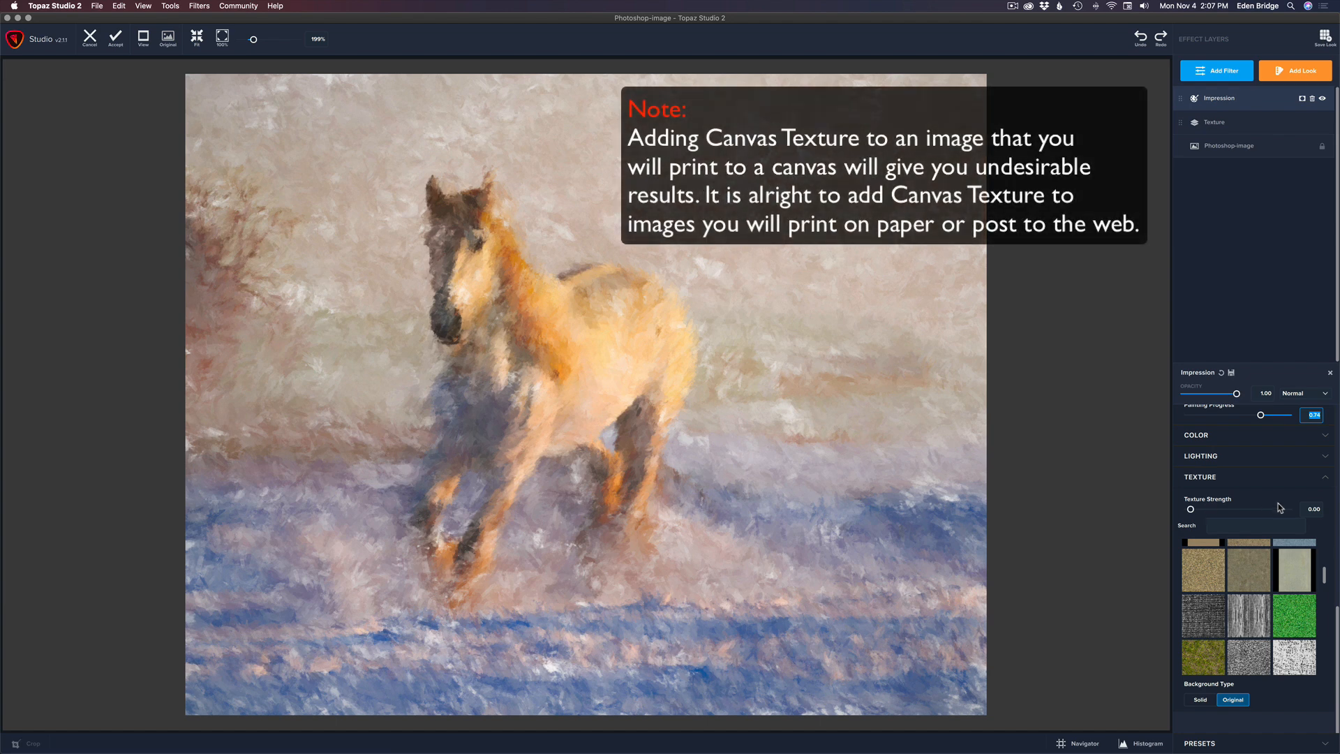
drag(1337, 620, 1337, 397)
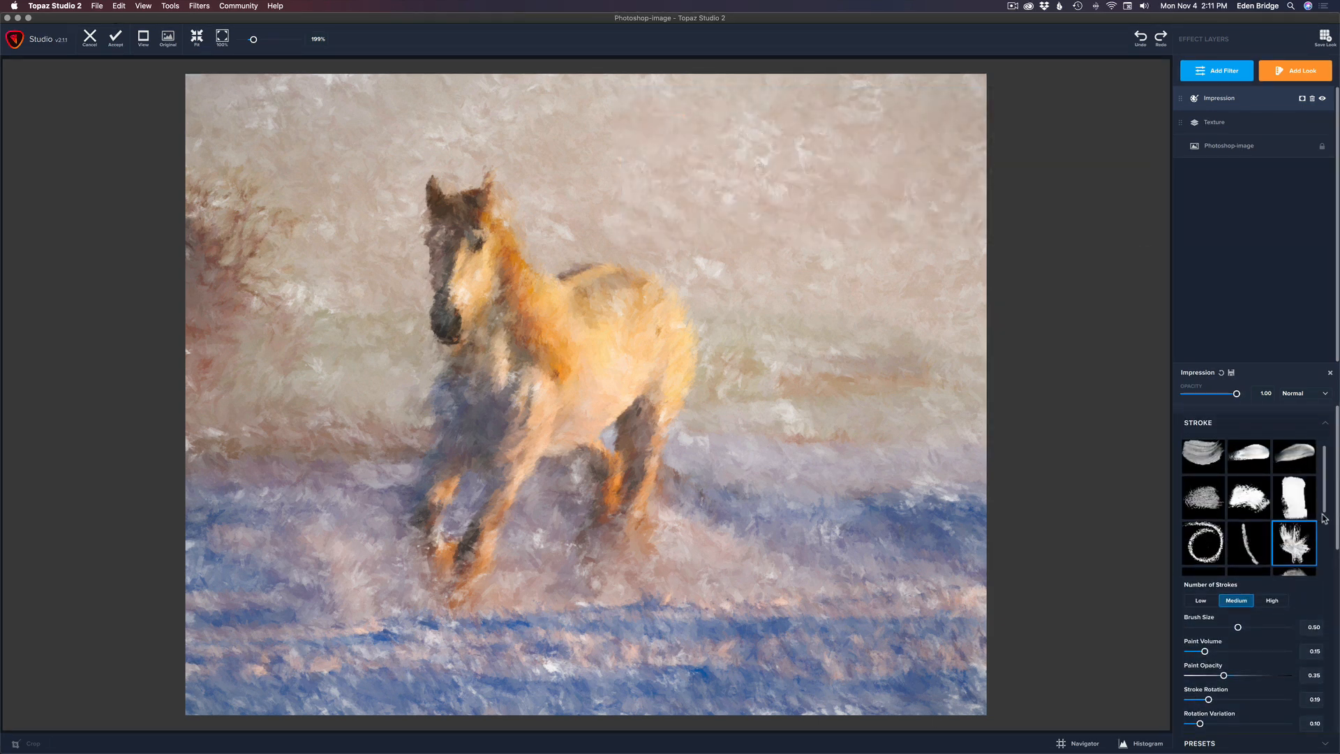
scroll(1334, 520, down, 5)
scroll(1334, 521, down, 5)
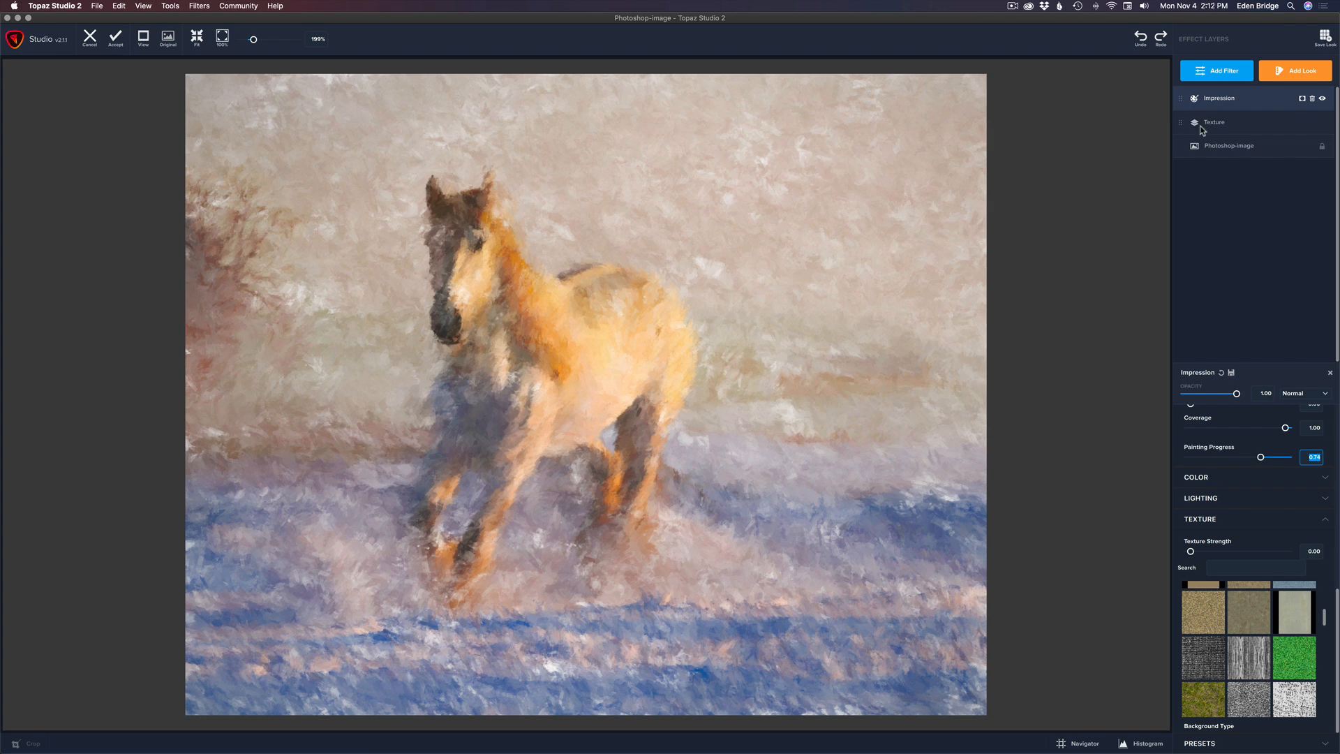
Set the Texture layer's detail to -0.26 and its brightness to -0.04.
click(1248, 127)
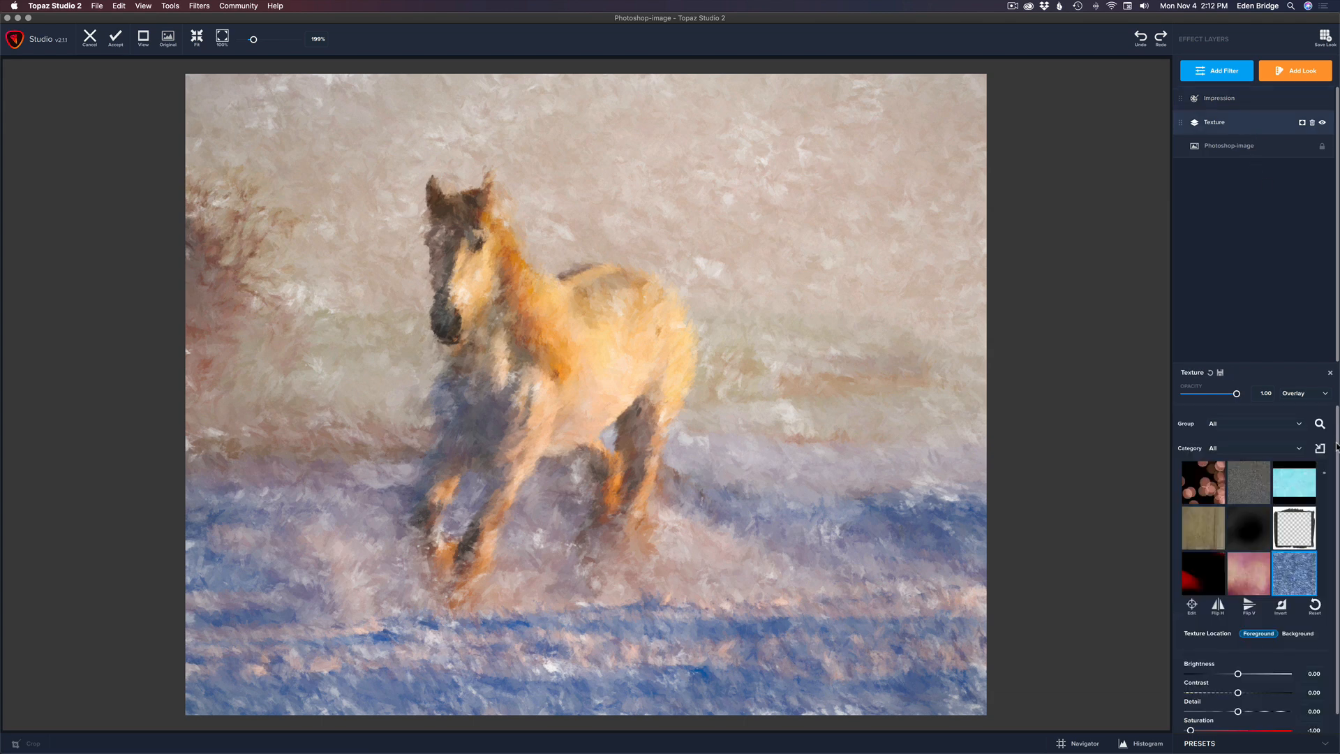
scroll(1336, 447, down, 3)
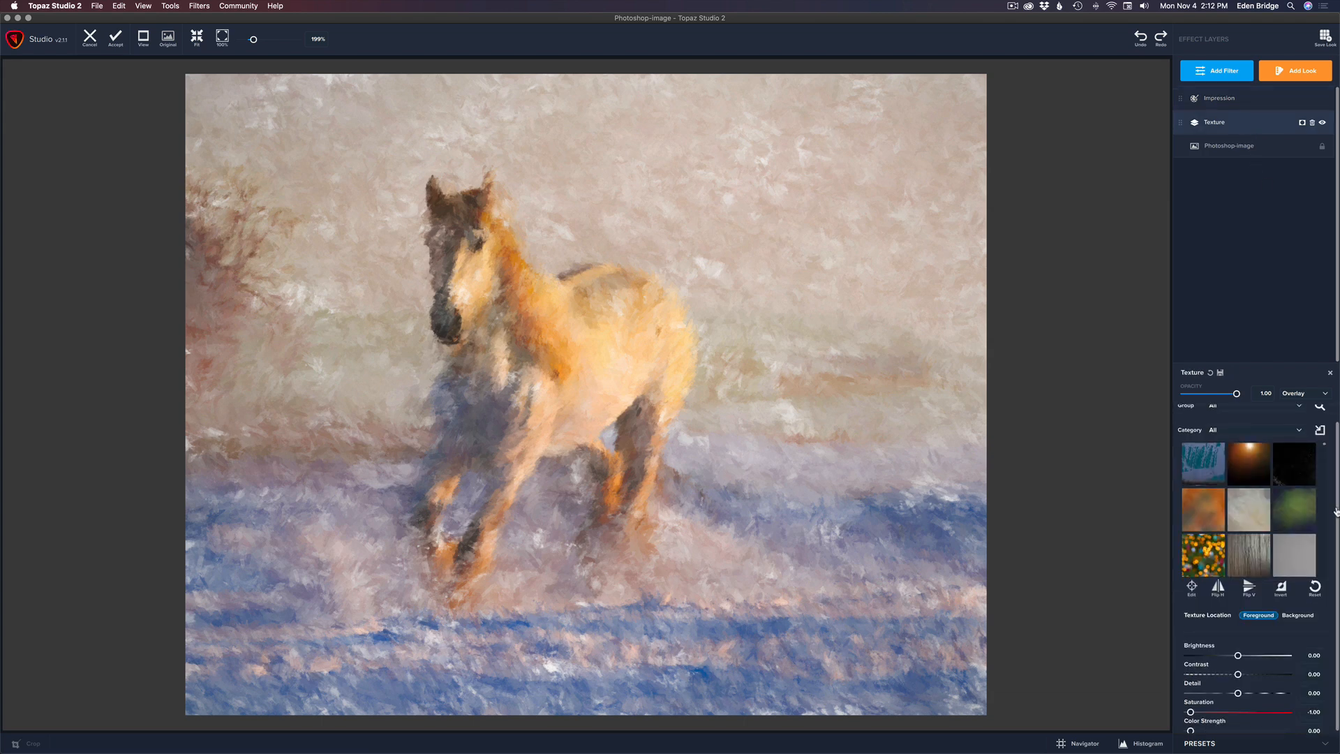
scroll(1336, 512, down, 1)
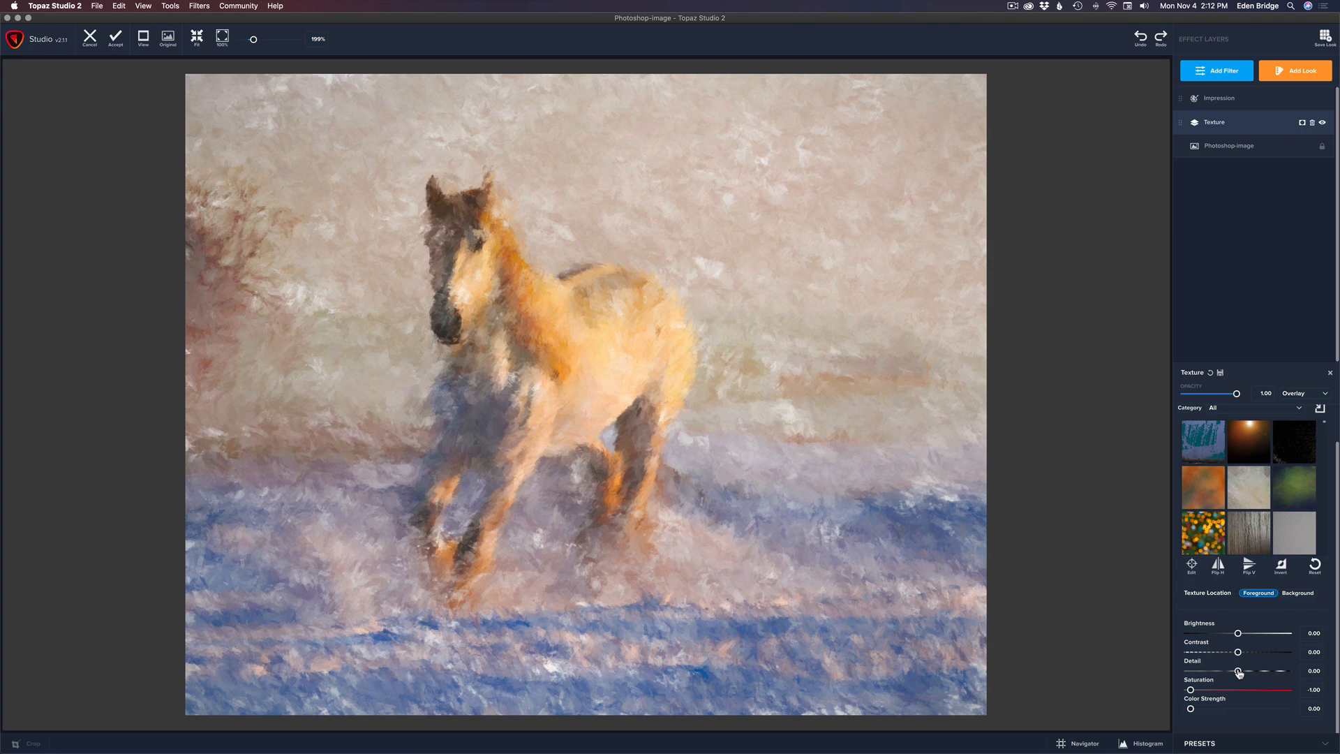
mouse_move(1240, 672)
mouse_down()
mouse_move(1251, 674)
mouse_move(1228, 671)
mouse_up()
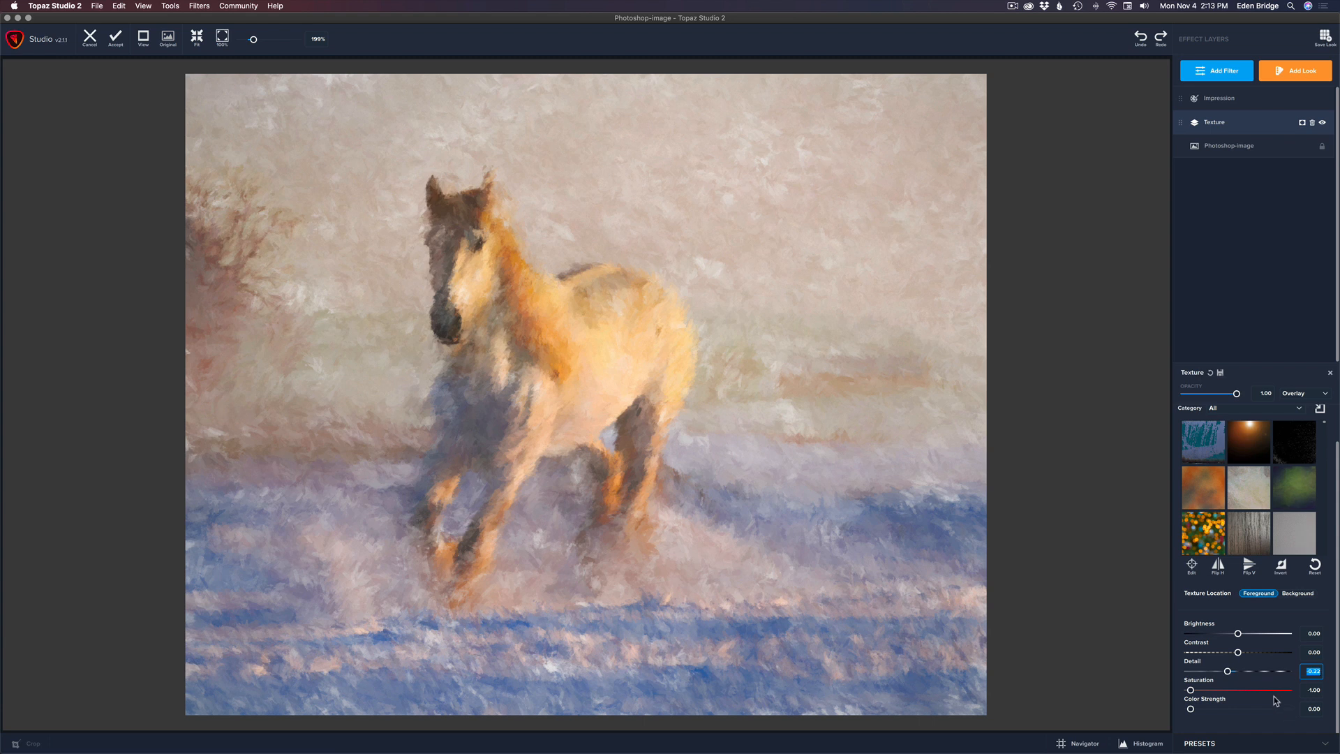
click(1229, 671)
drag(1229, 673, 1236, 635)
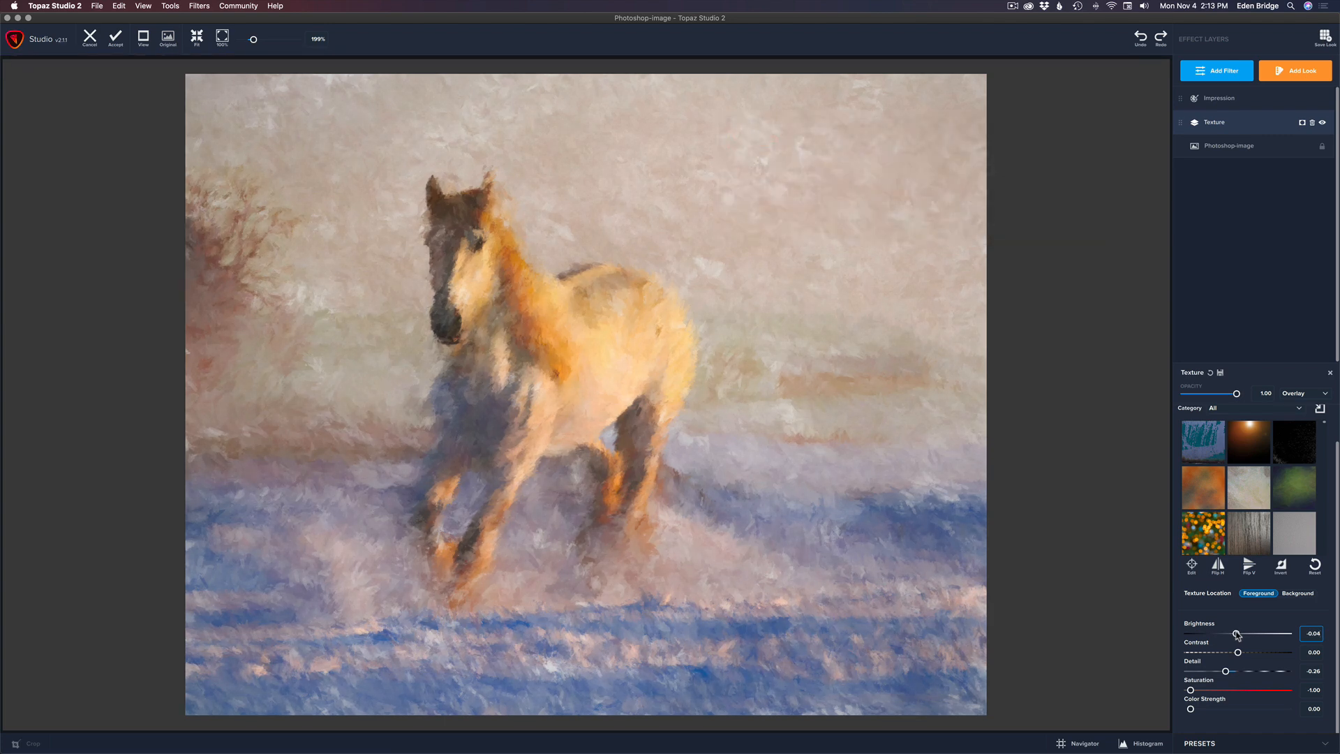
click(1236, 634)
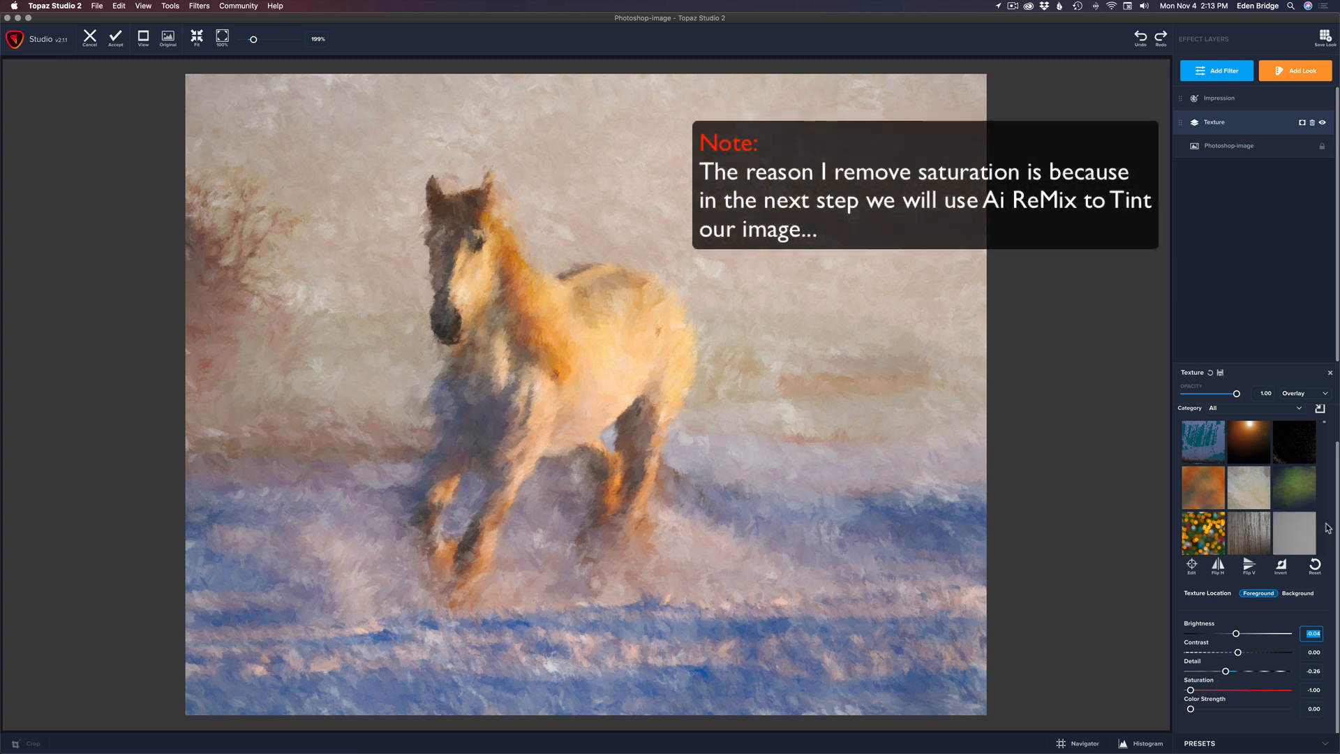
drag(1338, 517, 1338, 476)
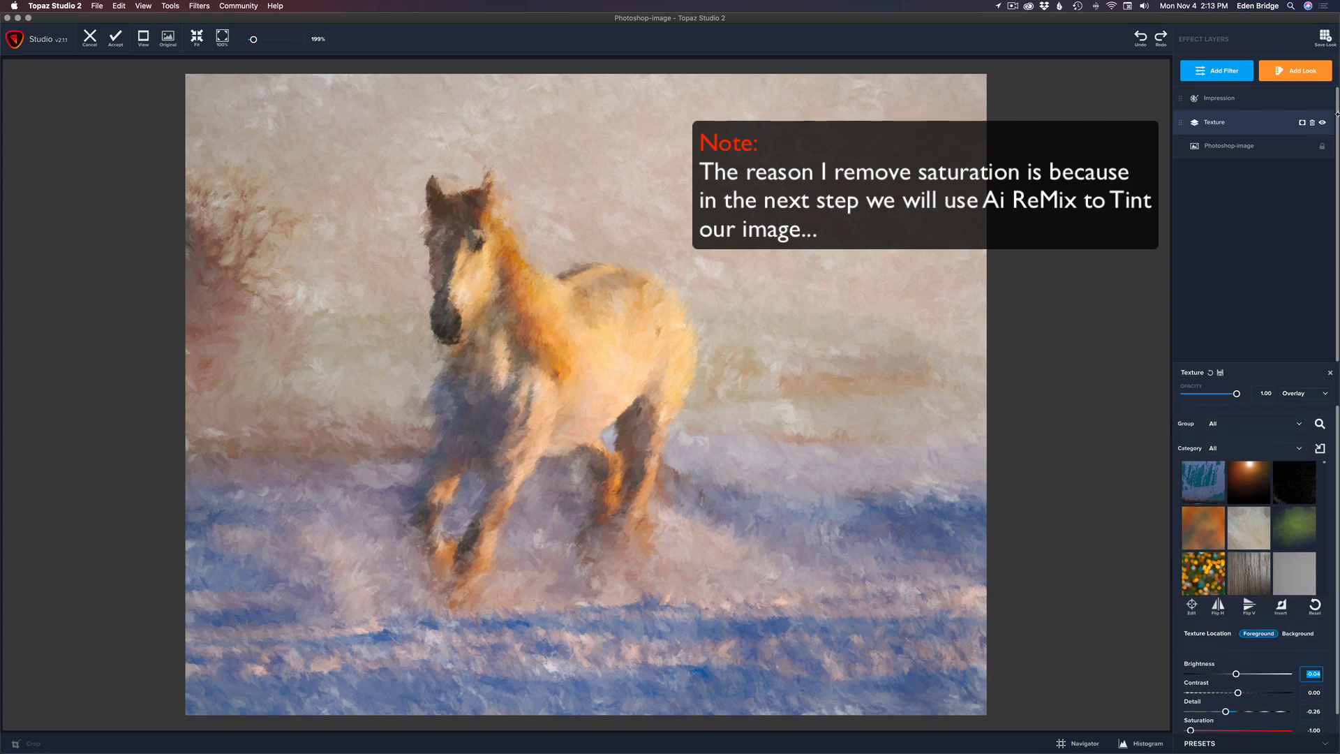
click(1222, 98)
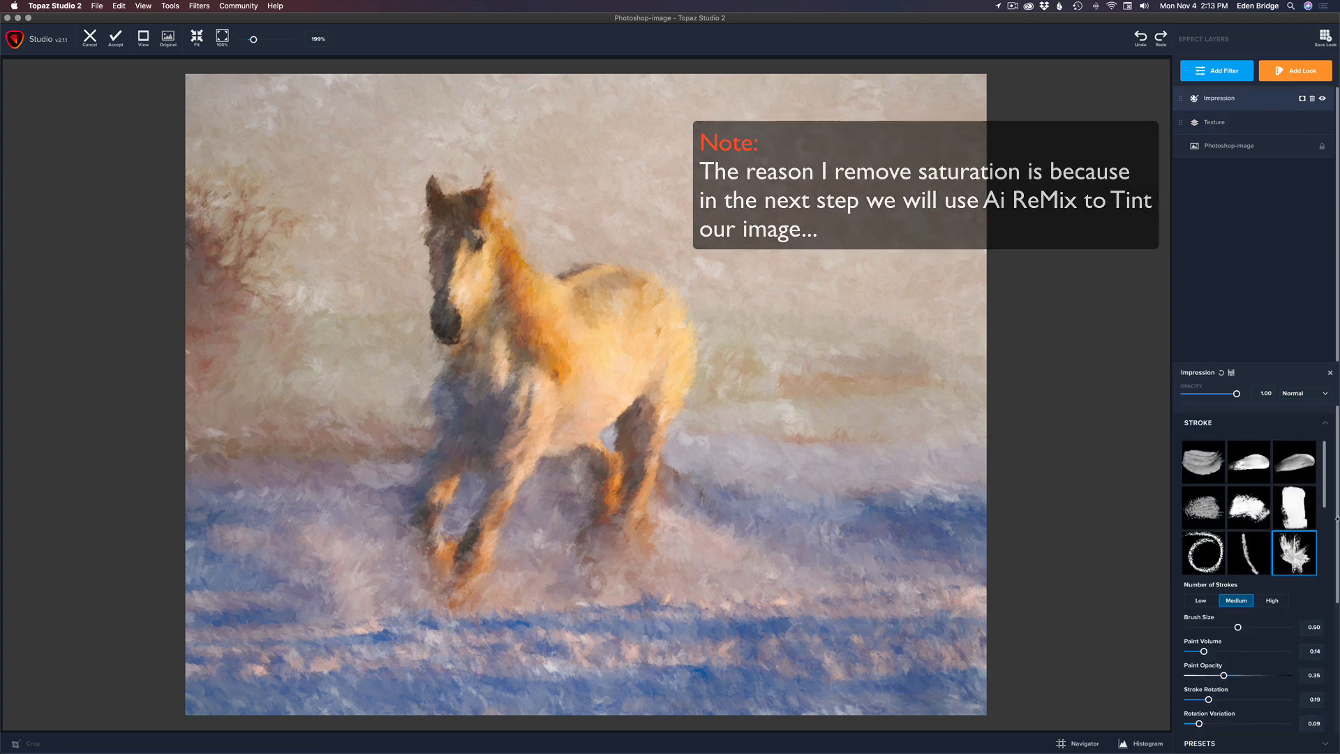
mouse_move(1338, 523)
mouse_down()
mouse_move(1338, 552)
mouse_move(1338, 514)
mouse_up()
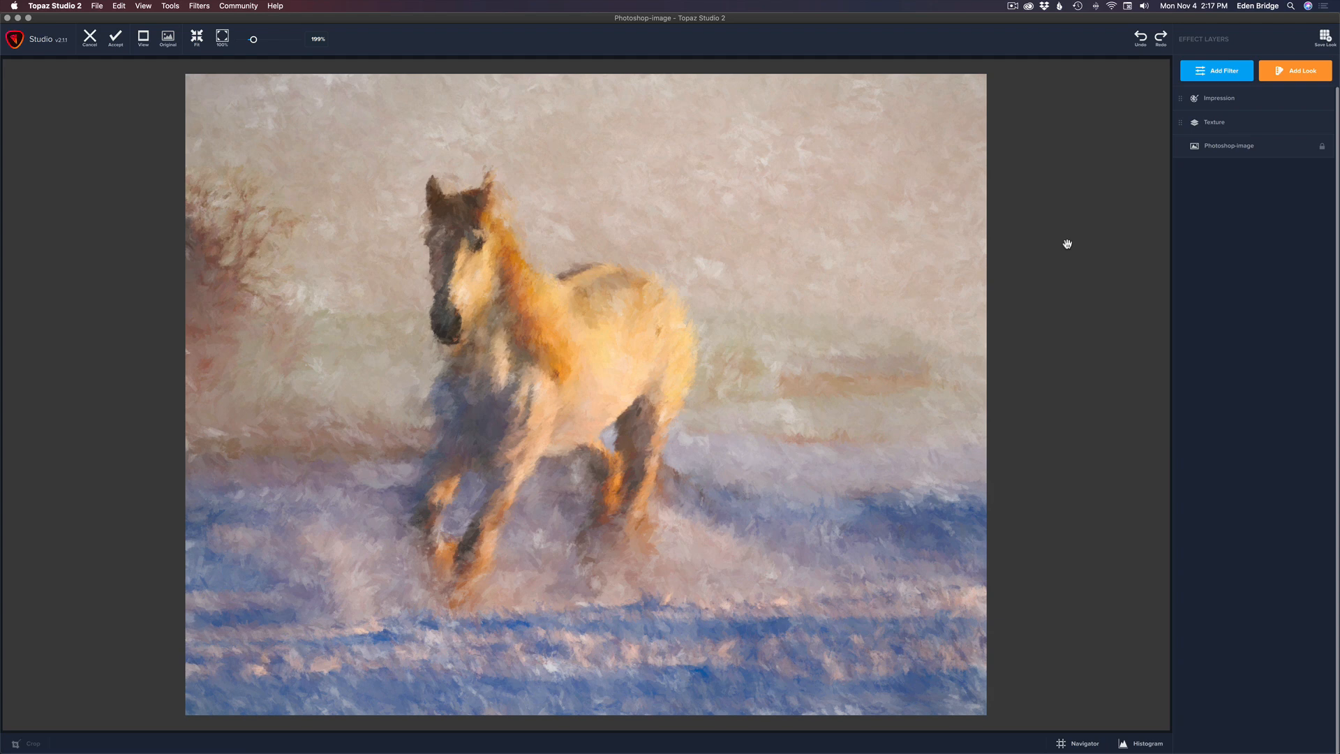
Add an AI ReMix filter and place it between the Impression and Texture layers.
click(1221, 72)
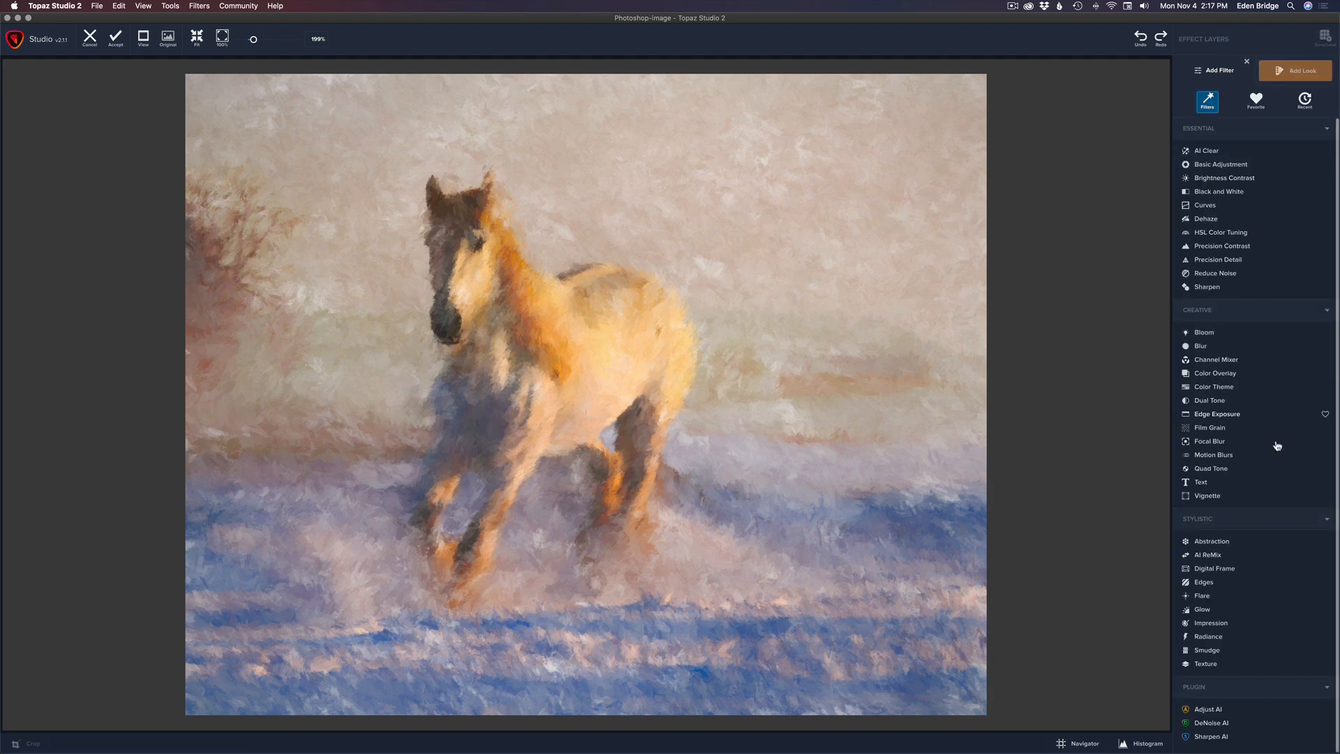
click(1213, 554)
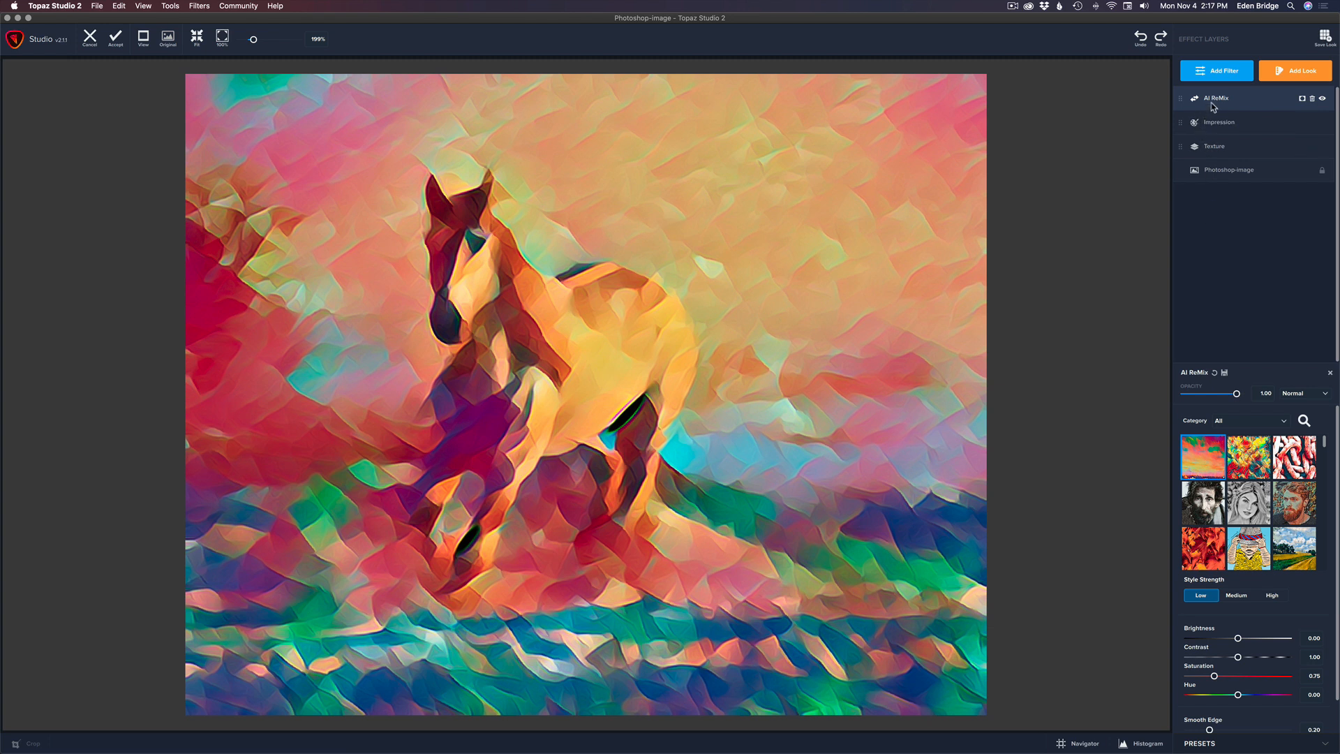
drag(1179, 98, 1178, 138)
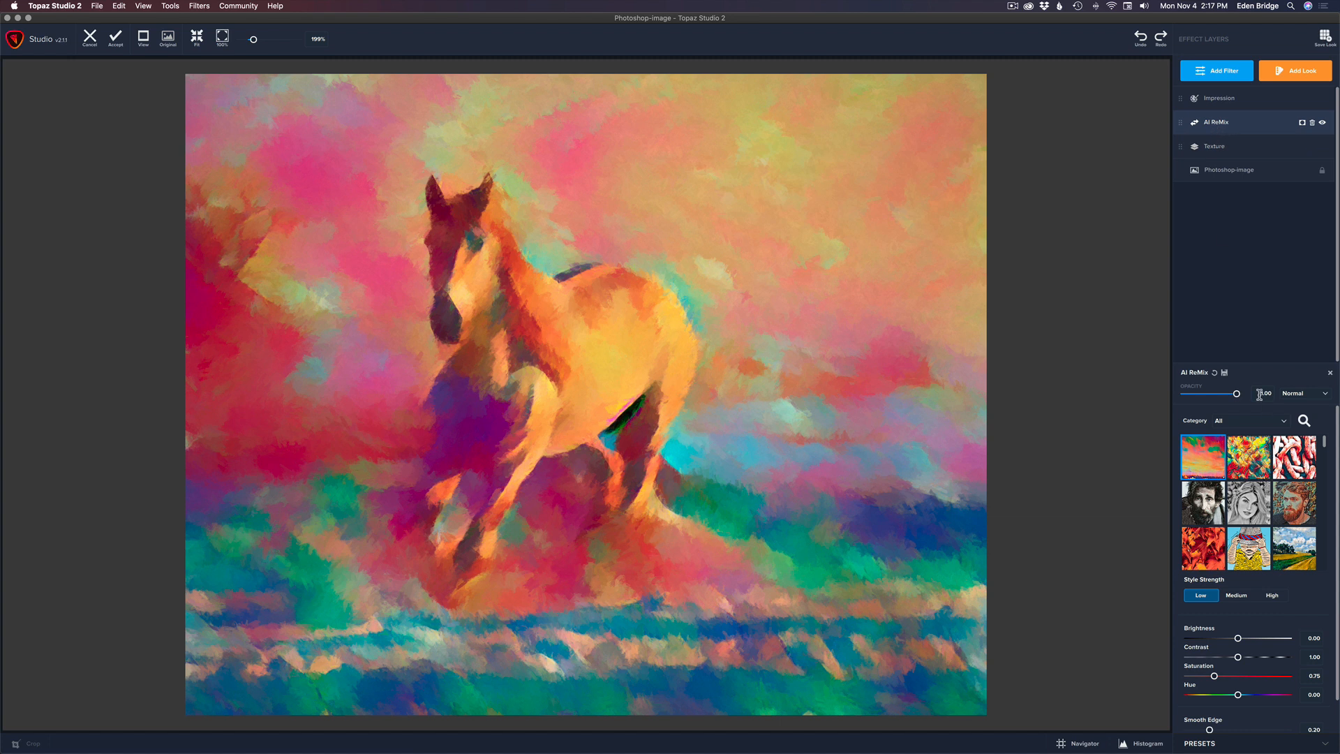
Try AI ReMix opacities between 0.16 and about 0.24 with Normal blending, ending at 0.21.
drag(1237, 395, 1197, 394)
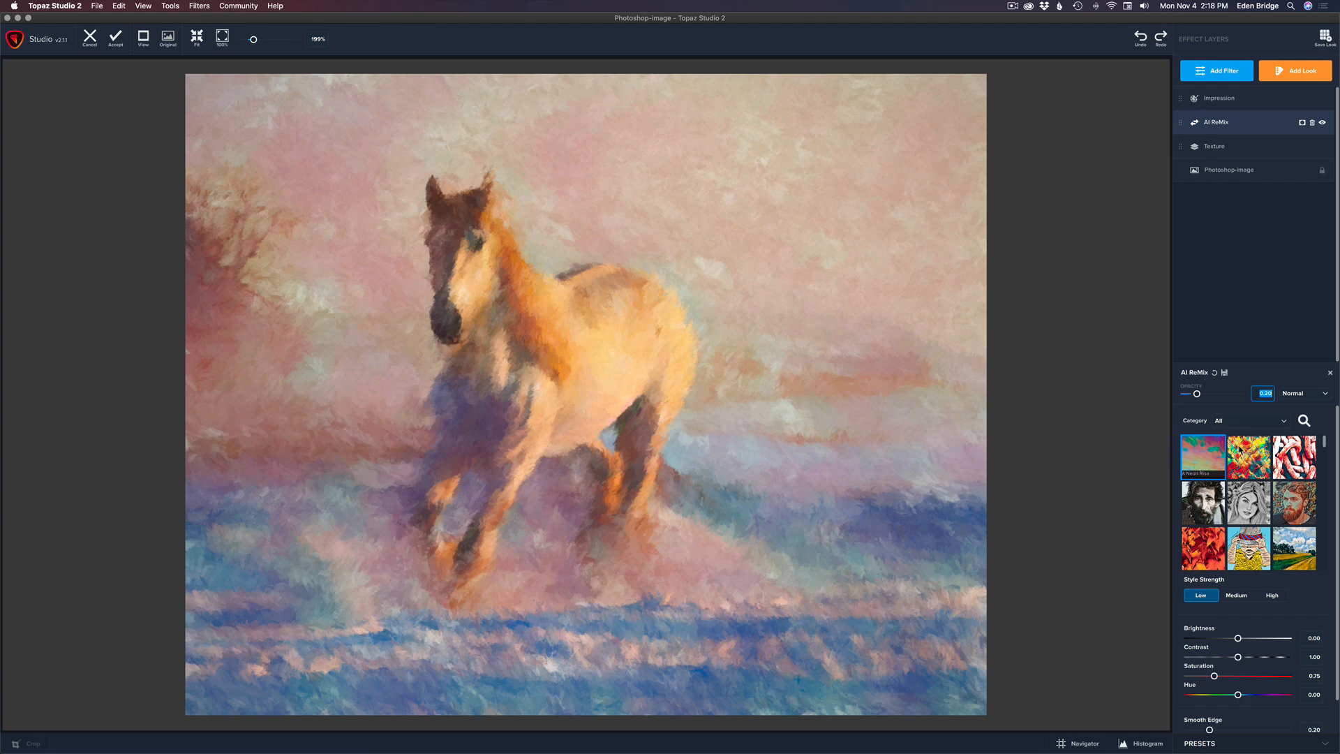
drag(1198, 396, 1195, 395)
click(1328, 395)
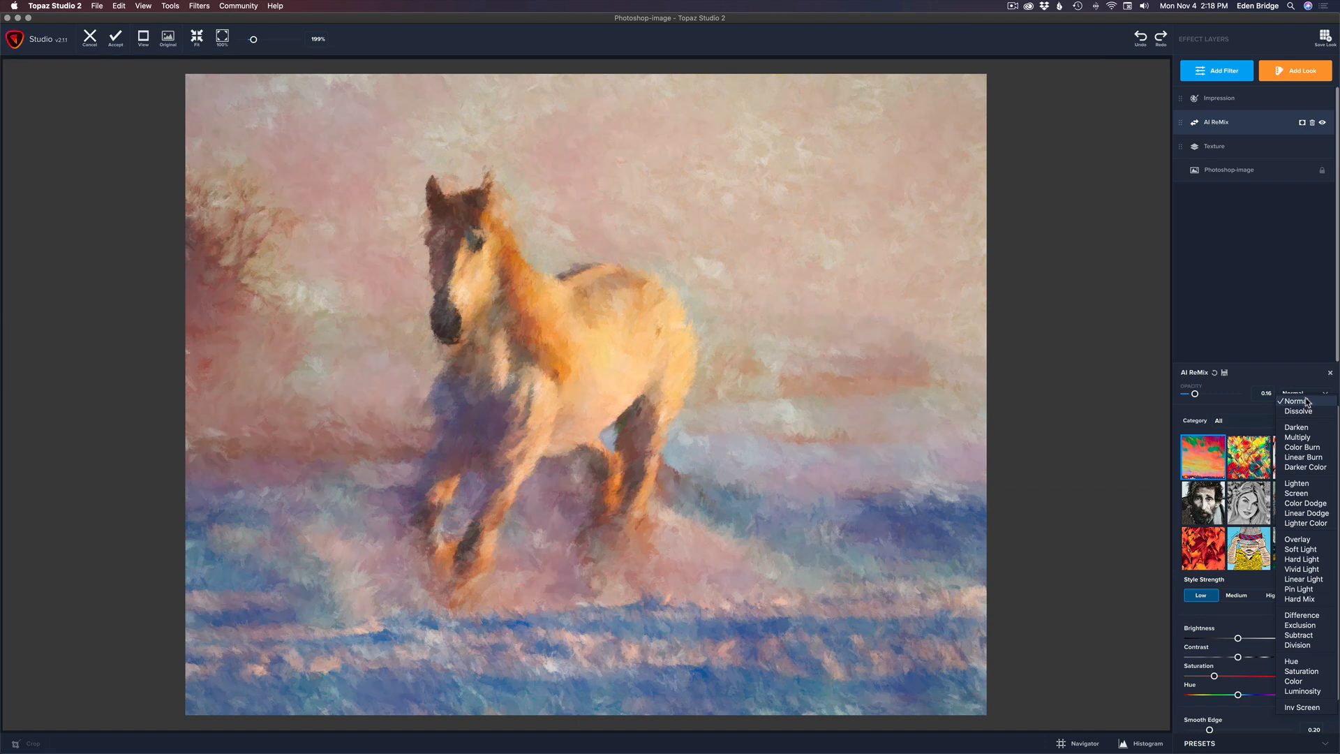
click(1307, 402)
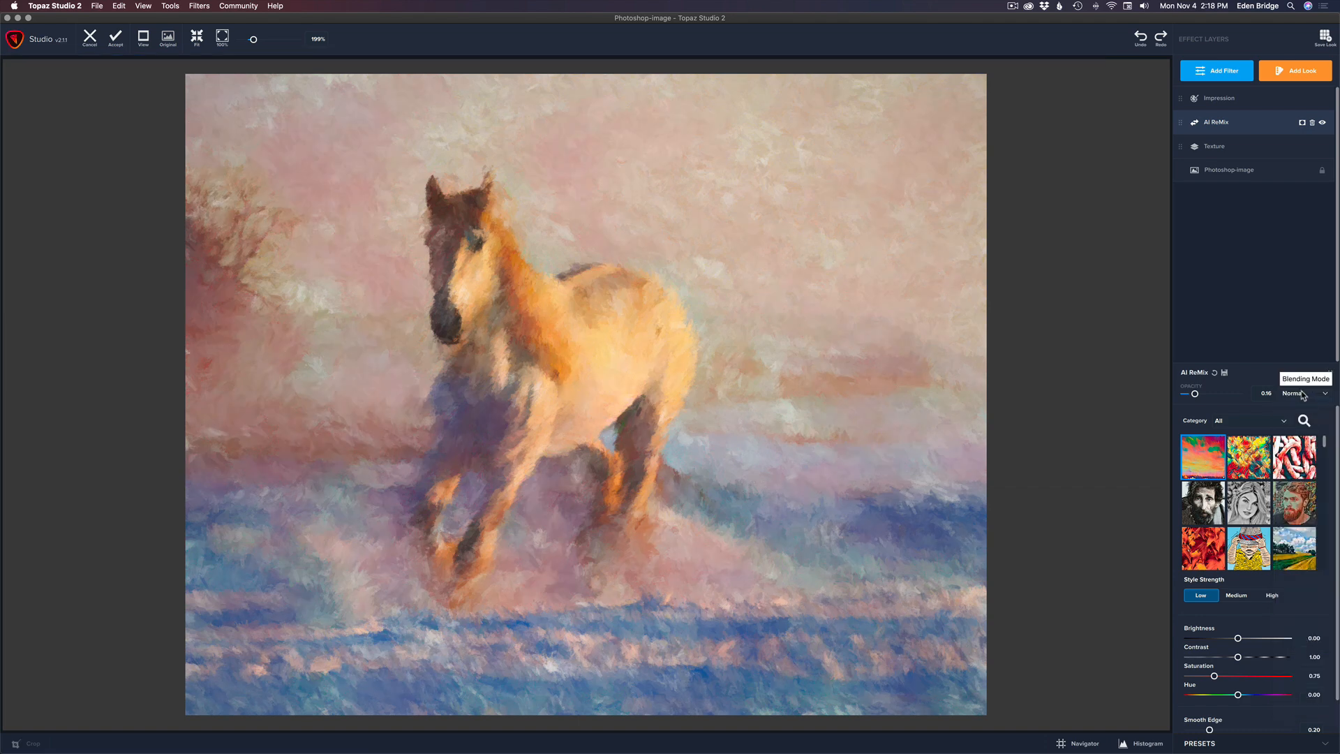
mouse_move(1195, 394)
mouse_down()
mouse_move(1216, 395)
mouse_move(1198, 396)
mouse_up()
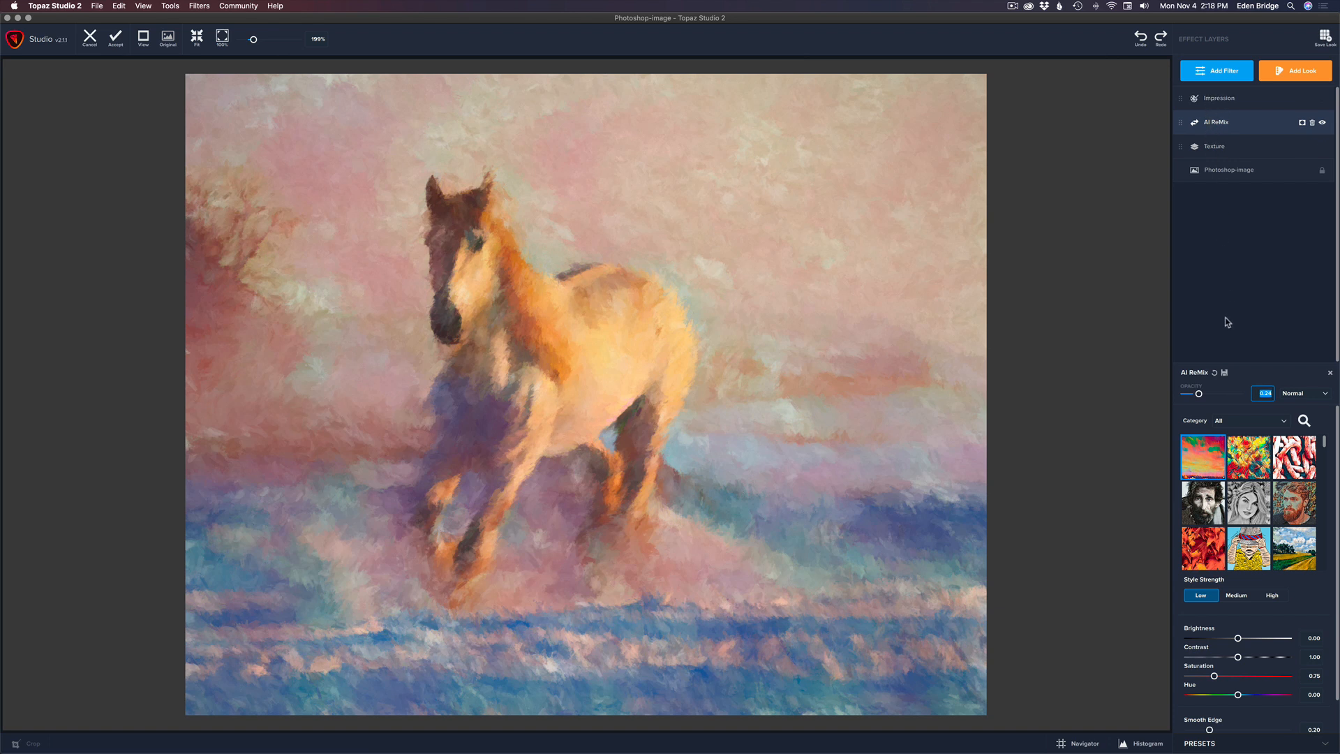
drag(1199, 394, 1197, 394)
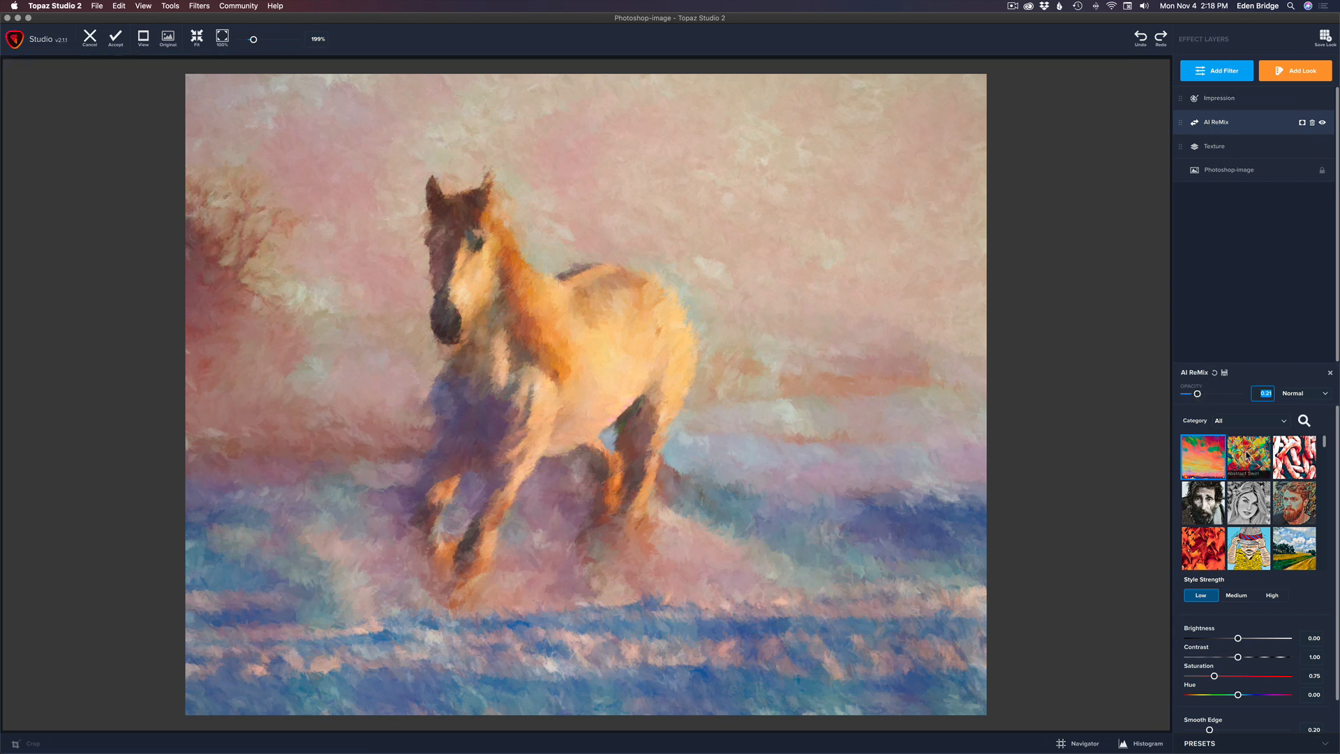
Try the red-bearded man, colourful circles and red abstract AI ReMix styles, lowering the opacity to 0.07 for the circles.
click(1300, 500)
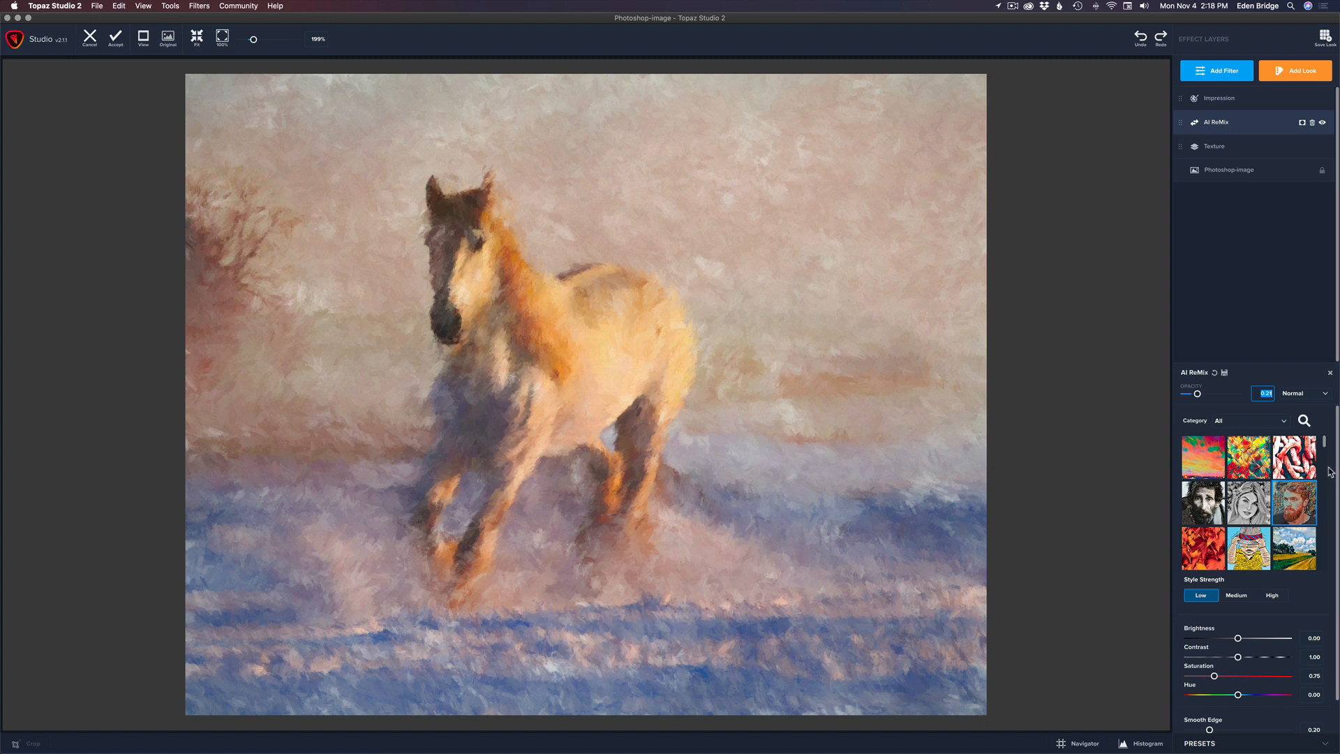
scroll(1327, 451, down, 3)
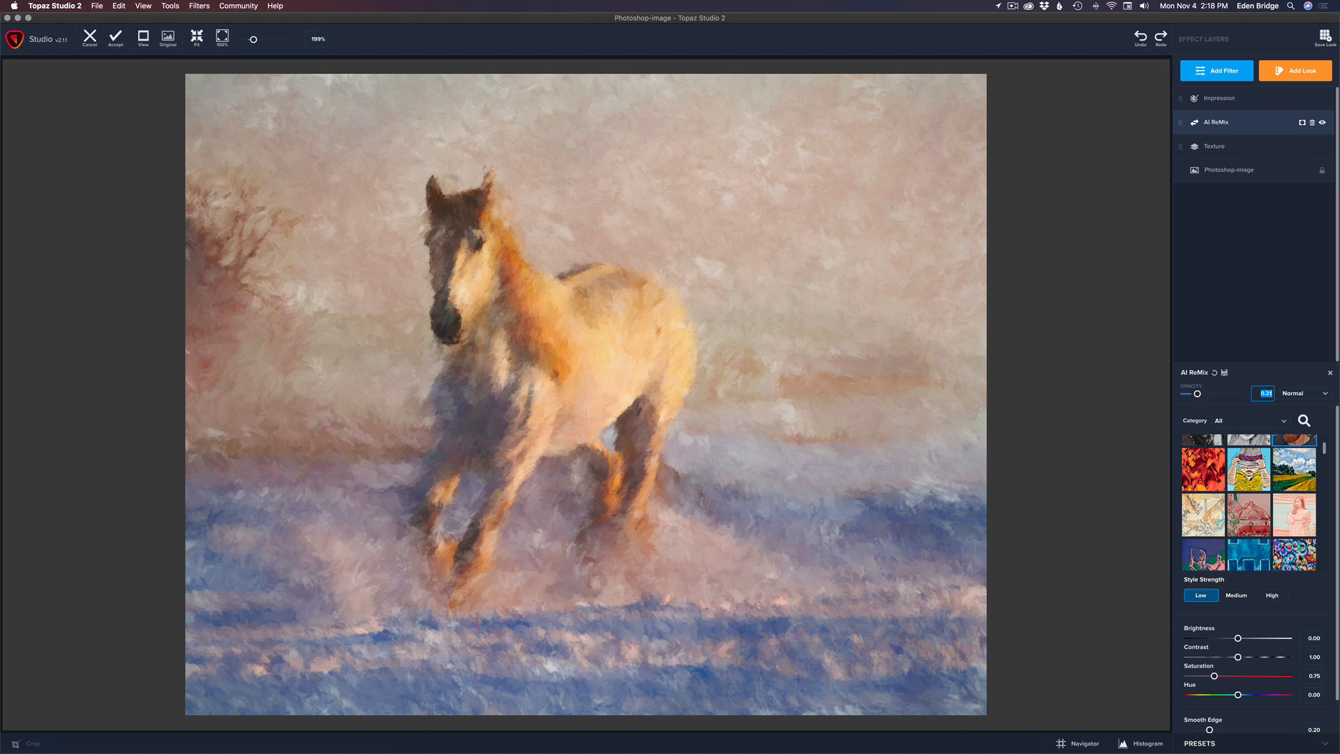
scroll(1320, 457, down, 2)
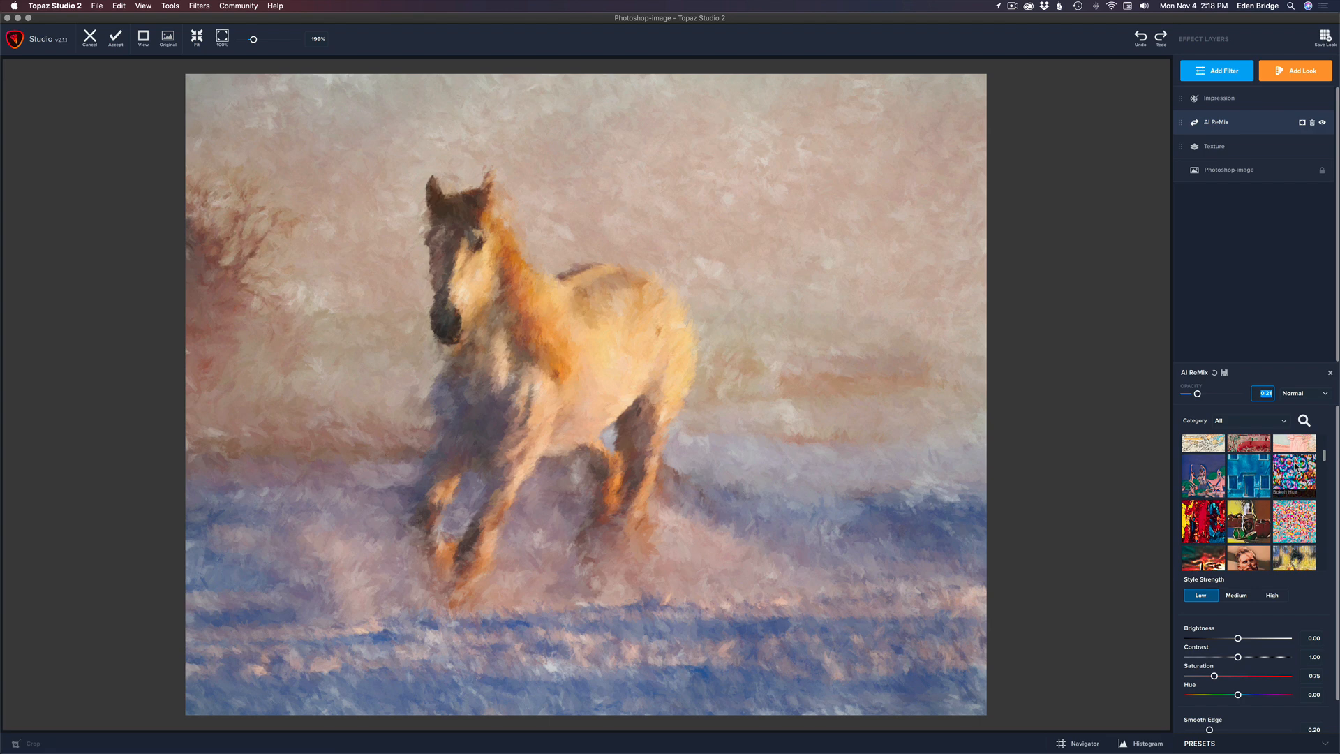
click(1295, 475)
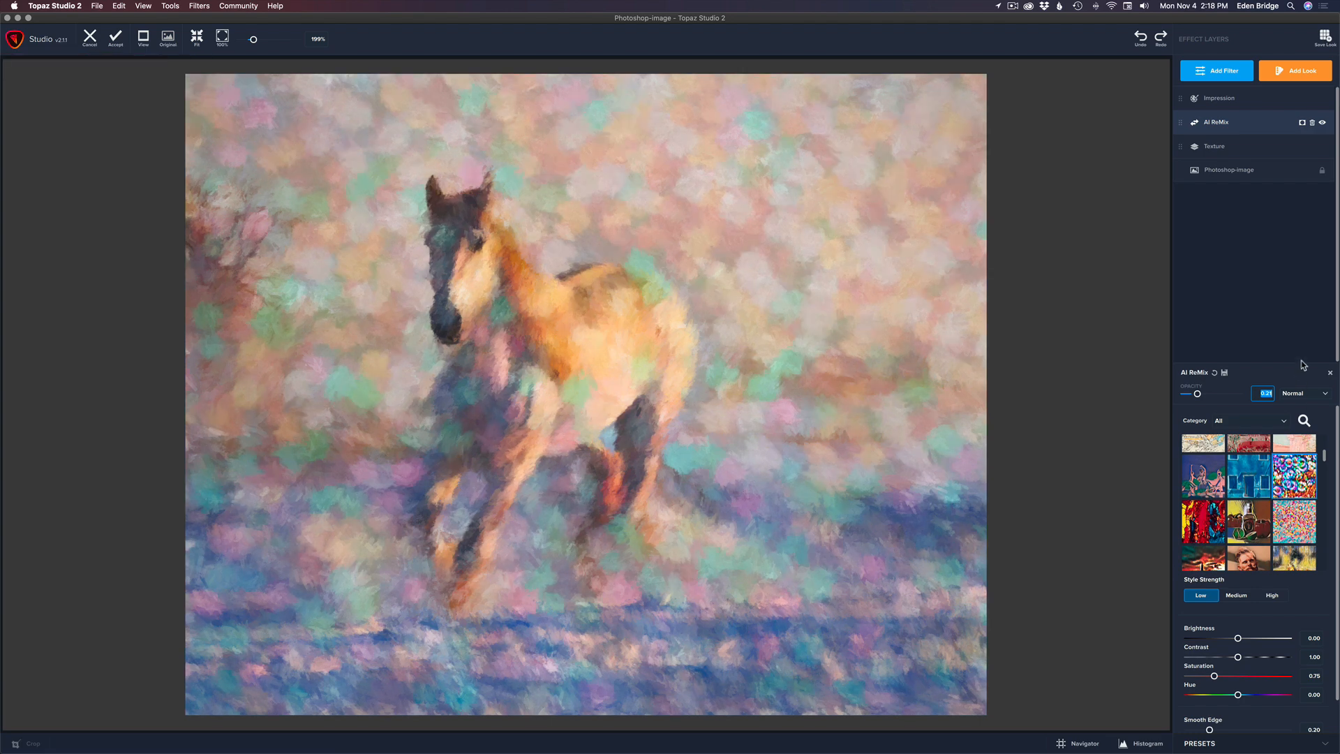
drag(1198, 395, 1192, 395)
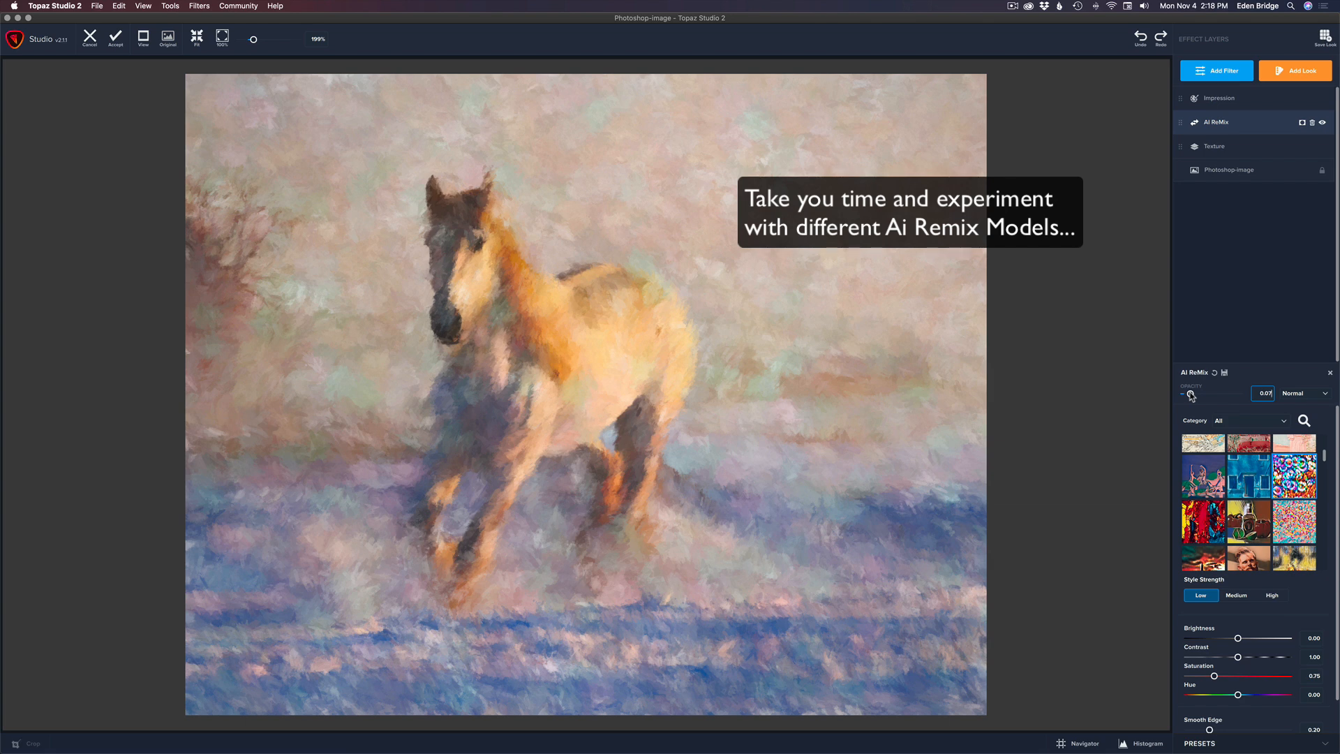
click(1204, 518)
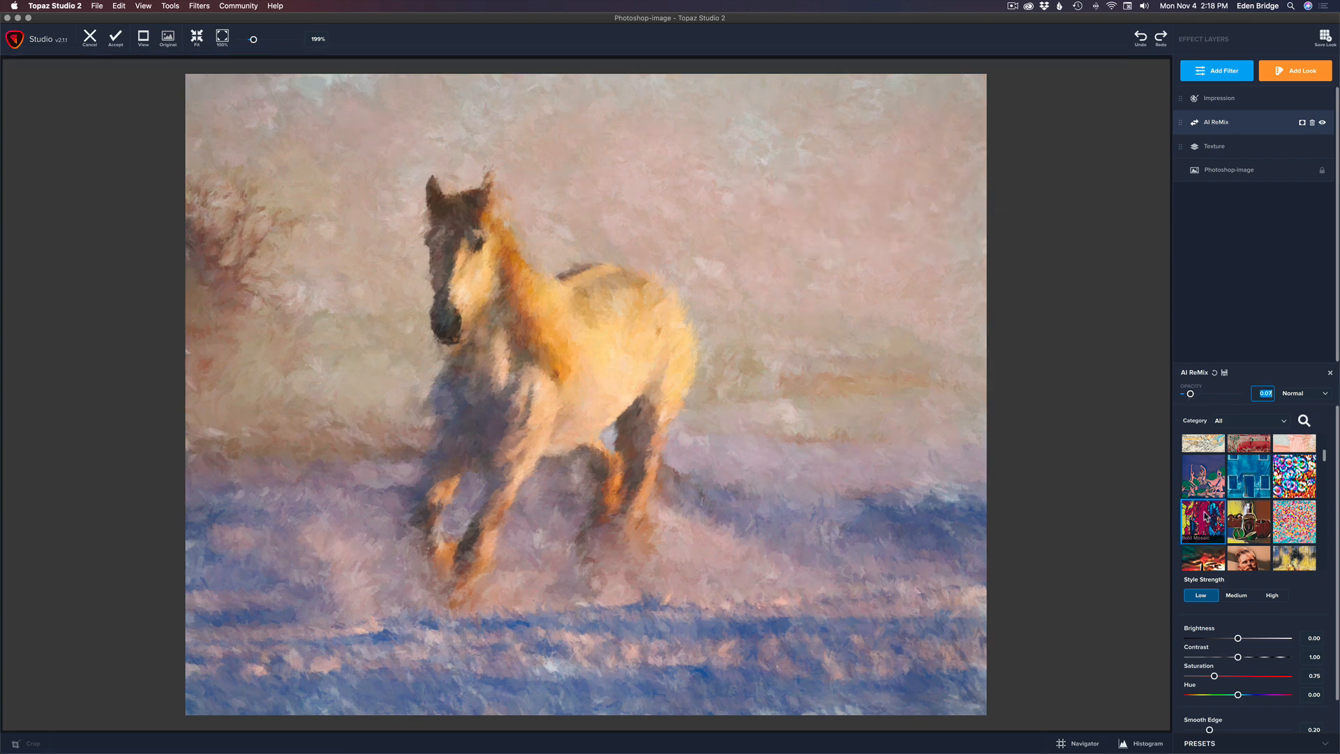
drag(1191, 395, 1193, 395)
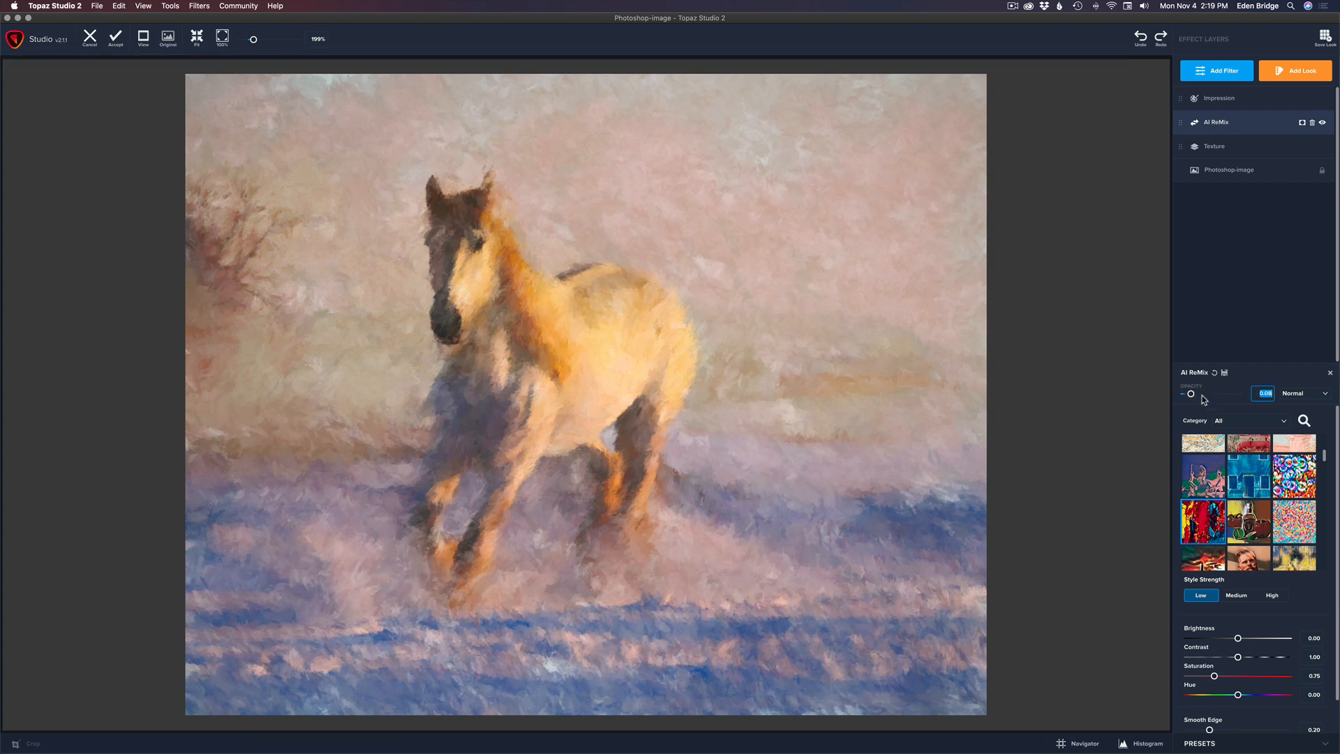
Apply the red-bearded man portrait style in AI ReMix and set the layer's opacity to 0.31.
scroll(1325, 458, up, 3)
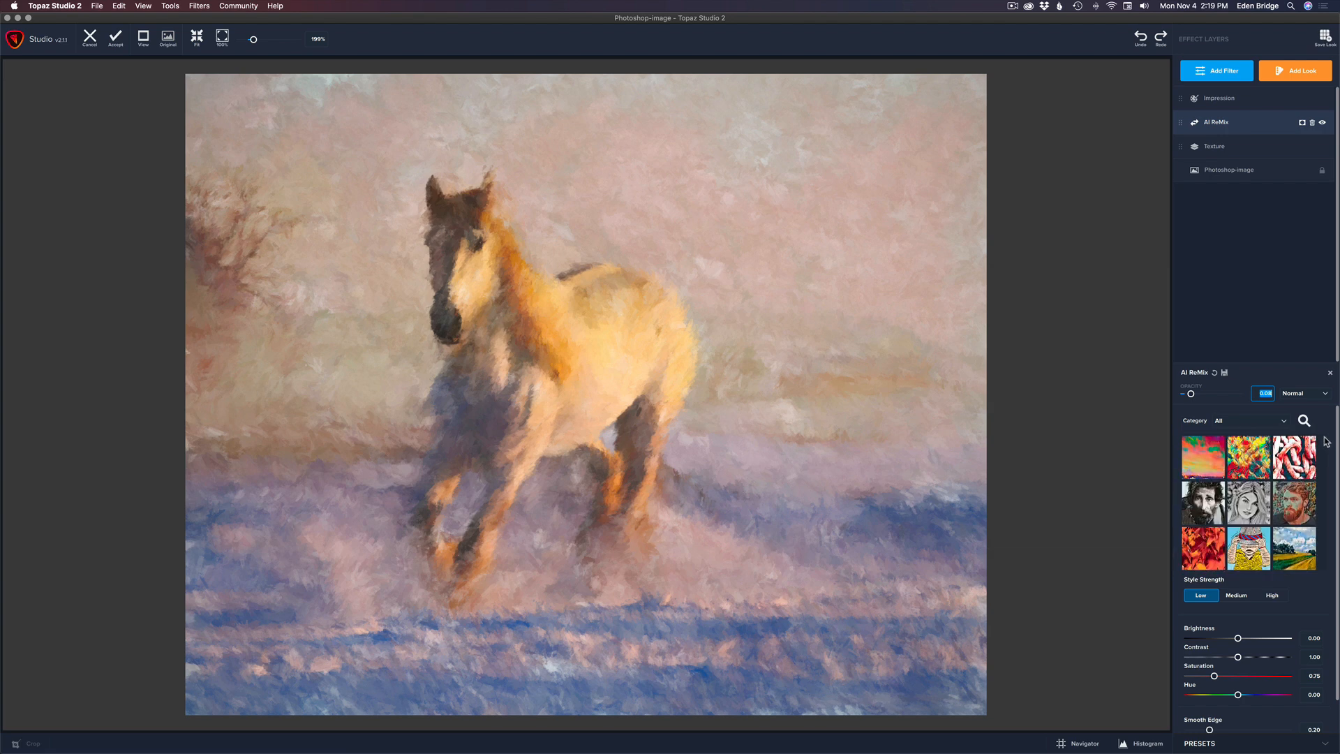
click(1296, 500)
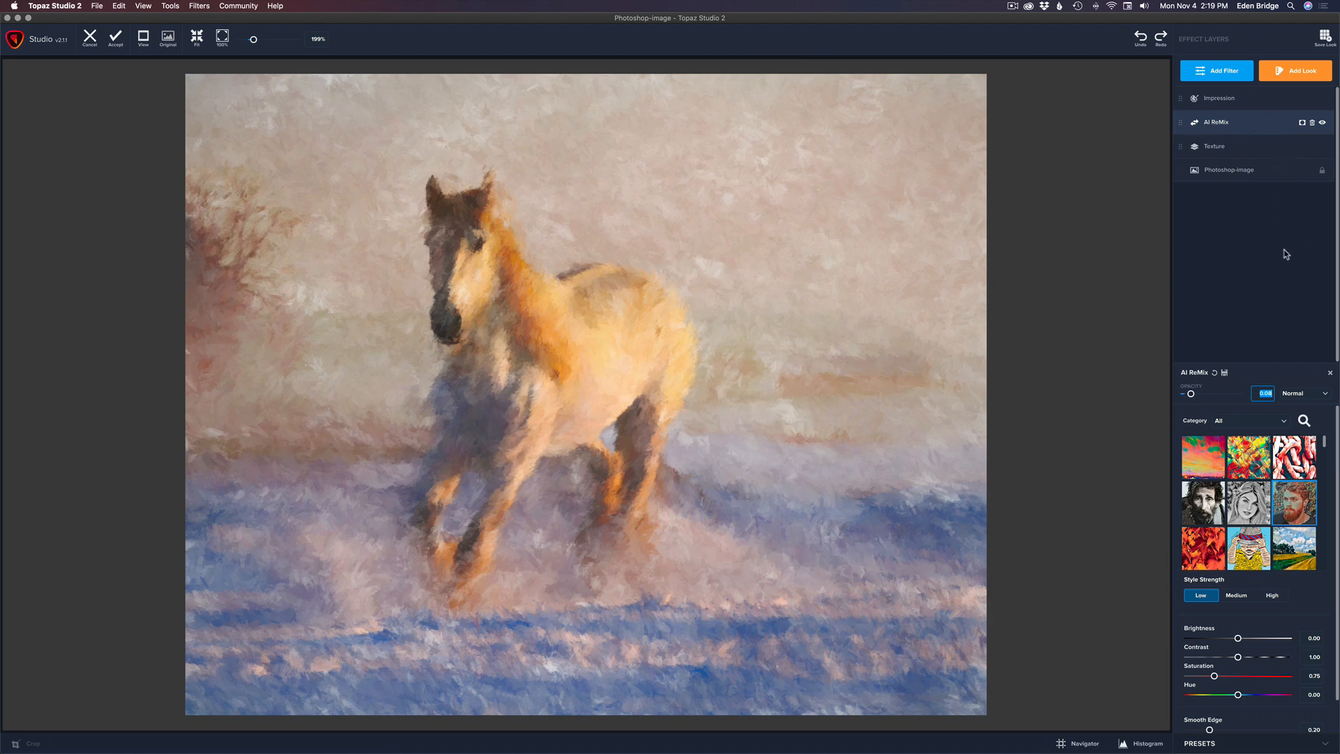
drag(1190, 394, 1202, 395)
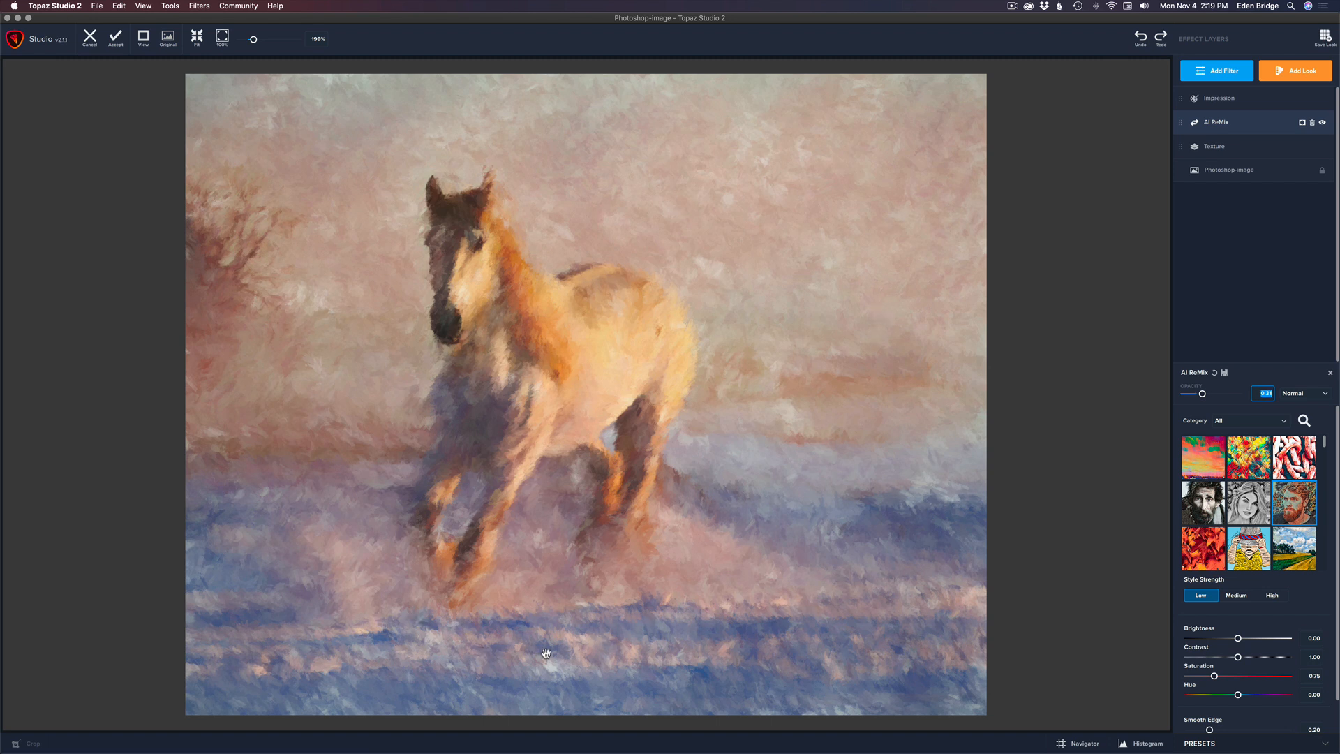
Compare the image with and without the AI ReMix layer, leaving the layer visible.
click(1324, 124)
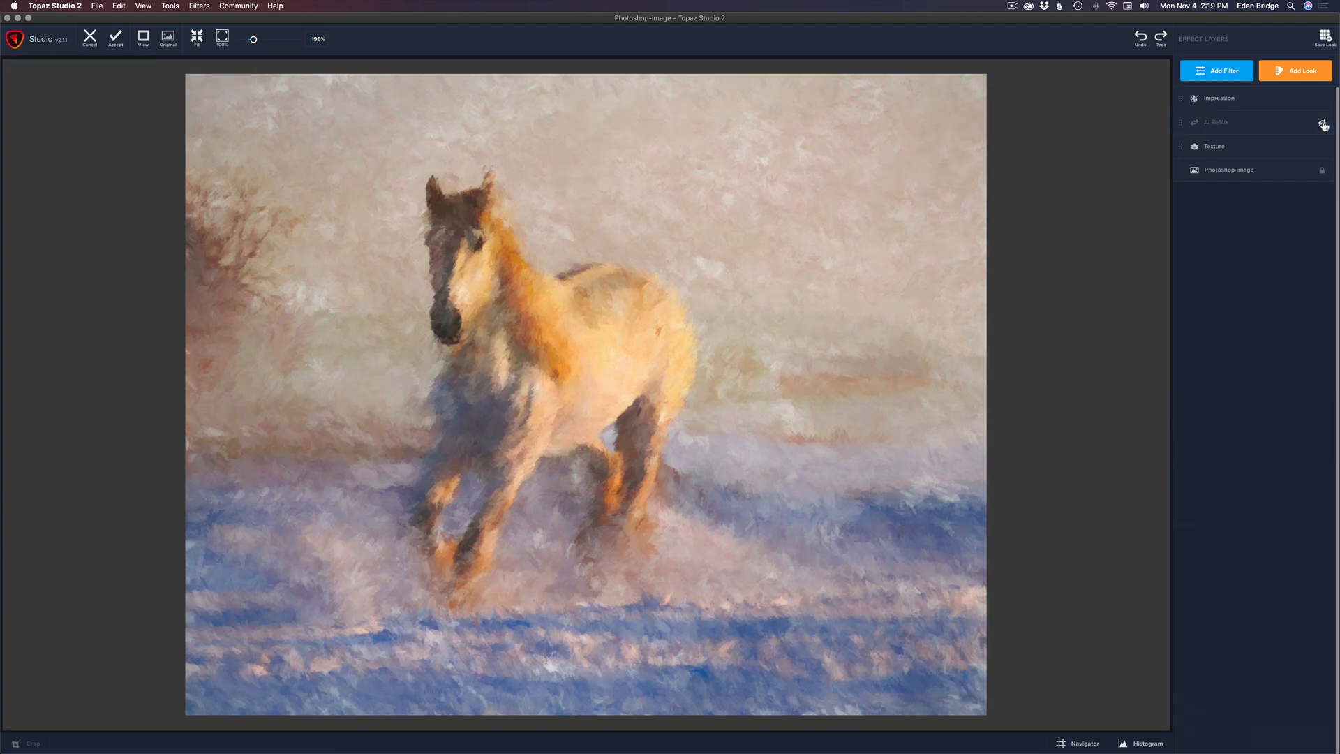
click(1324, 124)
click(1323, 124)
click(1324, 124)
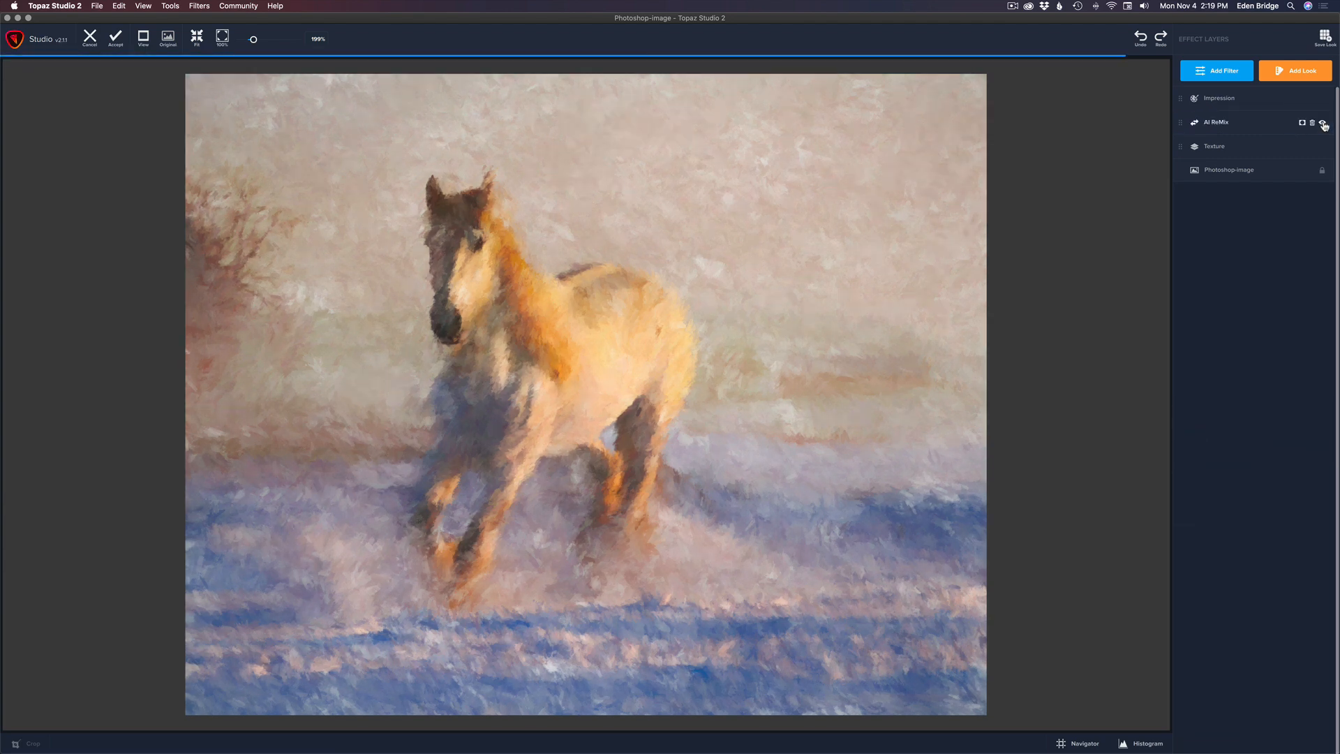
click(1324, 123)
click(1324, 124)
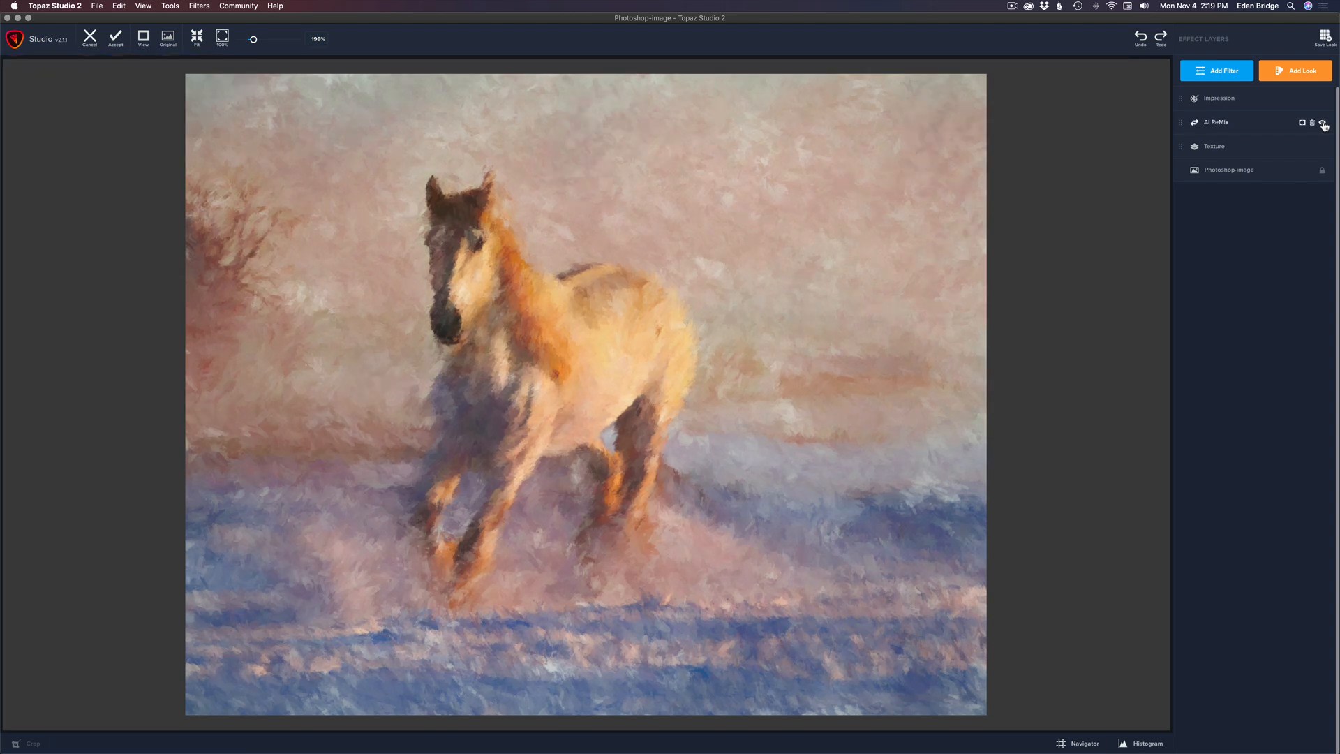
click(1323, 124)
click(1323, 123)
click(1324, 124)
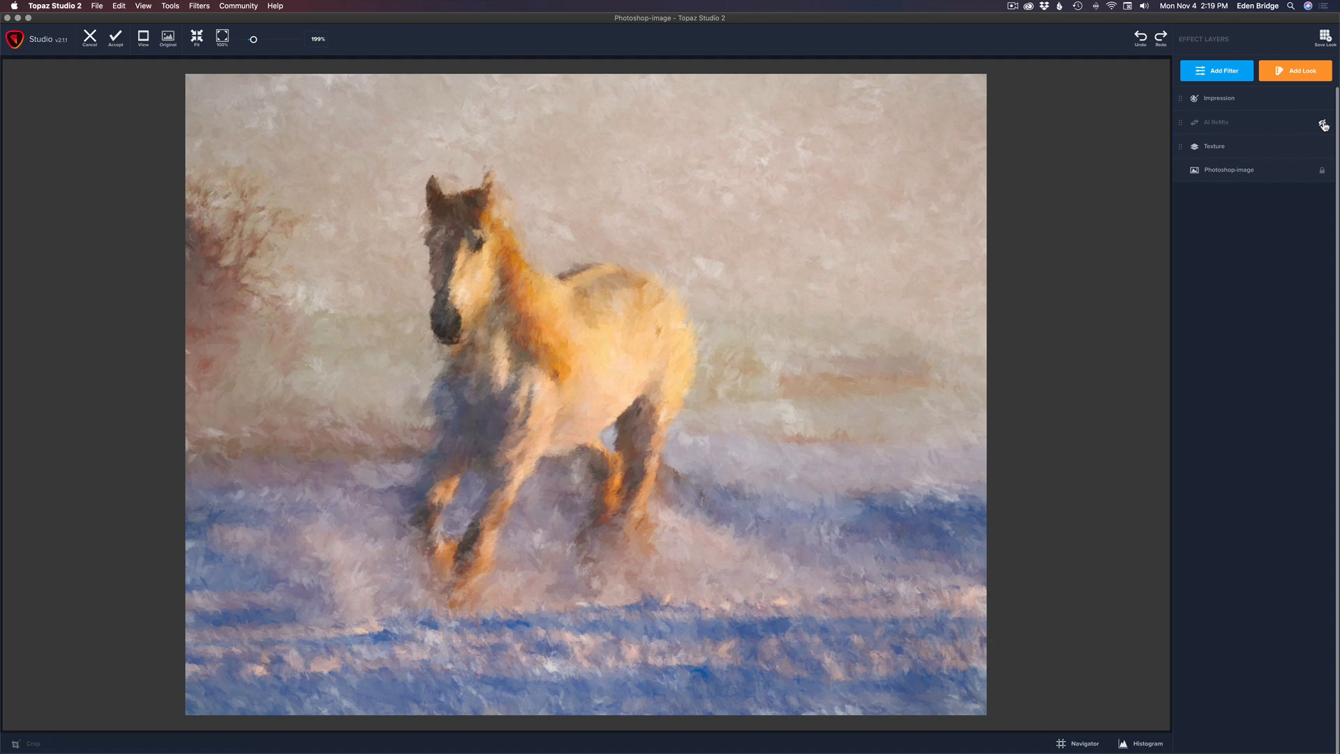
click(1324, 124)
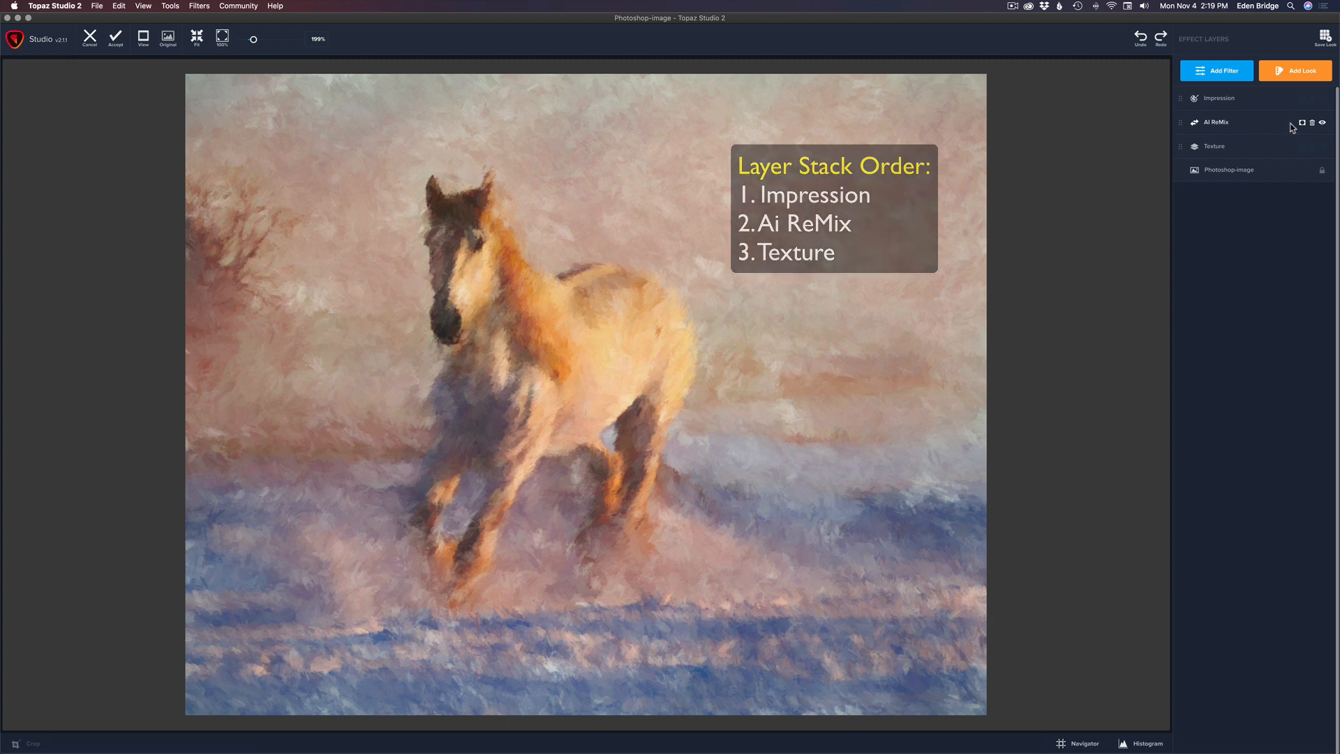
Accept the Topaz Studio 2 edits back into Photoshop and add a black layer mask to Background copy 2.
click(116, 38)
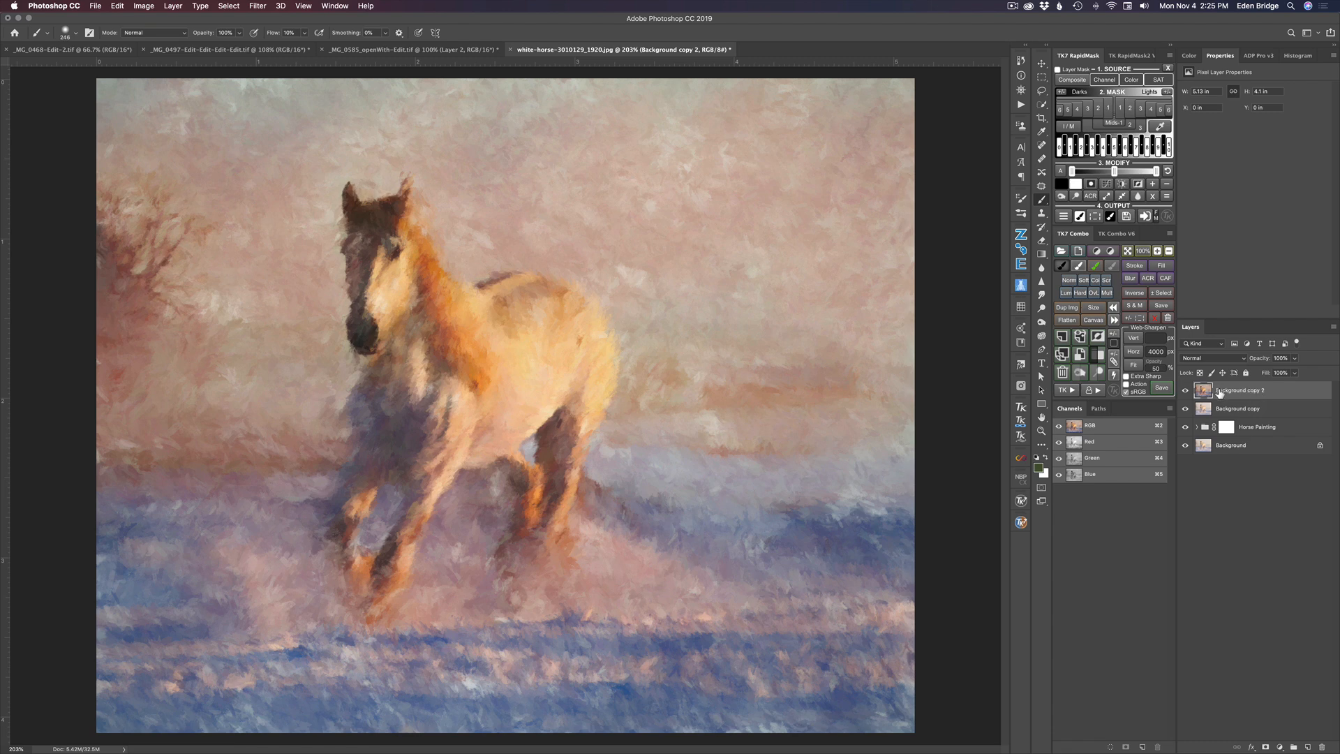
key(alt)
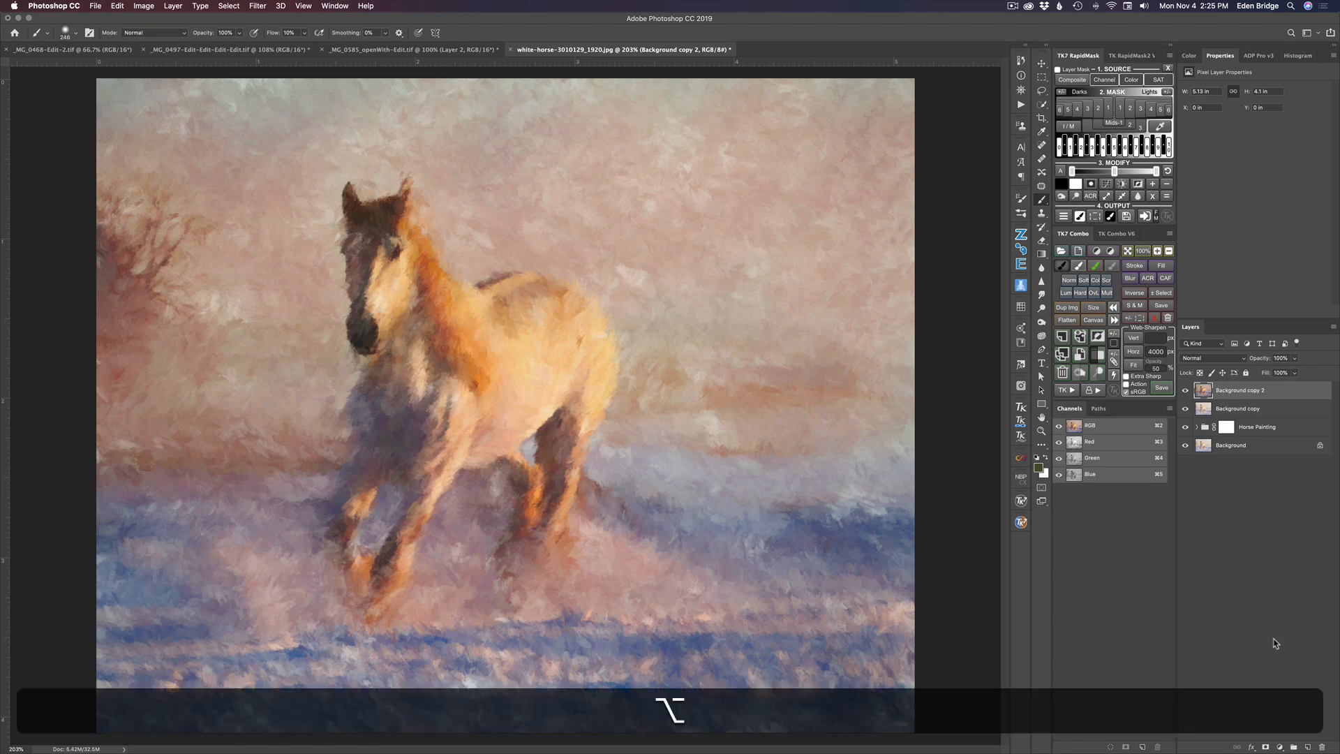
alt+click(1265, 747)
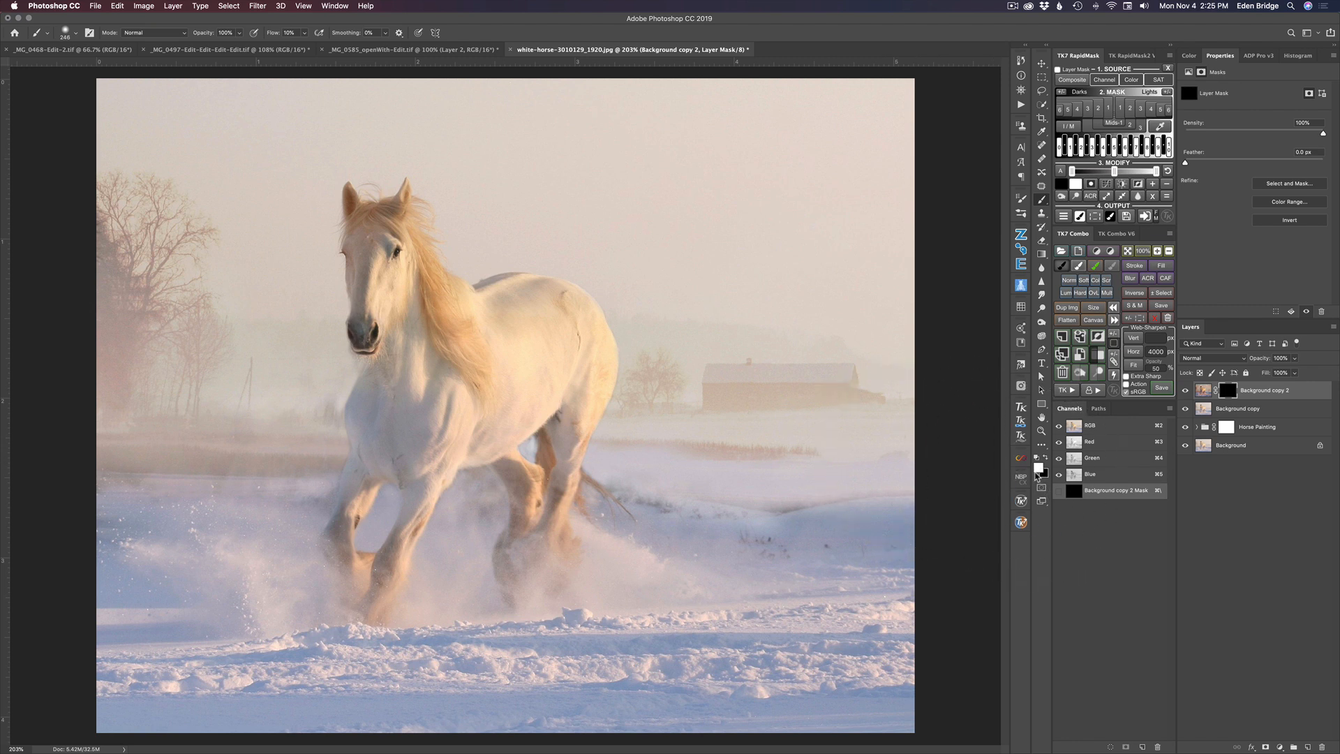
Brush white on the Background copy 2 mask to reveal the painterly version across the snow, sky, trees and lightly over the horse.
key(b)
key(x)
key(x)
key(x)
key(x)
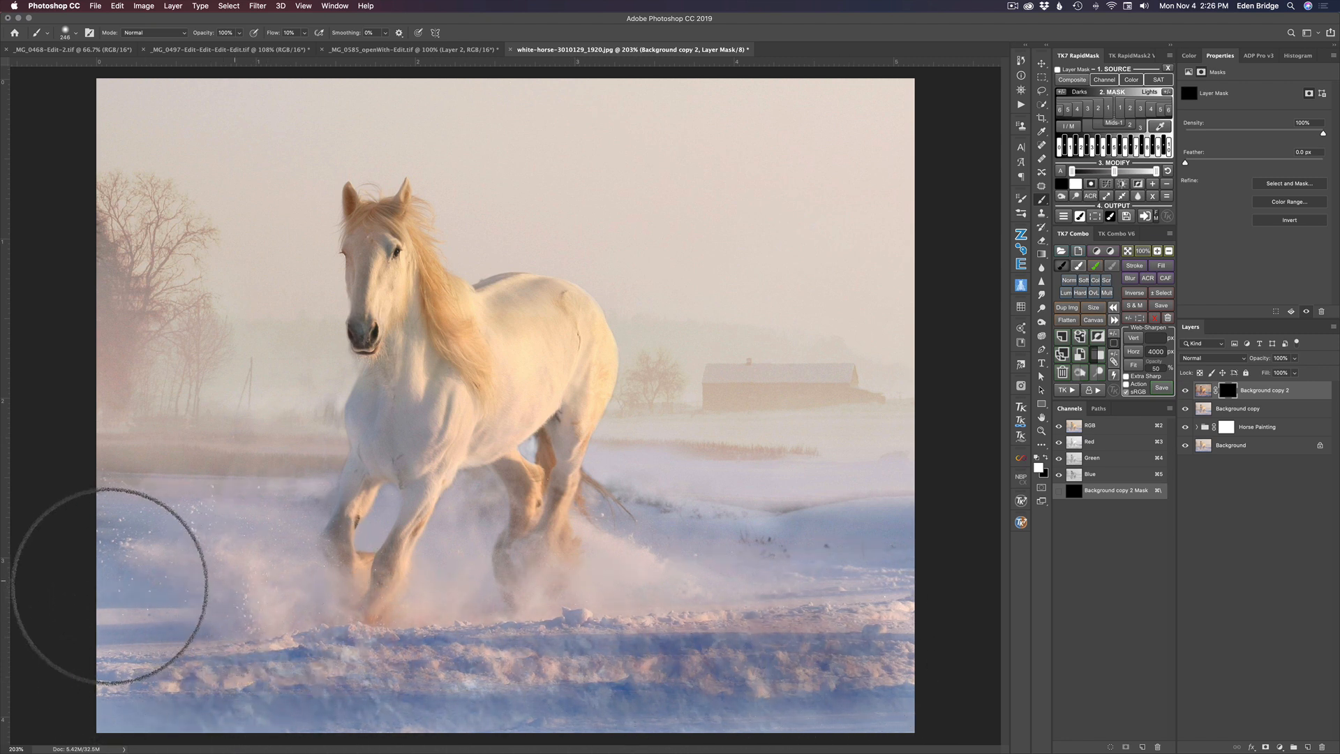
mouse_move(212, 507)
mouse_down()
mouse_move(251, 453)
mouse_move(178, 446)
mouse_move(254, 423)
mouse_move(146, 450)
mouse_move(218, 545)
mouse_move(163, 647)
mouse_move(187, 675)
mouse_move(88, 708)
mouse_move(305, 715)
mouse_move(650, 693)
mouse_move(846, 662)
mouse_move(670, 614)
mouse_move(742, 546)
mouse_move(683, 541)
mouse_move(721, 516)
mouse_move(704, 491)
mouse_move(727, 446)
mouse_move(693, 442)
mouse_move(804, 435)
mouse_move(754, 421)
mouse_move(788, 409)
mouse_move(878, 417)
mouse_move(704, 448)
mouse_move(867, 442)
mouse_move(660, 413)
mouse_move(854, 408)
mouse_move(632, 438)
mouse_move(811, 396)
mouse_move(630, 445)
mouse_move(838, 390)
mouse_move(689, 469)
mouse_move(769, 414)
mouse_move(745, 453)
mouse_move(833, 419)
mouse_move(679, 422)
mouse_move(660, 386)
mouse_move(672, 440)
mouse_move(723, 421)
mouse_move(690, 402)
mouse_move(634, 300)
mouse_move(662, 324)
mouse_move(618, 311)
mouse_move(584, 268)
mouse_move(709, 403)
mouse_move(692, 416)
mouse_move(685, 409)
mouse_move(804, 402)
mouse_move(749, 392)
mouse_move(879, 387)
mouse_move(773, 380)
mouse_move(884, 383)
mouse_move(780, 402)
mouse_move(704, 448)
mouse_move(634, 462)
mouse_move(783, 458)
mouse_move(820, 407)
mouse_move(700, 337)
mouse_move(794, 296)
mouse_move(696, 280)
mouse_move(778, 263)
mouse_move(764, 266)
mouse_move(861, 313)
mouse_move(859, 105)
mouse_move(844, 65)
mouse_move(722, 106)
mouse_move(796, 149)
mouse_move(664, 155)
mouse_move(517, 200)
mouse_move(662, 214)
mouse_move(554, 165)
mouse_move(533, 186)
mouse_move(488, 161)
mouse_move(536, 125)
mouse_move(622, 135)
mouse_move(559, 123)
mouse_move(556, 148)
mouse_move(491, 186)
mouse_move(485, 224)
mouse_move(396, 91)
mouse_move(330, 138)
mouse_move(299, 105)
mouse_move(258, 170)
mouse_move(178, 119)
mouse_move(174, 186)
mouse_move(216, 159)
mouse_move(261, 207)
mouse_move(138, 160)
mouse_move(125, 75)
mouse_move(84, 144)
mouse_move(173, 240)
mouse_move(192, 385)
mouse_move(276, 266)
mouse_move(249, 233)
mouse_move(281, 251)
mouse_move(355, 166)
mouse_move(590, 144)
mouse_move(514, 195)
mouse_move(595, 233)
mouse_move(671, 321)
mouse_move(584, 324)
mouse_move(529, 502)
mouse_move(353, 589)
mouse_move(245, 583)
mouse_move(236, 467)
mouse_move(81, 515)
mouse_move(162, 568)
mouse_move(145, 707)
mouse_move(269, 598)
mouse_move(613, 605)
mouse_move(785, 556)
mouse_move(784, 479)
mouse_move(919, 470)
mouse_move(877, 509)
mouse_move(958, 580)
mouse_move(662, 613)
mouse_move(637, 554)
mouse_move(712, 610)
mouse_move(346, 617)
mouse_move(144, 509)
mouse_move(275, 562)
mouse_move(859, 488)
mouse_move(799, 430)
mouse_up()
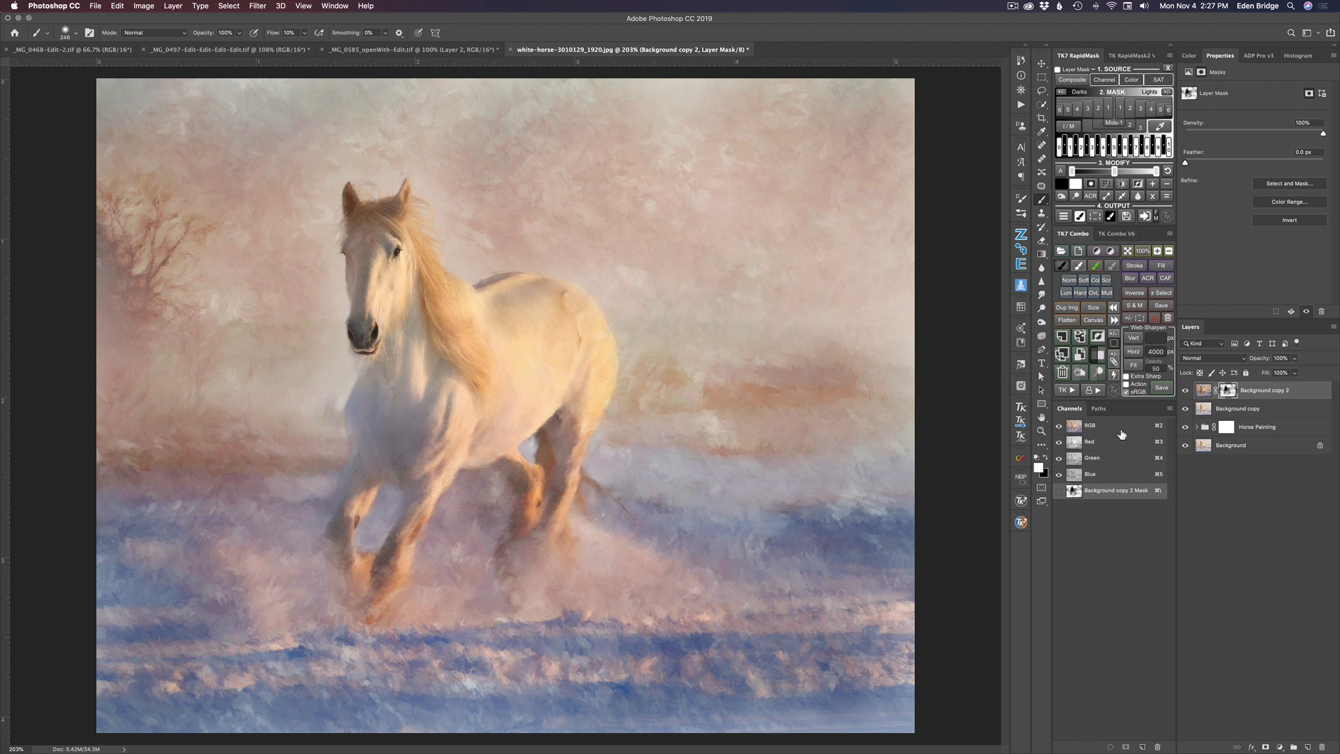
Brush black on the mask with a smaller brush at 6% flow to bring back the original barn behind the horse.
key(x)
key(bracketleft)
key(bracketleft)
key(bracketleft)
key(bracketleft)
key(bracketleft)
key(bracketleft)
key(shift)
mouse_move(706, 400)
mouse_down()
mouse_move(847, 381)
mouse_move(694, 401)
mouse_move(656, 384)
mouse_move(665, 397)
mouse_move(847, 381)
mouse_move(855, 368)
mouse_move(739, 369)
mouse_move(735, 356)
mouse_move(735, 377)
mouse_move(871, 384)
mouse_move(648, 436)
mouse_move(881, 417)
mouse_move(620, 456)
mouse_move(810, 456)
mouse_move(650, 480)
mouse_move(919, 438)
mouse_move(724, 437)
mouse_move(866, 390)
mouse_move(763, 366)
mouse_move(880, 350)
mouse_move(736, 369)
mouse_move(612, 407)
mouse_move(762, 433)
mouse_move(741, 449)
mouse_move(917, 461)
mouse_move(874, 449)
mouse_move(859, 423)
mouse_move(872, 391)
mouse_move(862, 355)
mouse_move(670, 366)
mouse_move(691, 364)
mouse_move(742, 450)
mouse_move(790, 425)
mouse_move(803, 468)
mouse_up()
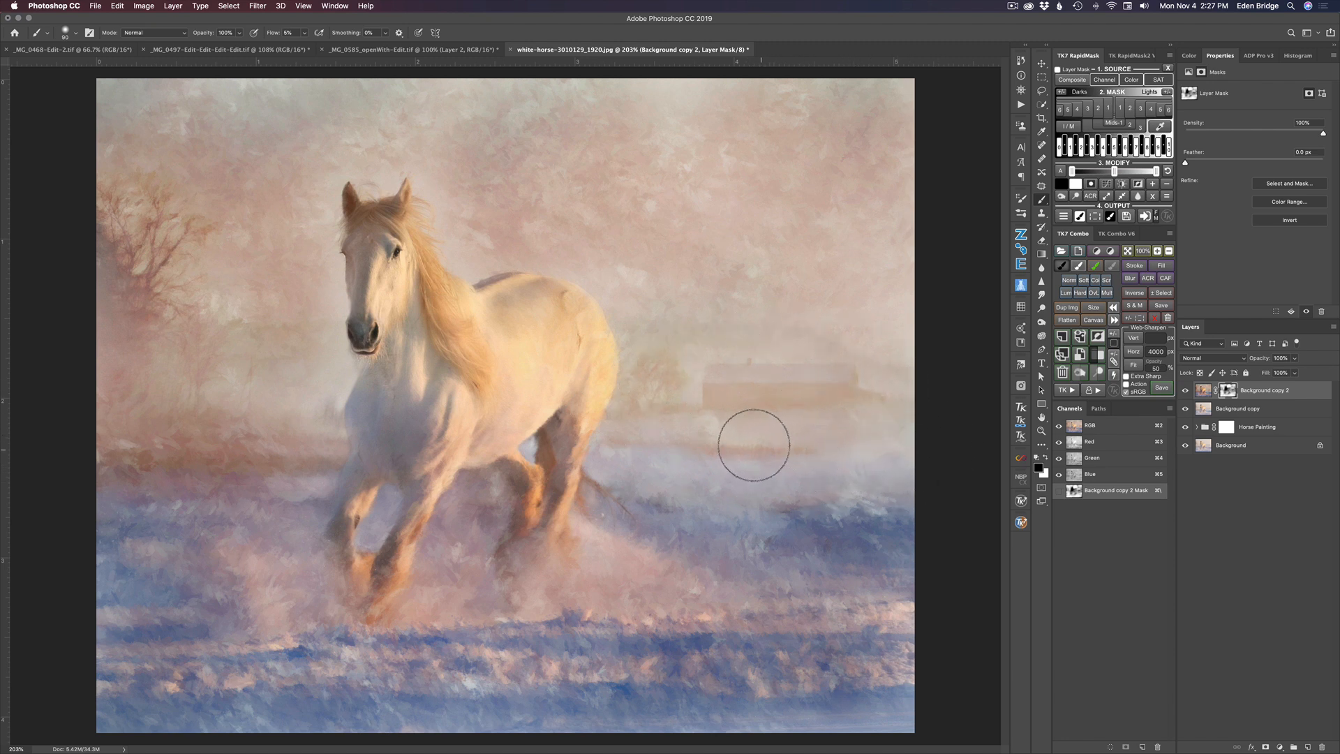
Brush white on the mask to restore some painterly effect over the barn and the horse's chest.
key(x)
mouse_move(752, 355)
mouse_down()
mouse_move(798, 353)
mouse_move(688, 363)
mouse_move(924, 353)
mouse_move(893, 367)
mouse_move(887, 399)
mouse_move(668, 396)
mouse_move(694, 378)
mouse_move(682, 436)
mouse_move(767, 436)
mouse_move(655, 437)
mouse_move(889, 431)
mouse_move(866, 371)
mouse_move(932, 379)
mouse_move(939, 392)
mouse_move(876, 362)
mouse_move(725, 354)
mouse_move(854, 333)
mouse_up()
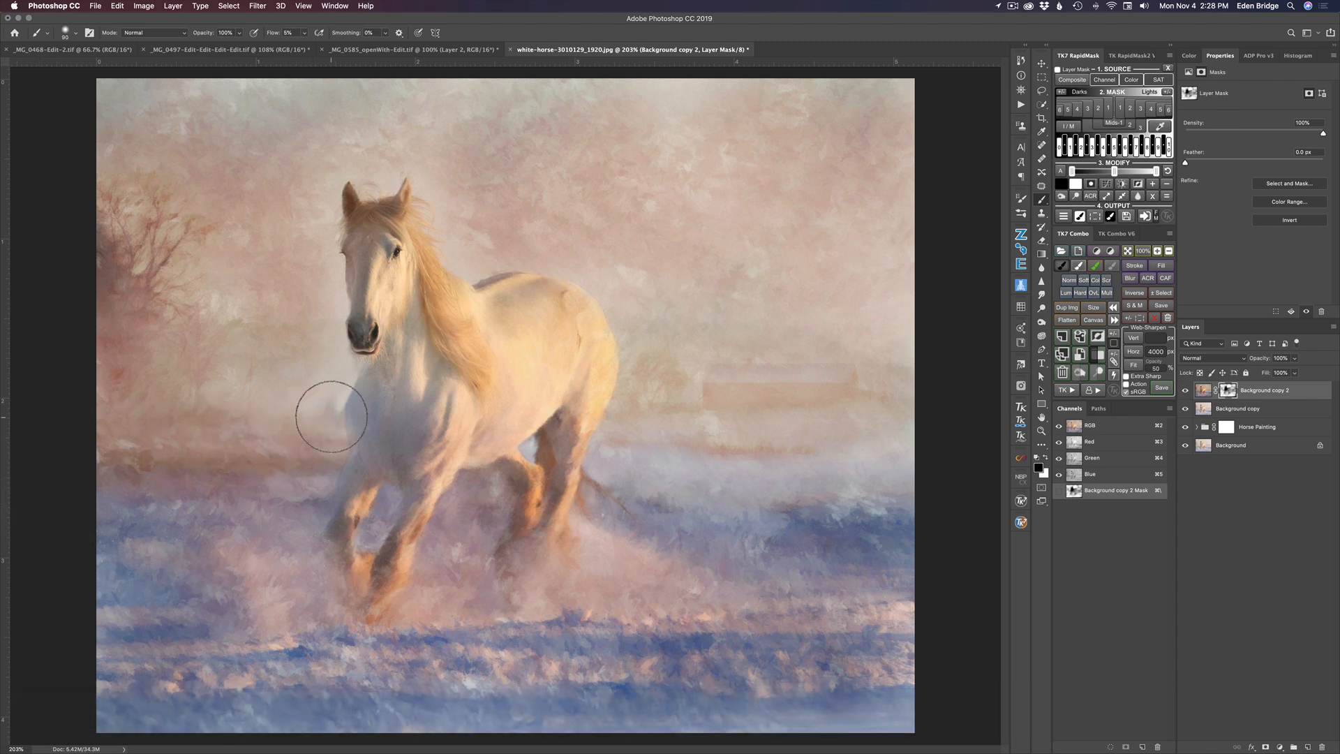
mouse_move(450, 449)
mouse_down()
mouse_move(509, 434)
mouse_move(488, 428)
mouse_up()
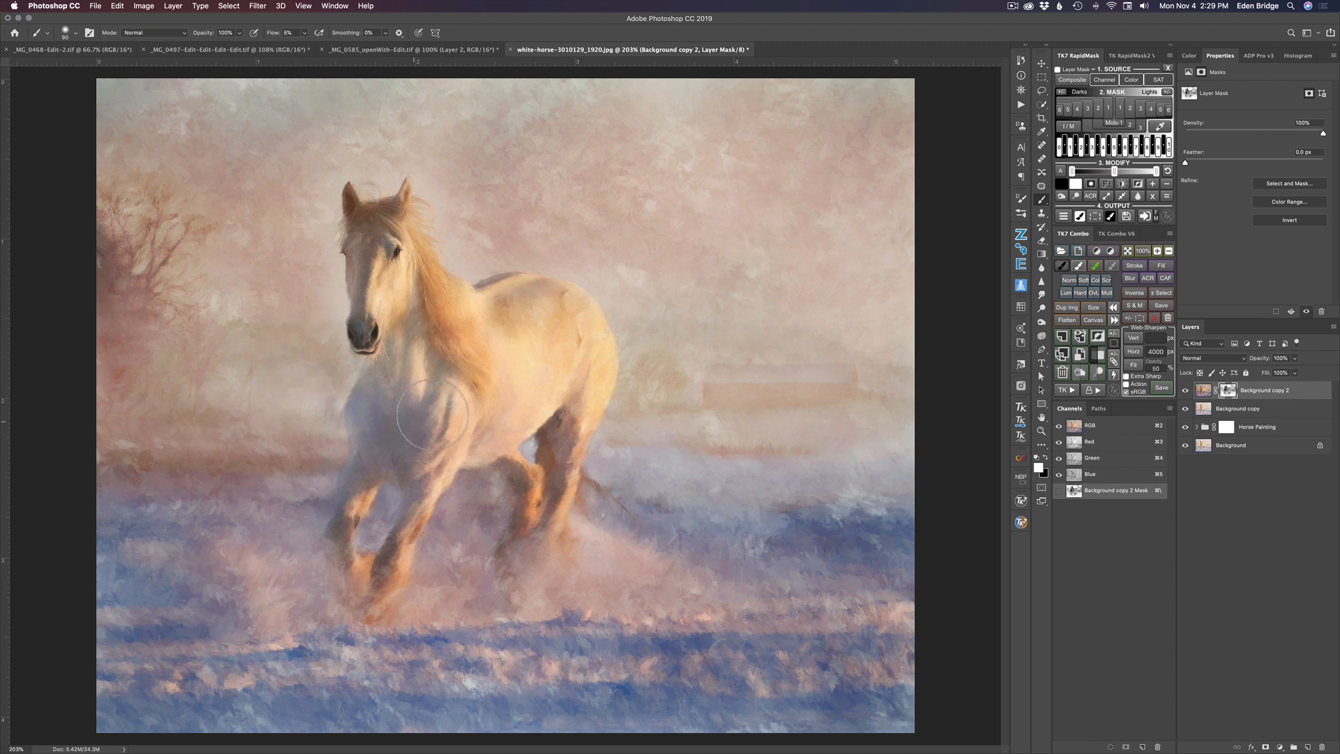
Refine the Background copy 2 mask around the horse's head, neck and chest, alternating black and white brush strokes and reducing the brush size.
key(x)
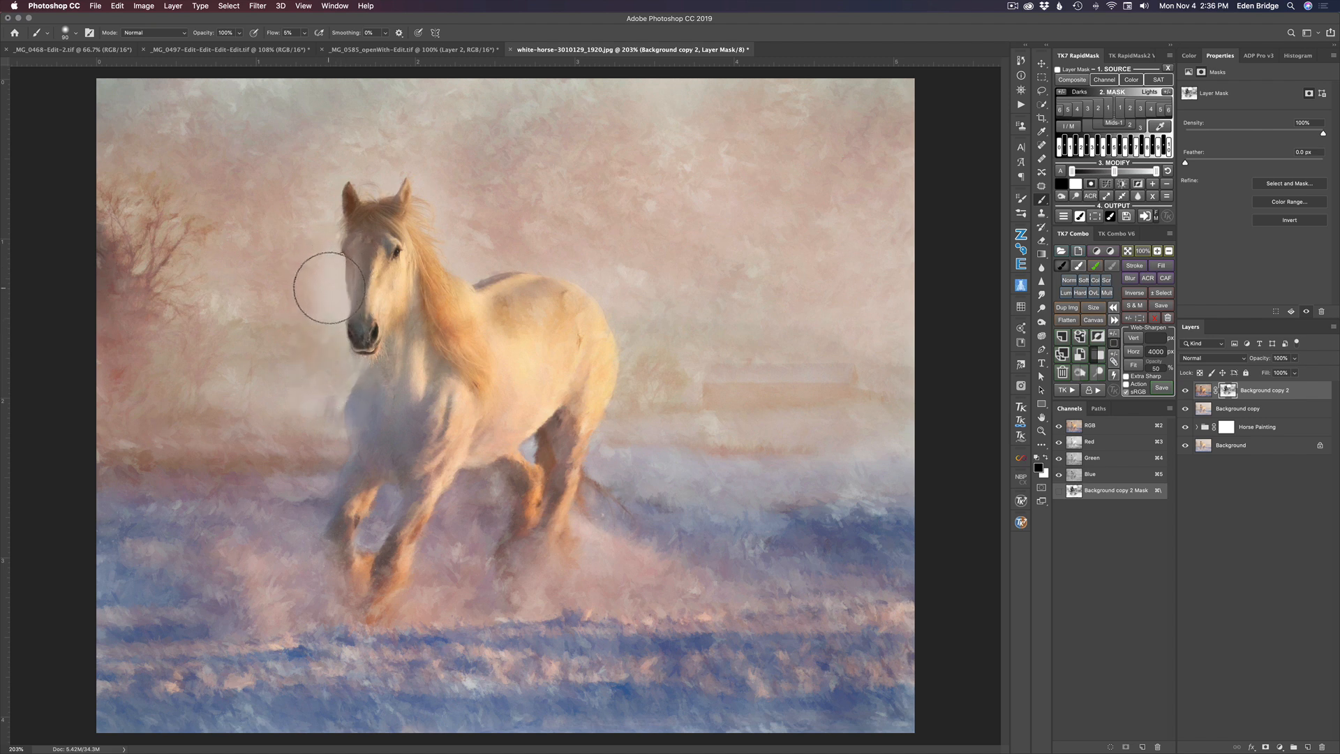
key(x)
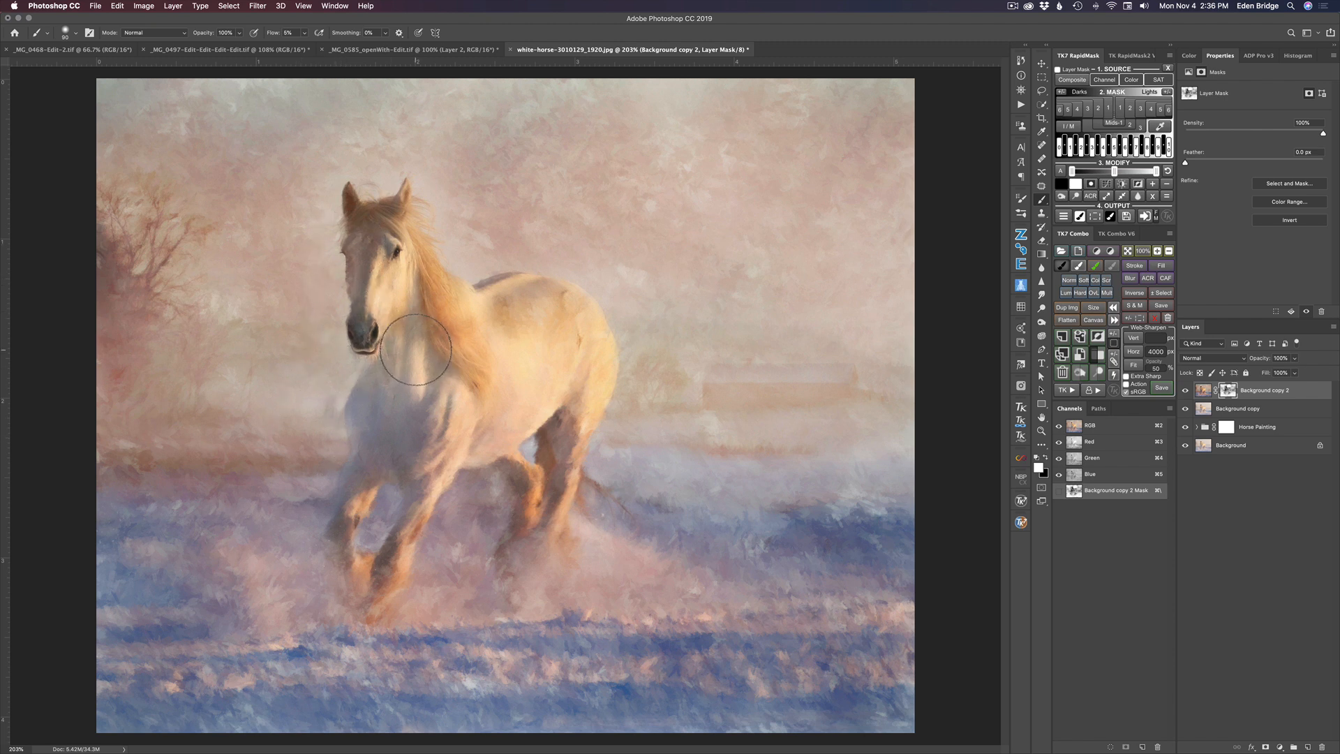
key(x)
key(bracketleft)
key(bracketleft)
key(bracketleft)
key(bracketleft)
Stamp all visible layers into a new layer above Background copy 2 and open it in the Topaz Studio 2 filter.
key(super+2)
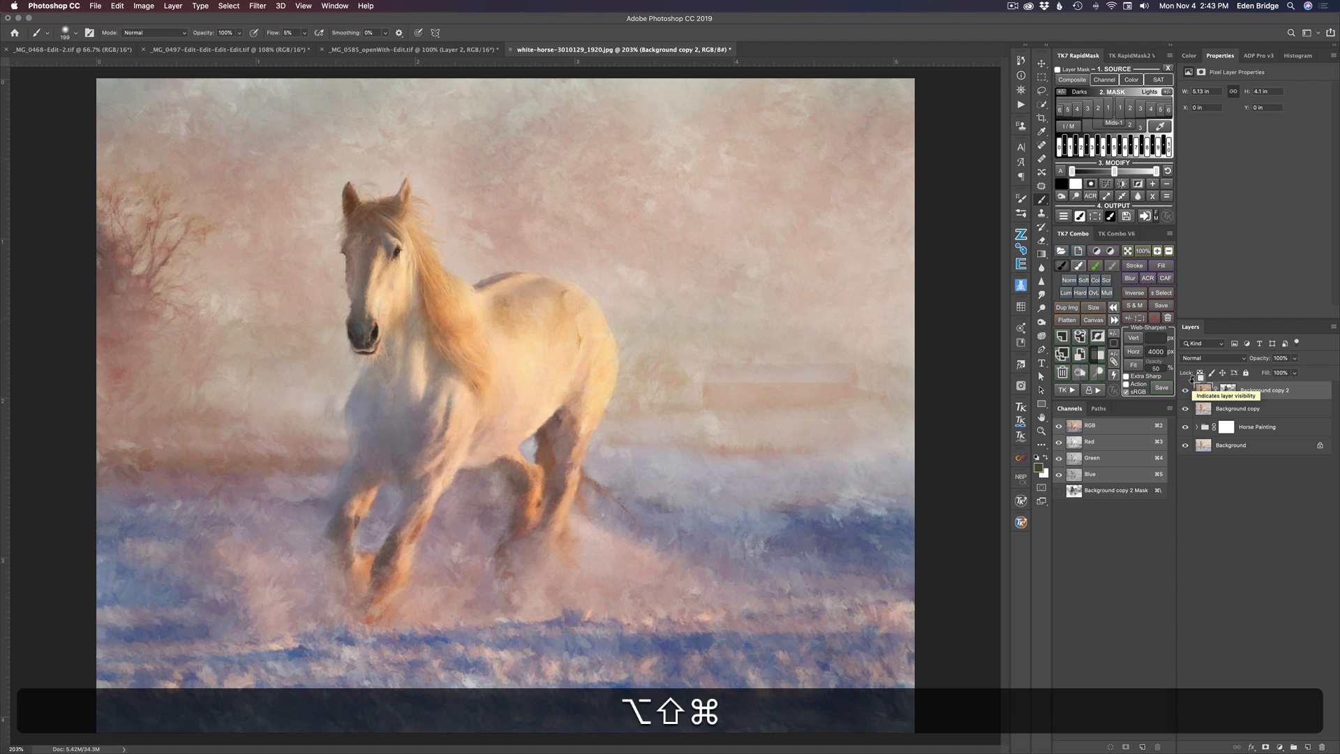
key(alt+shift+super+e)
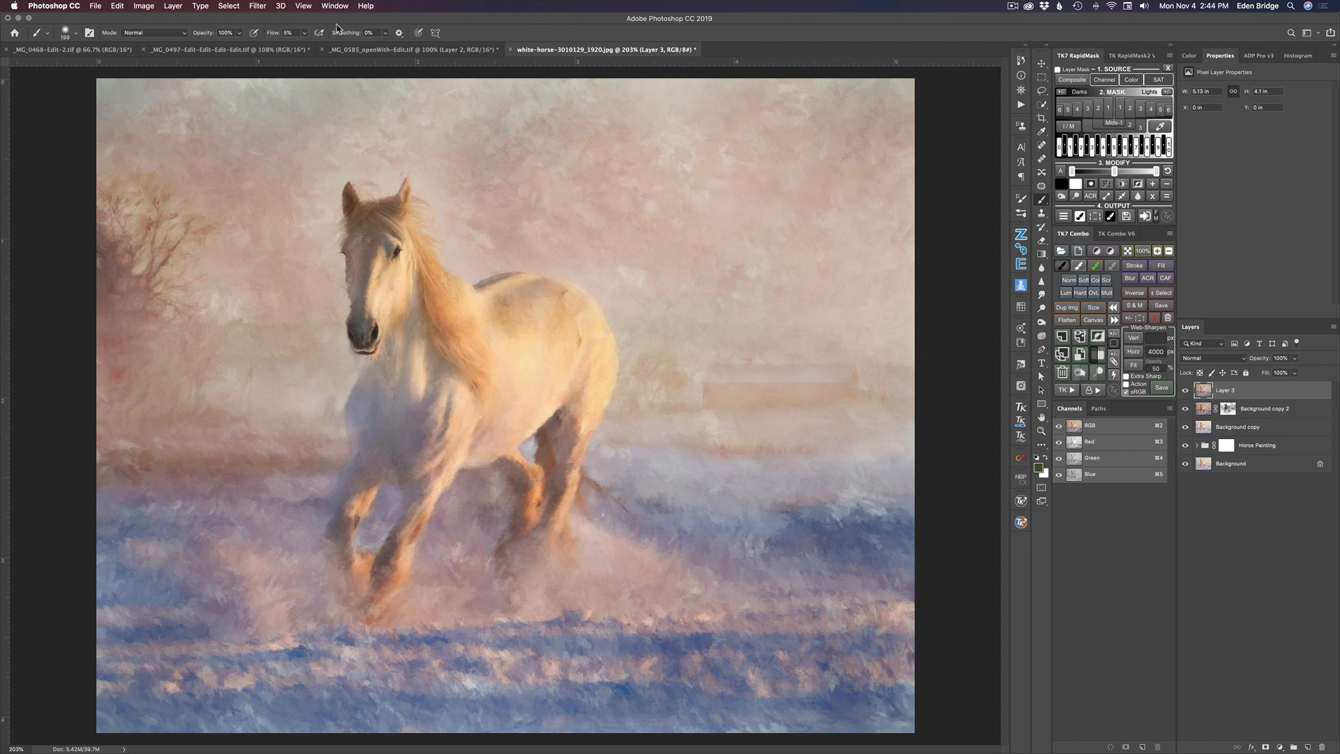
click(259, 6)
mouse_move(326, 311)
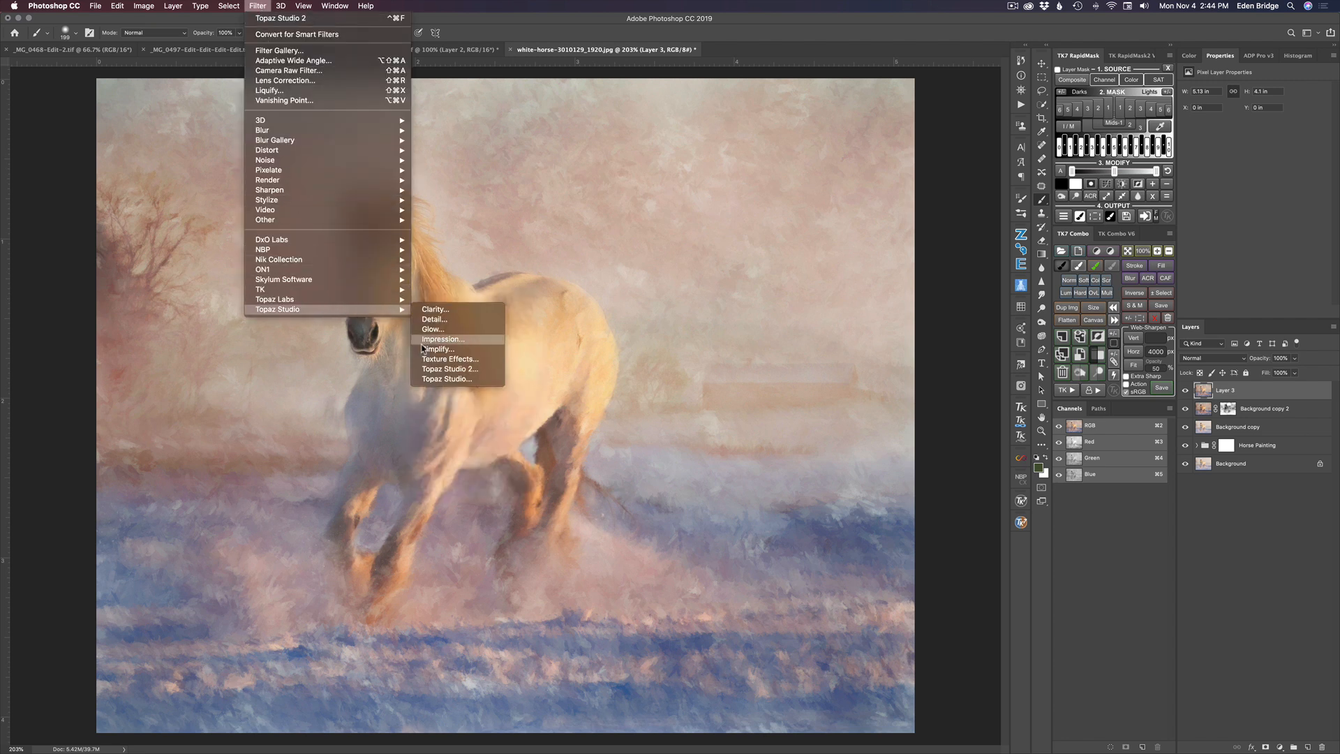
click(447, 370)
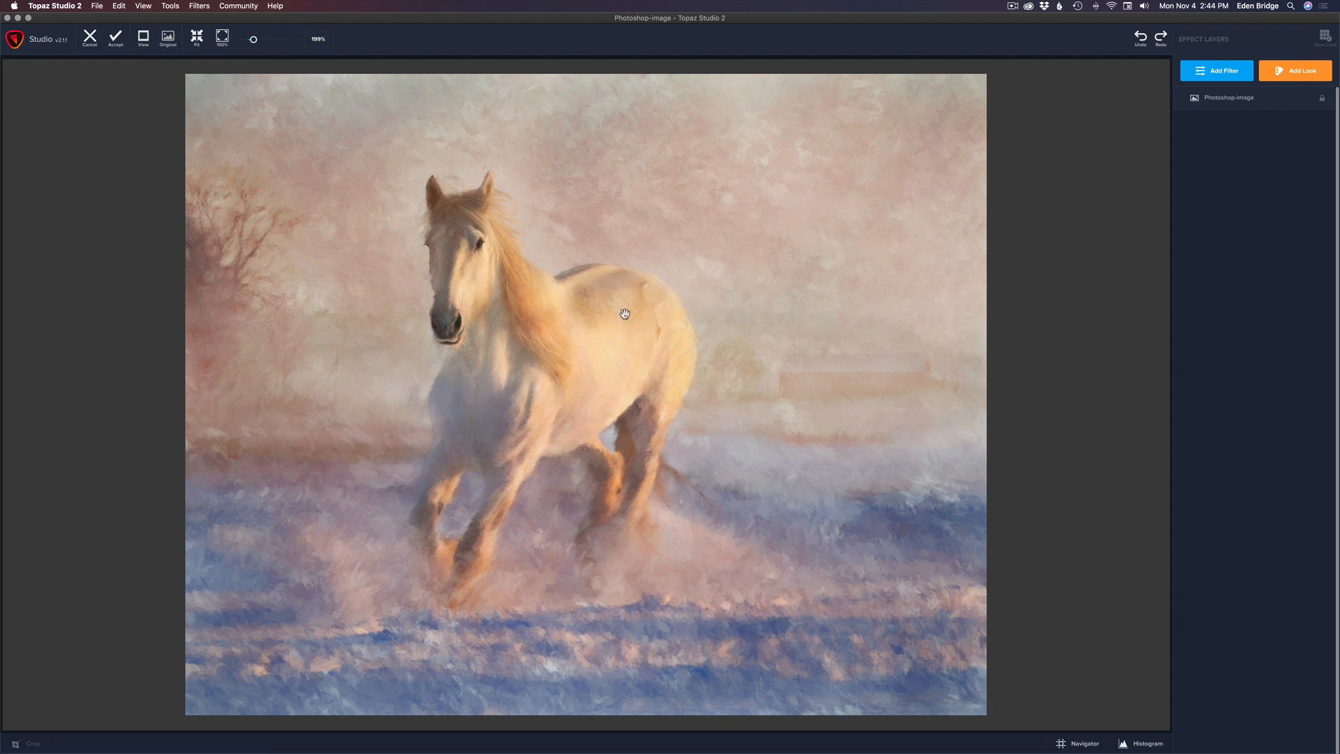
Add a Precision Contrast filter with Micro at 0.59, Low at 0.21 and Medium at 0.01, and raise High contrast slightly.
click(1226, 72)
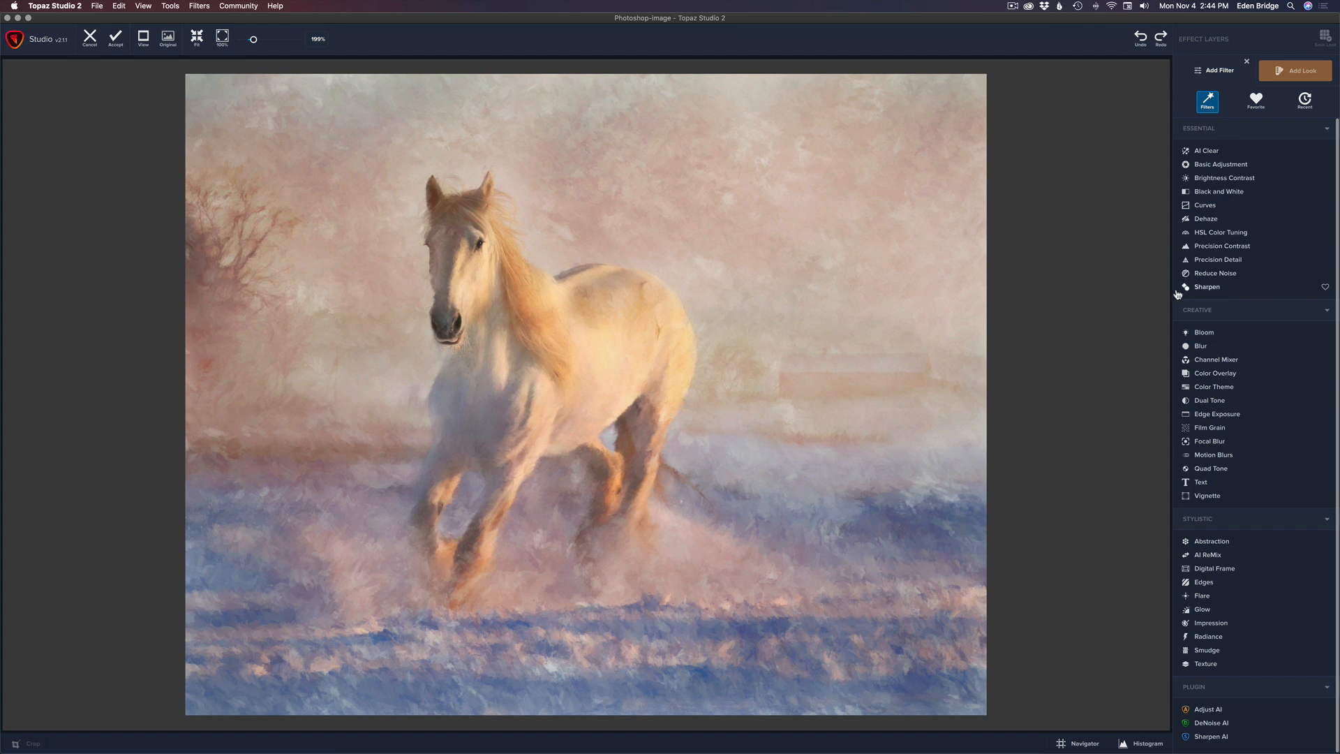
click(1228, 248)
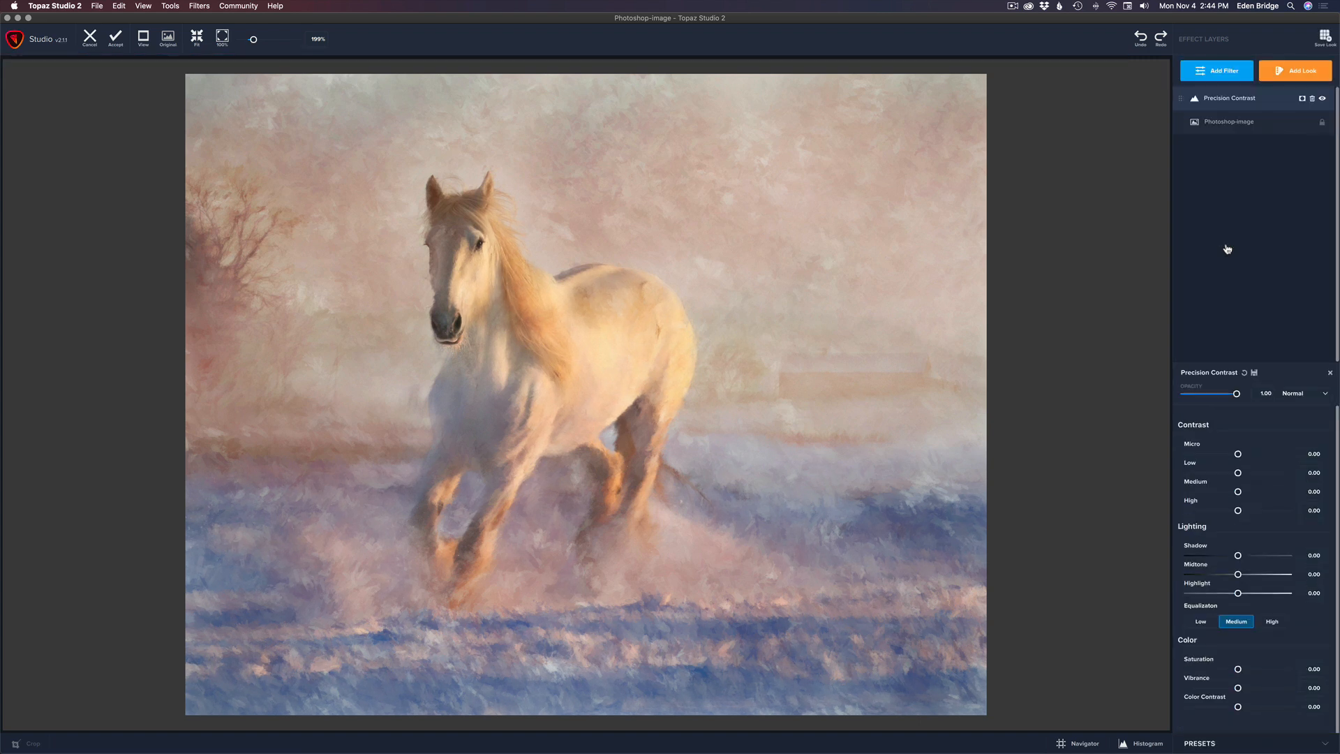
drag(1240, 455, 1262, 457)
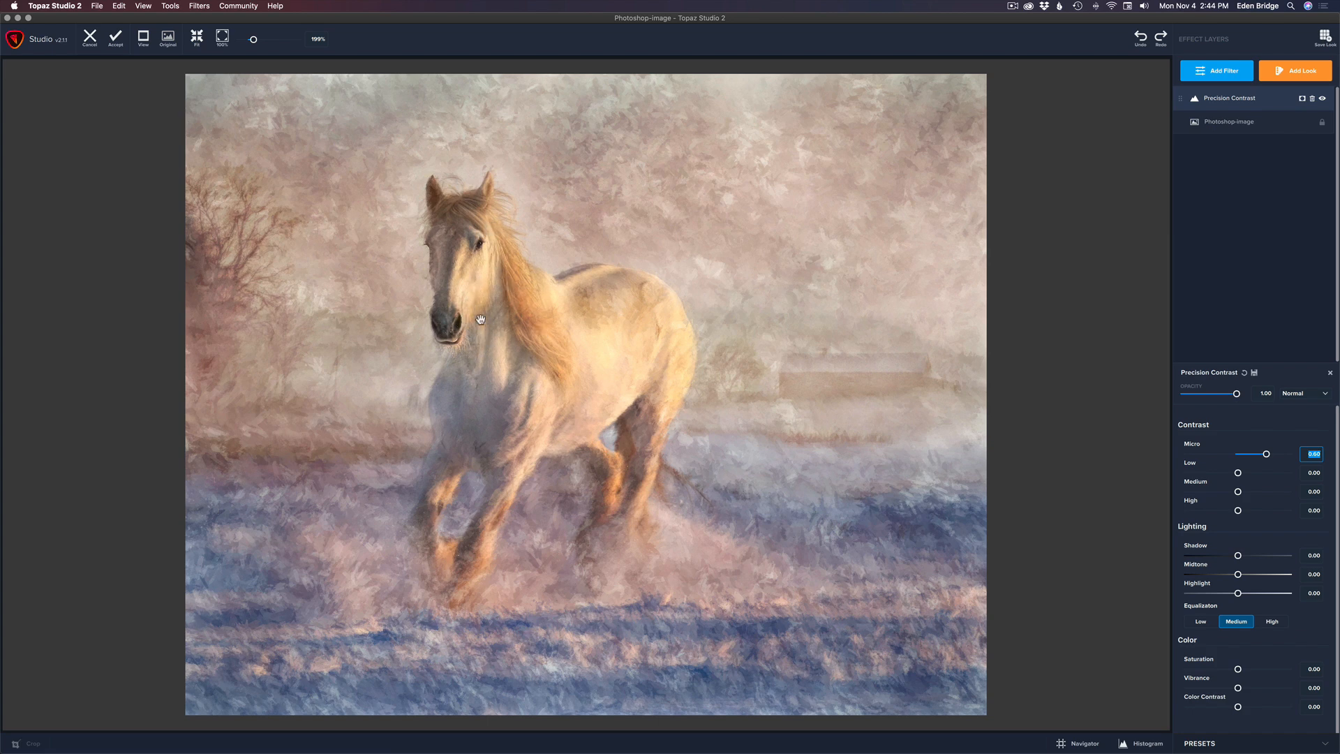
drag(1266, 458, 1248, 476)
mouse_move(1239, 493)
mouse_down()
mouse_move(1257, 494)
mouse_move(1238, 494)
mouse_move(1254, 515)
mouse_up()
drag(1257, 513, 1255, 514)
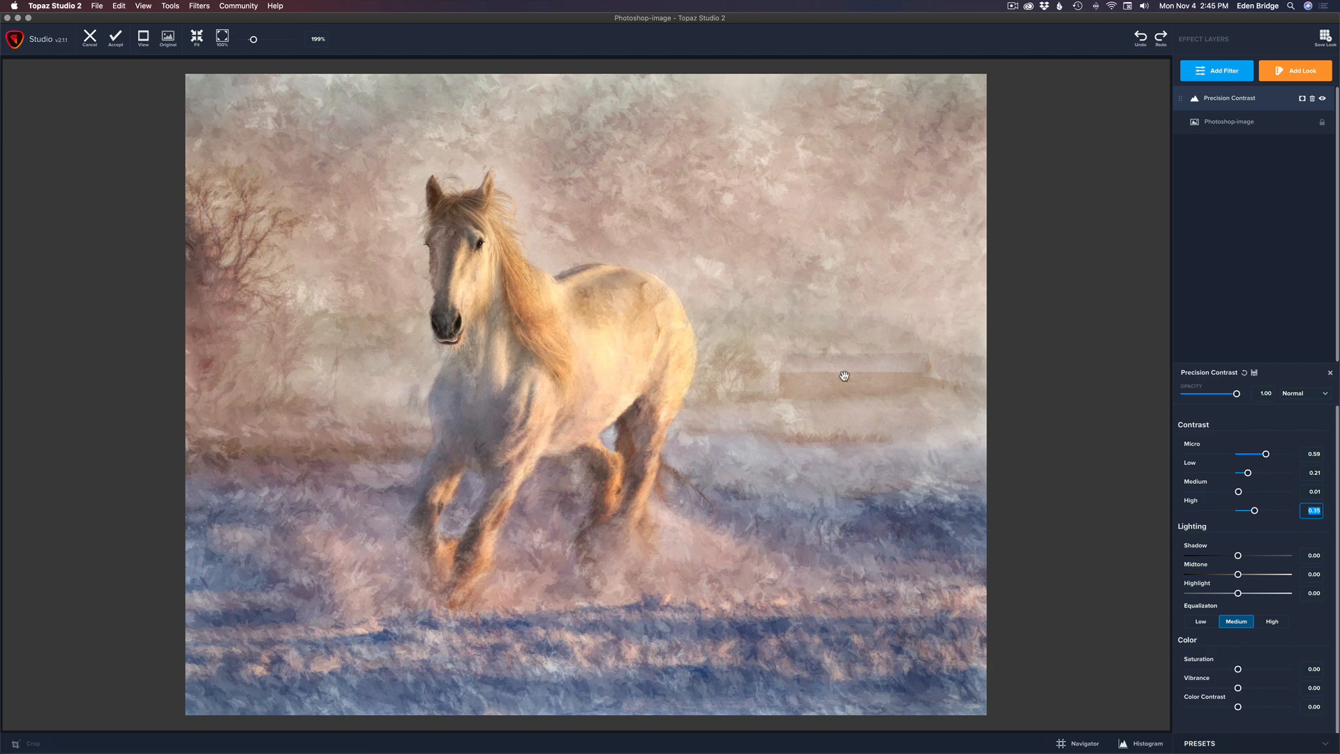
Compare against the original, then accept the edits back into Photoshop and add a black layer mask to Layer 3.
click(1079, 301)
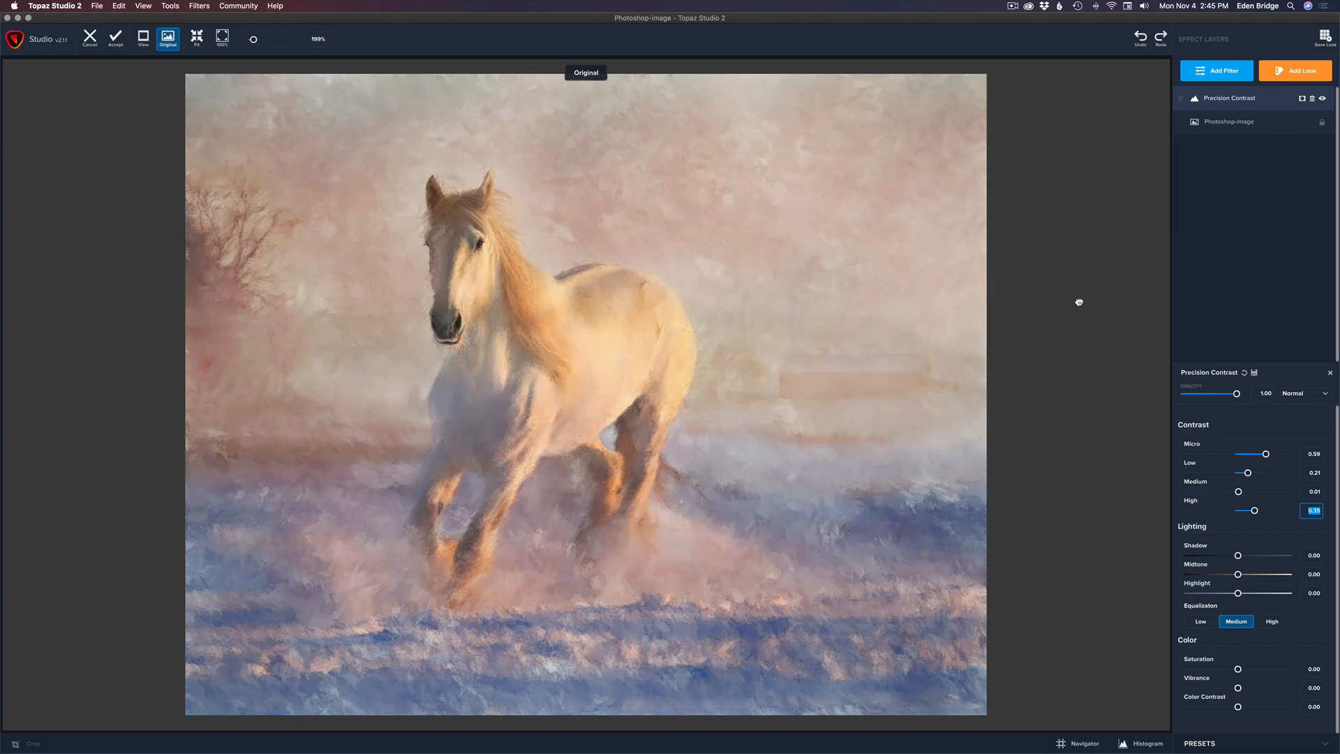
click(1079, 301)
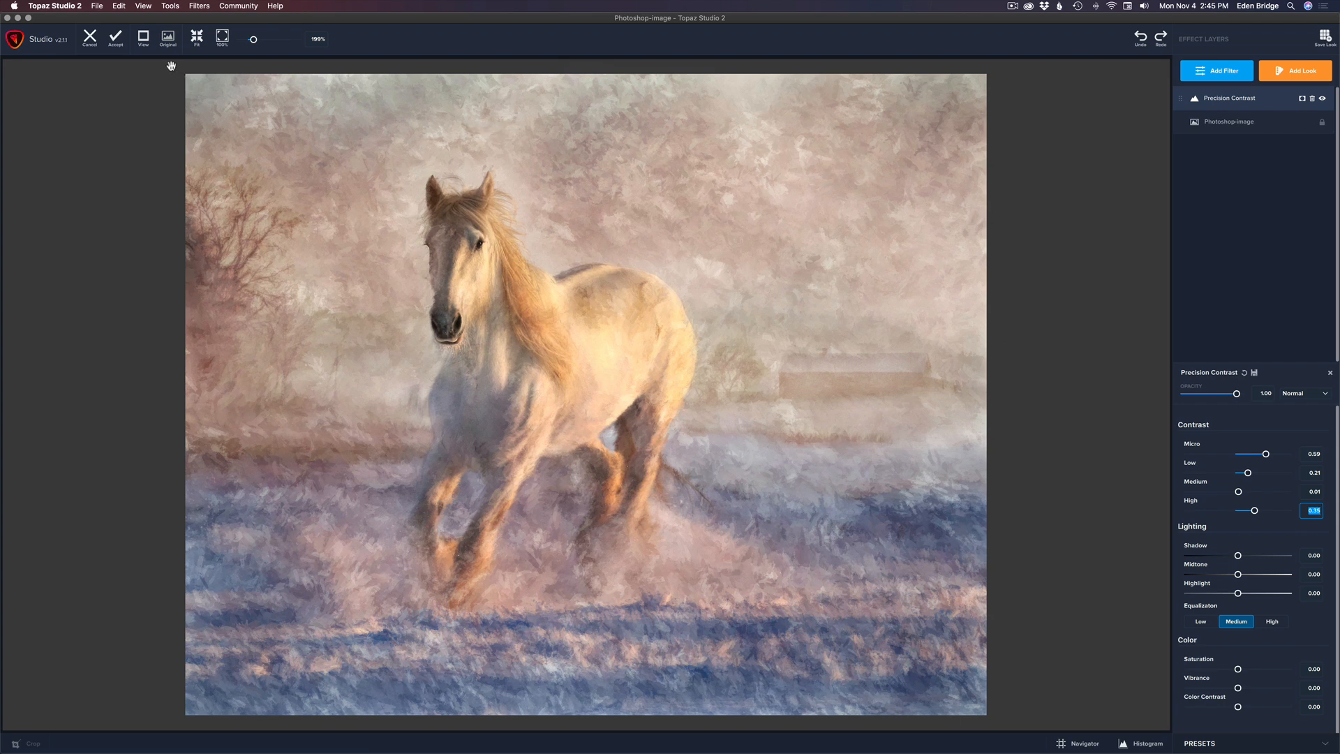
click(116, 40)
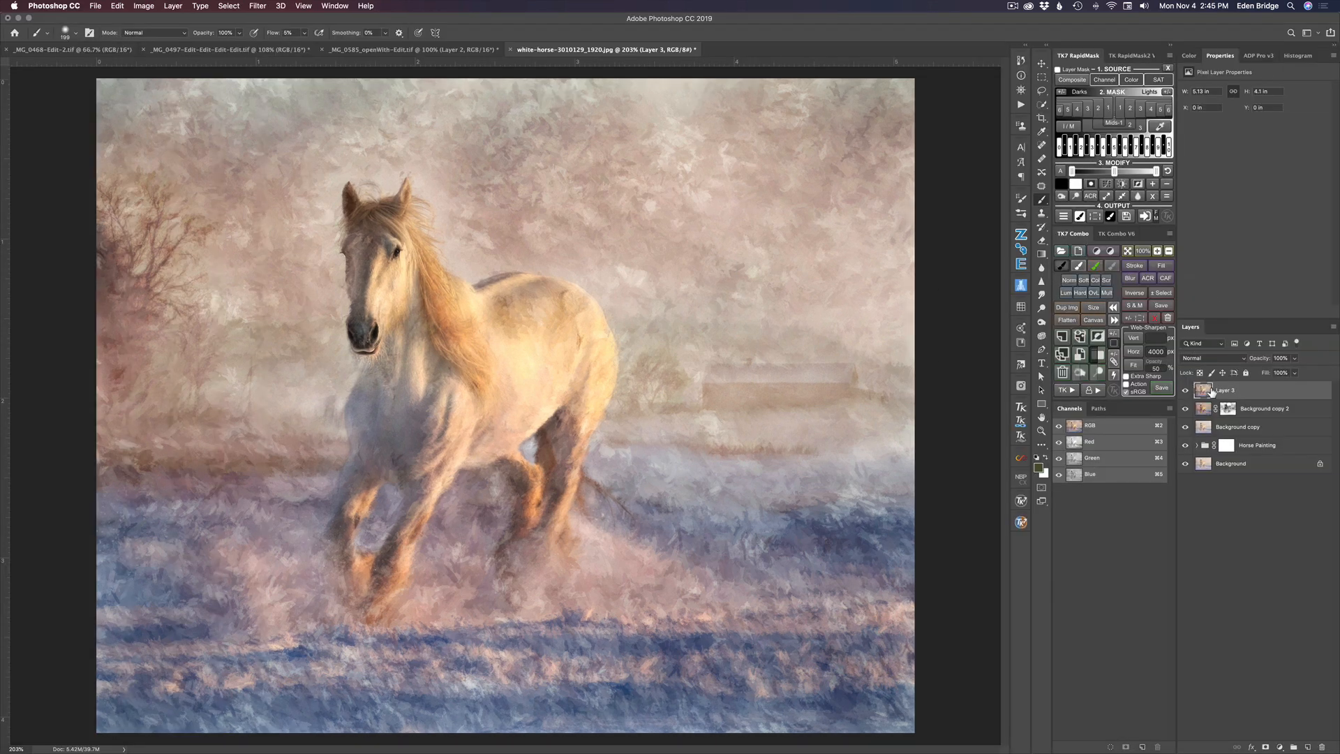
alt+click(1266, 748)
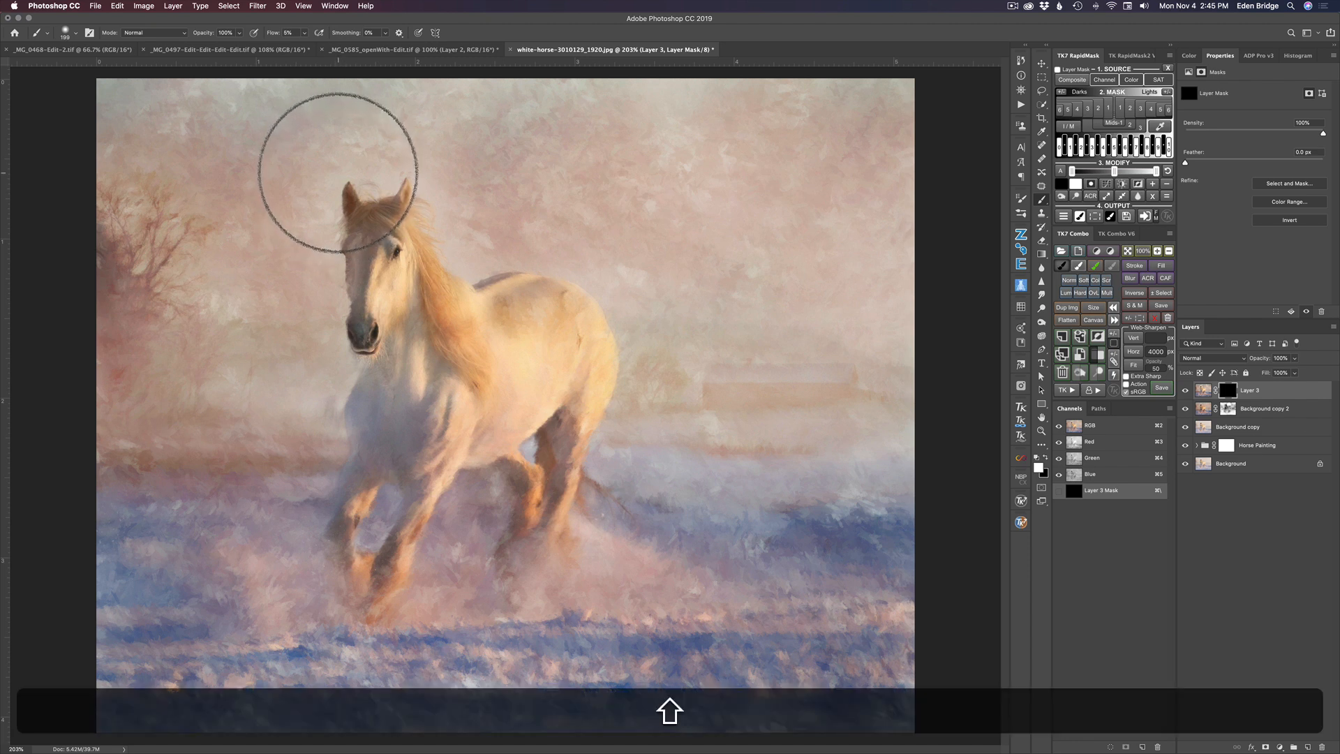
Brush white on the Layer 3 mask at 30% flow with a much smaller brush to reveal contrast on the horse and background details.
key(shift+3)
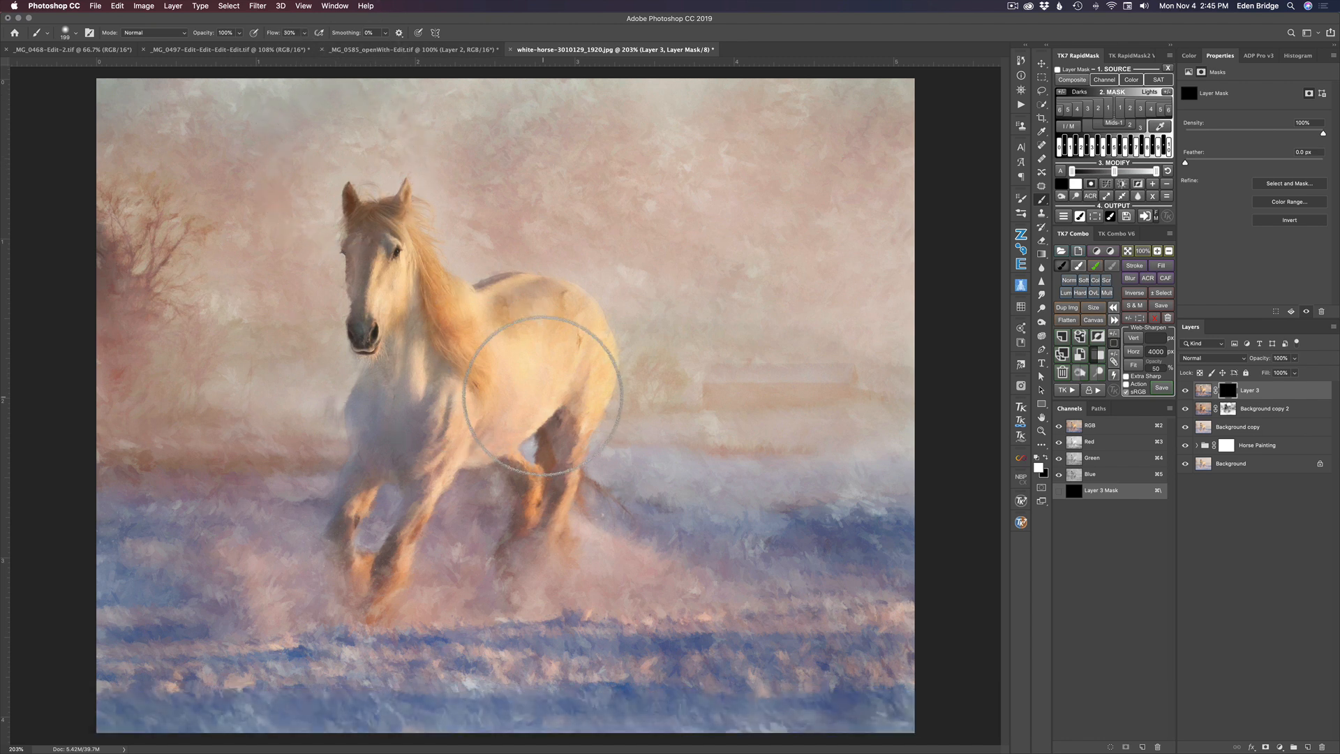
key(bracketleft)
key(bracketleft)
key(bracketleft)
key(bracketleft)
key(bracketleft)
key(bracketleft)
key(bracketleft)
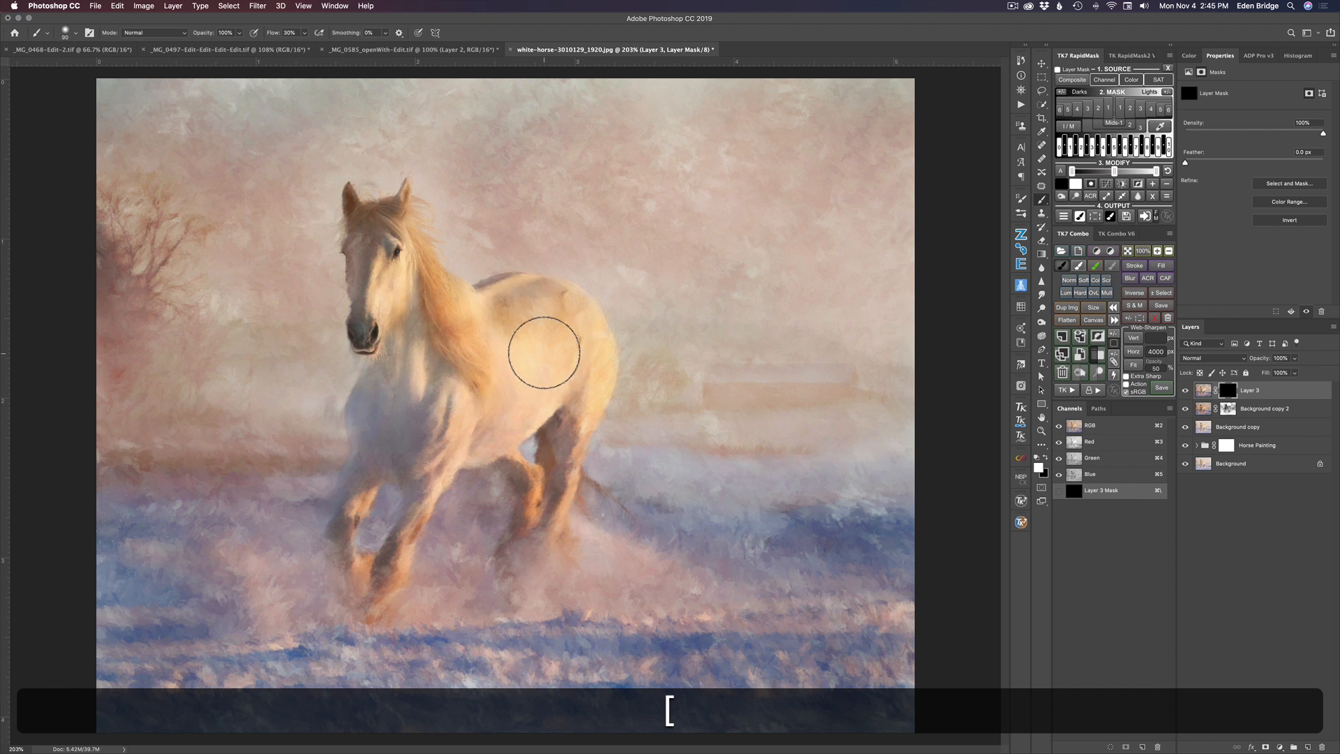
key(bracketleft)
key(bracketleft)
key(bracketleft)
key(bracketleft)
key(bracketleft)
key(bracketleft)
key(bracketleft)
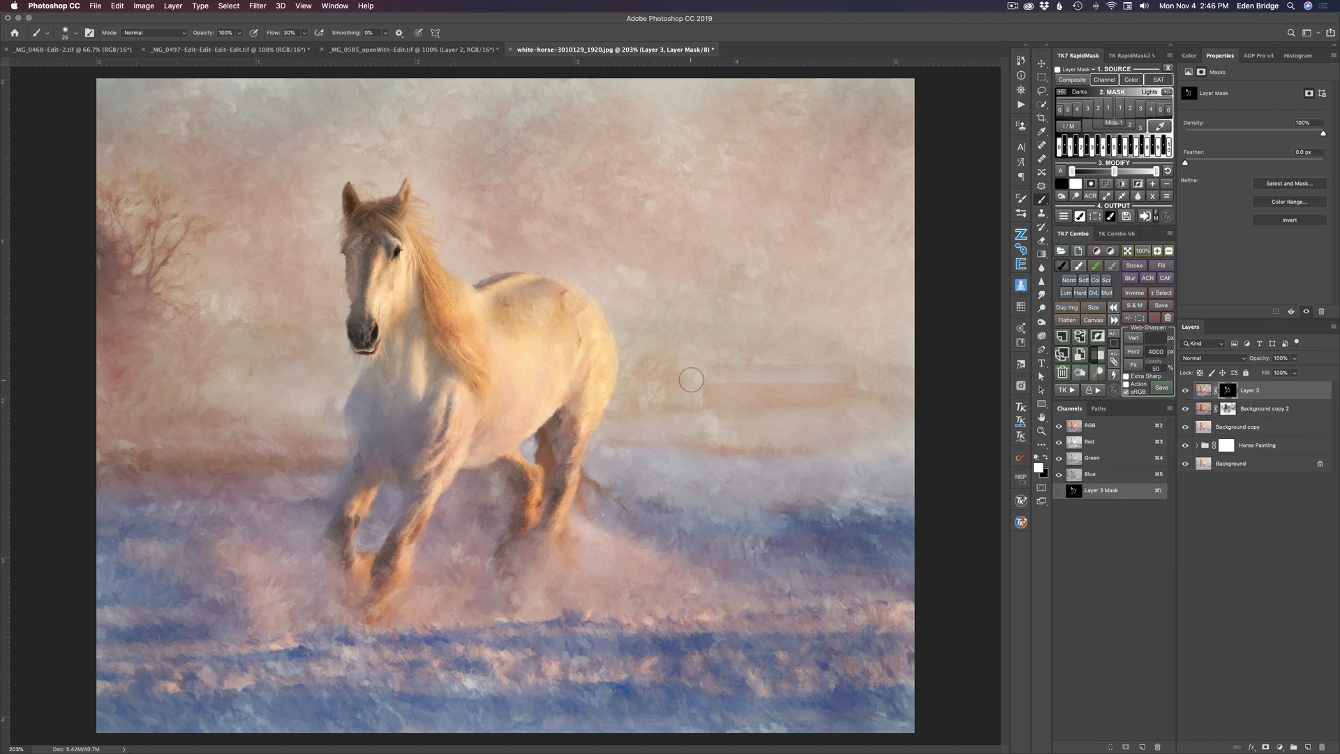
Brush black on the Layer 3 mask at 20% flow along the barn roof to soften its contrast.
key(shift+2)
key(x)
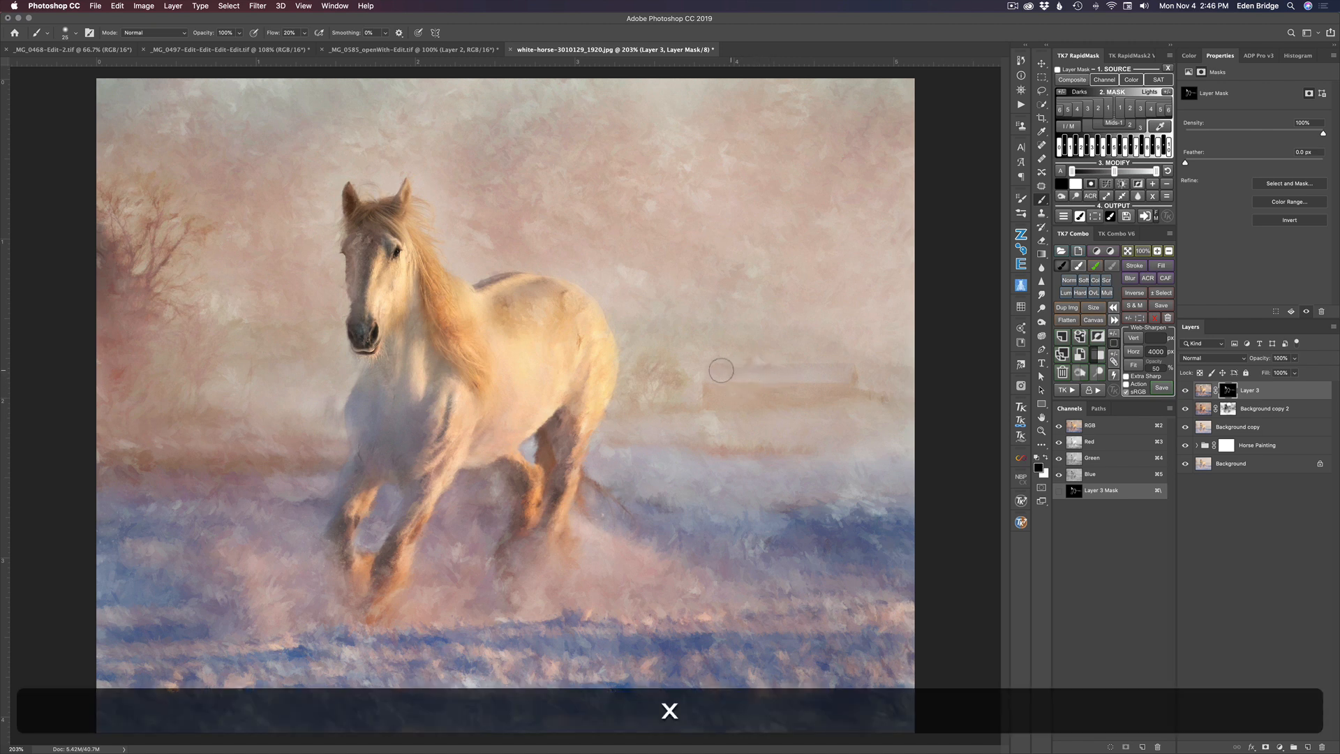
mouse_move(731, 368)
mouse_down()
mouse_move(844, 371)
mouse_move(735, 371)
mouse_move(783, 368)
mouse_up()
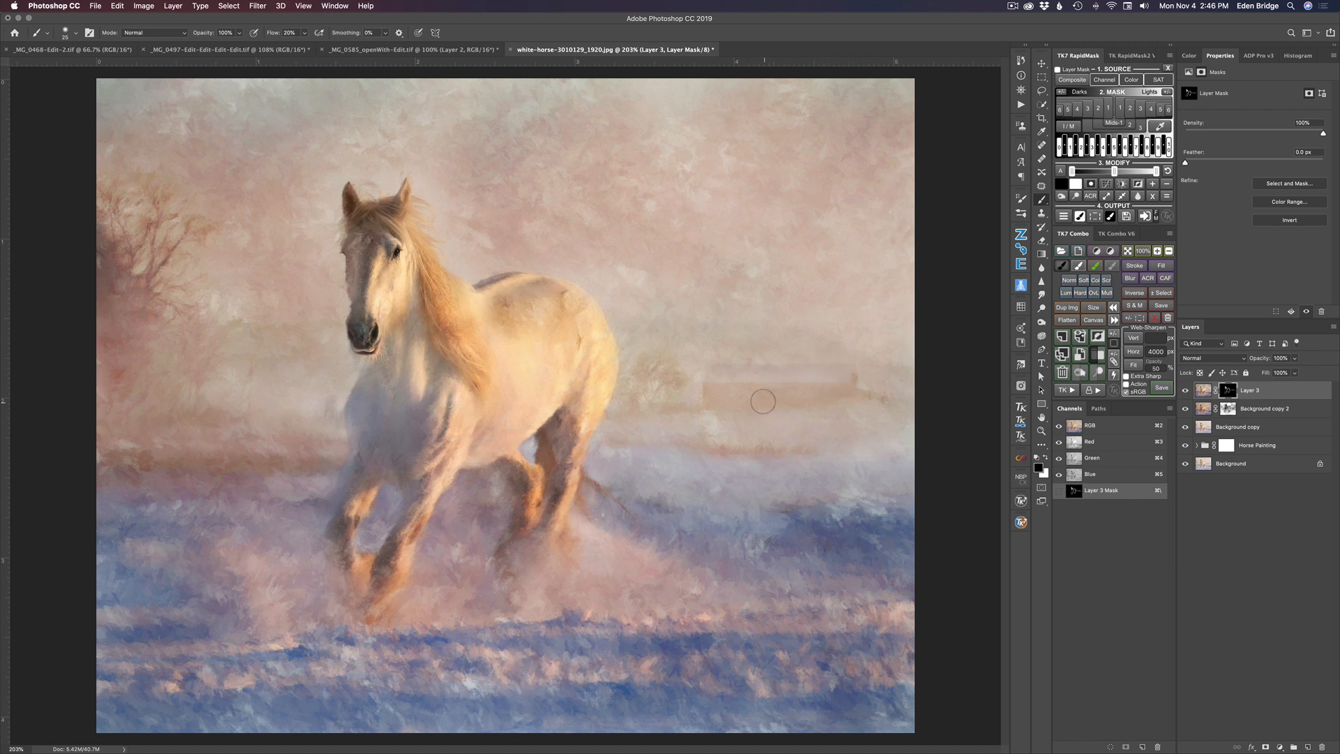
Brush white on the Layer 3 mask at 10% flow with a larger brush over the tree at the image's edge and the snow.
key(x)
key(shift+1)
key(bracketright)
key(bracketright)
key(bracketright)
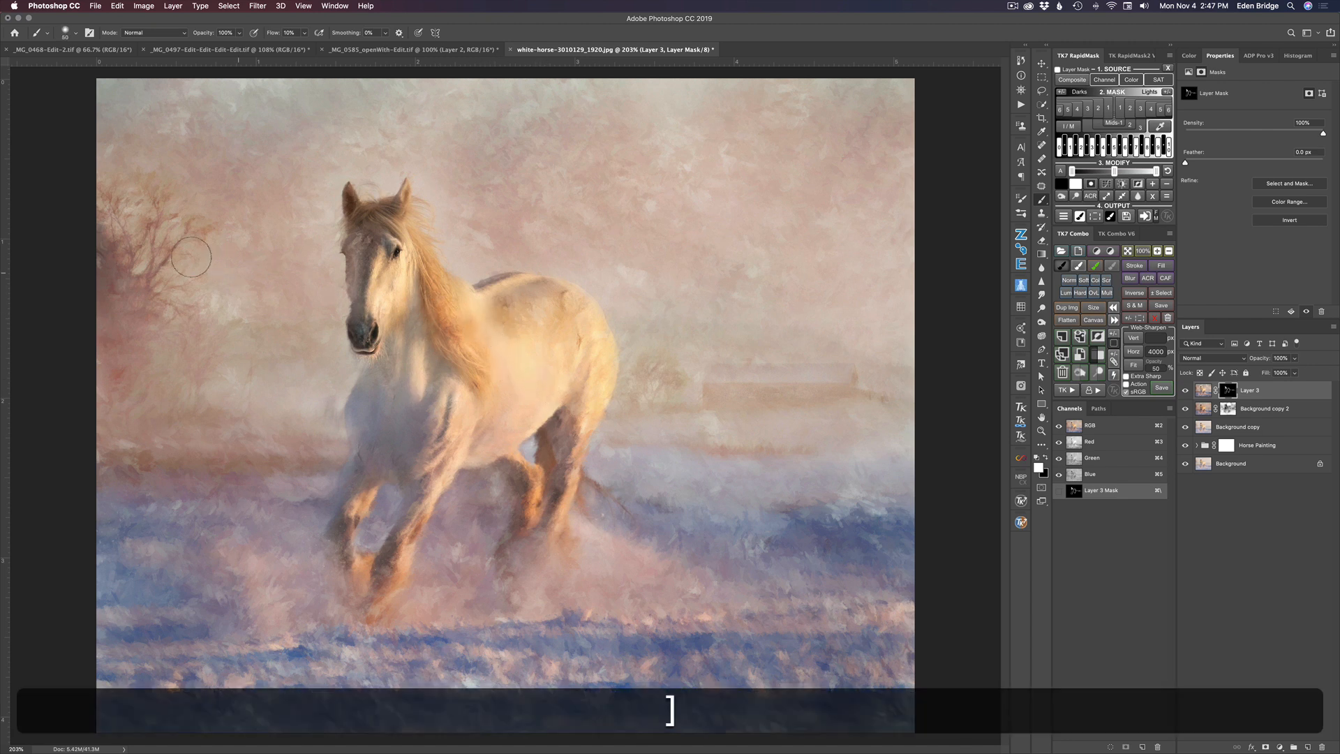
mouse_move(154, 216)
mouse_down()
mouse_move(173, 244)
mouse_move(196, 388)
mouse_move(135, 342)
mouse_up()
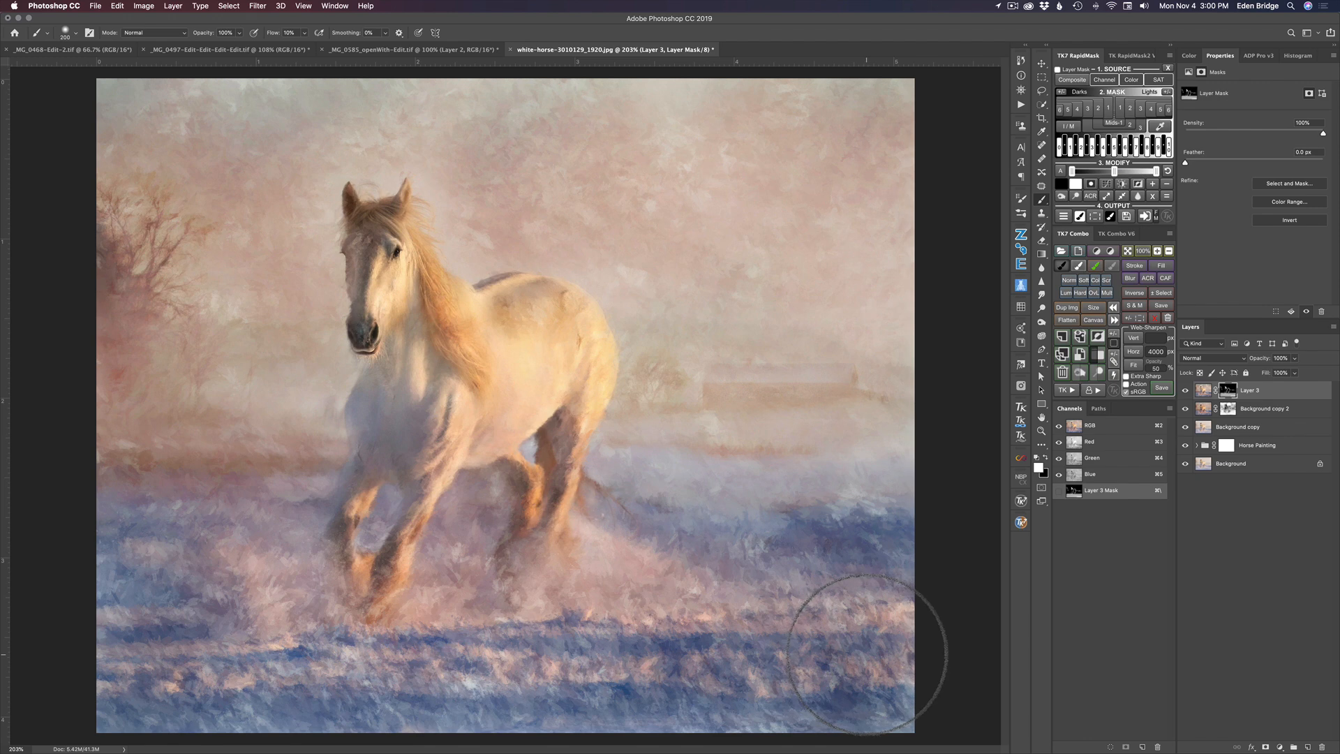
Compare the image with and without Layer 3, and against the original Background layer shown alone.
click(1186, 391)
click(1186, 391)
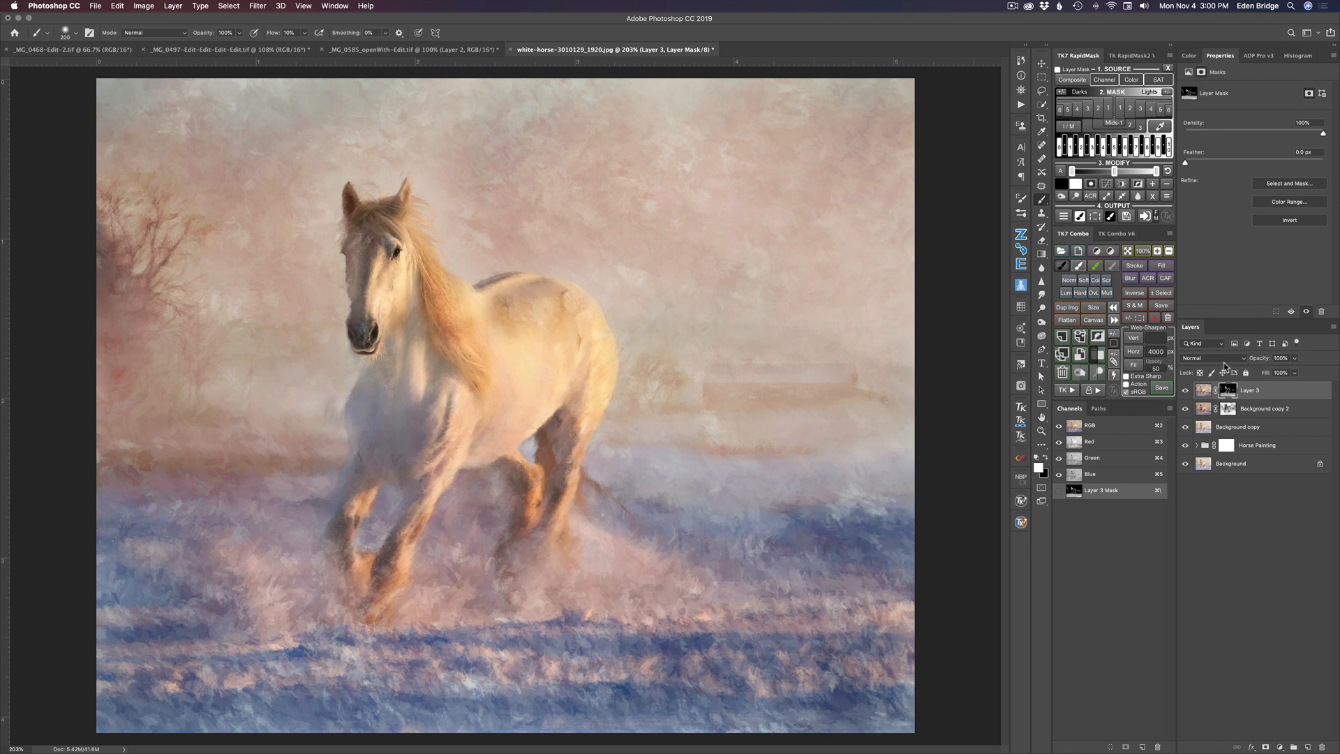
click(1185, 393)
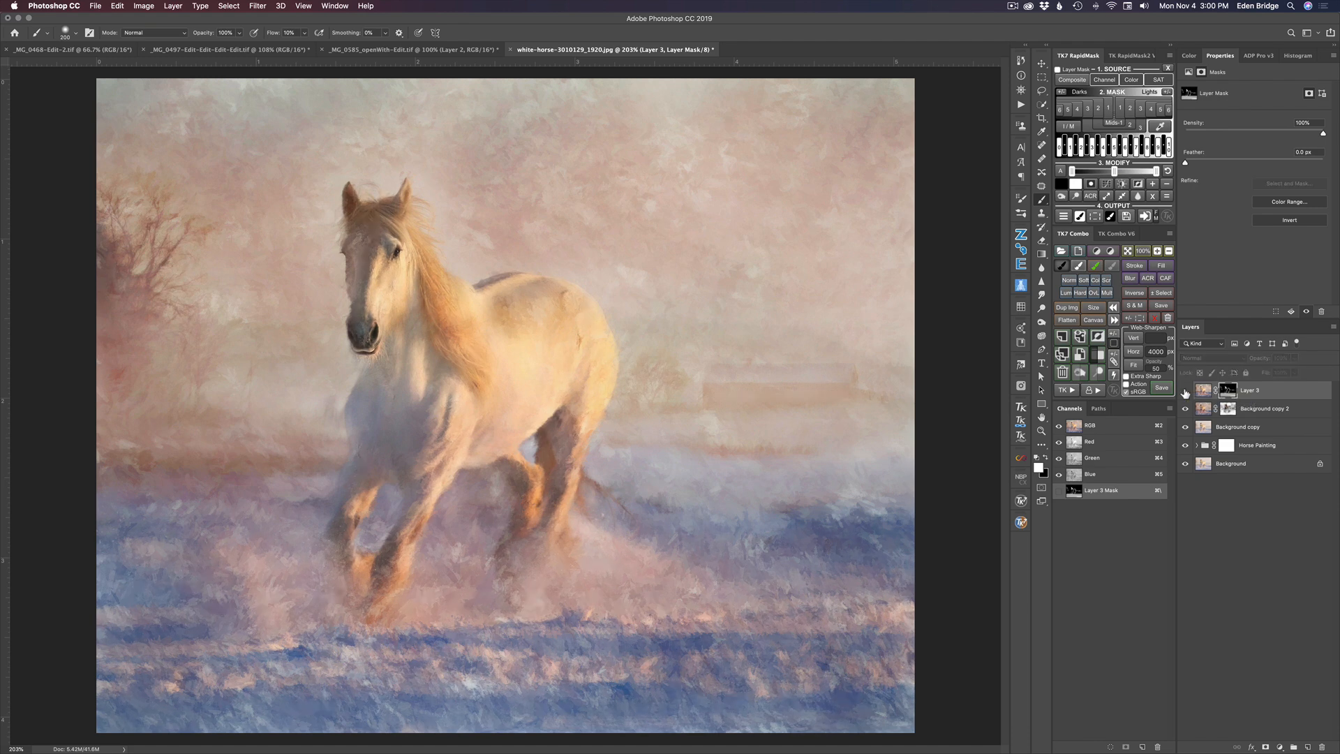
click(1186, 391)
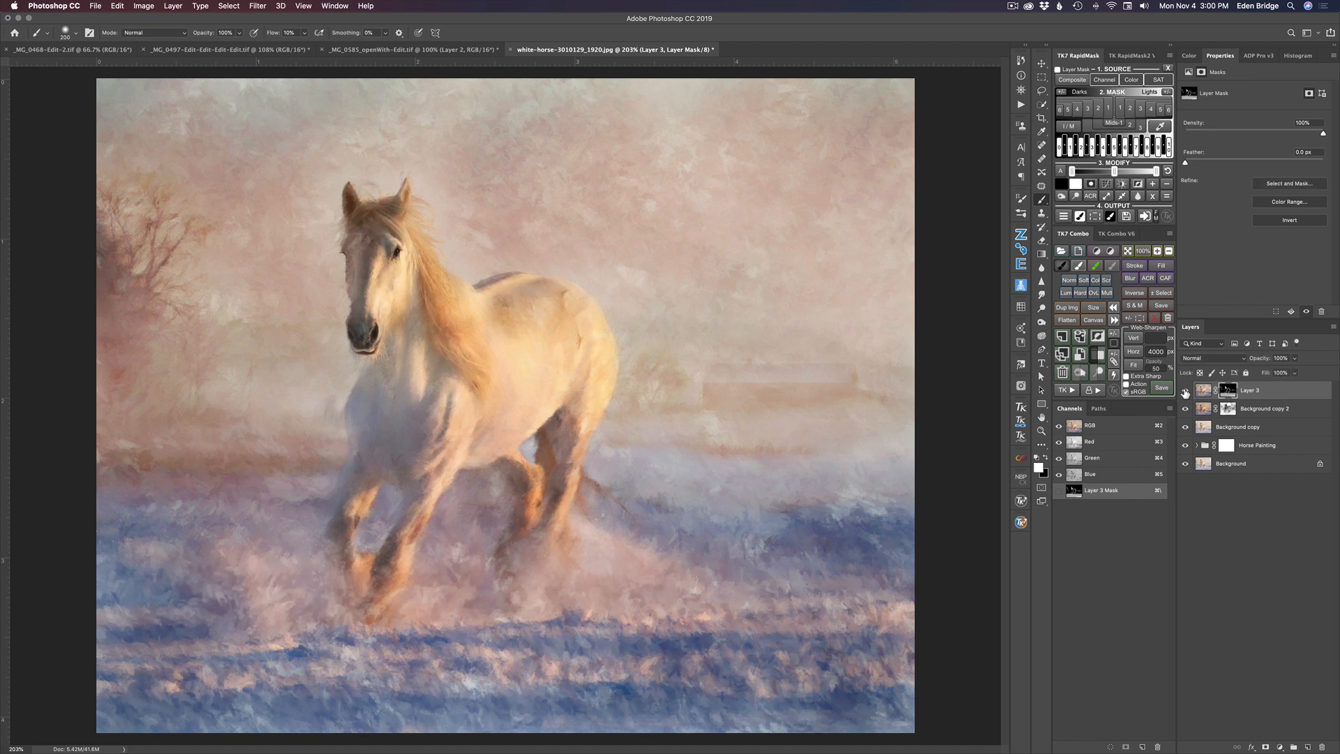
key(alt)
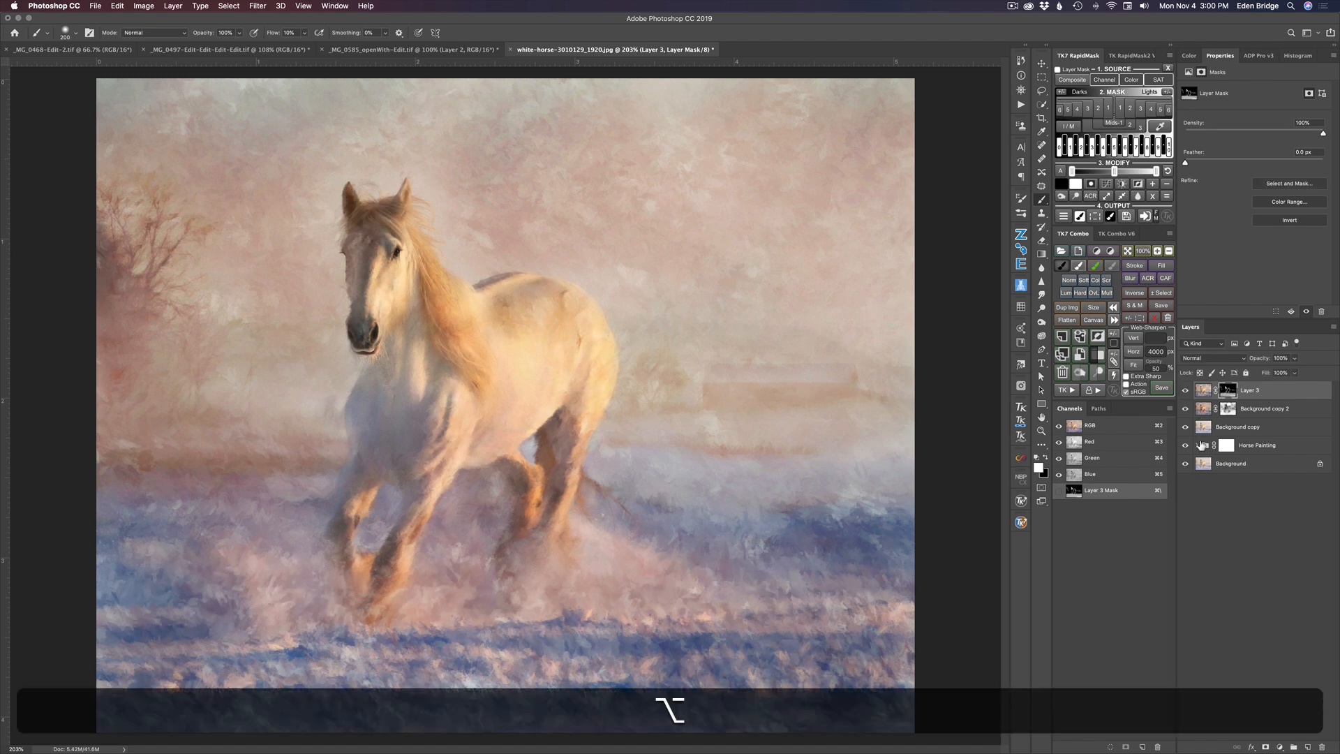
alt+click(1185, 465)
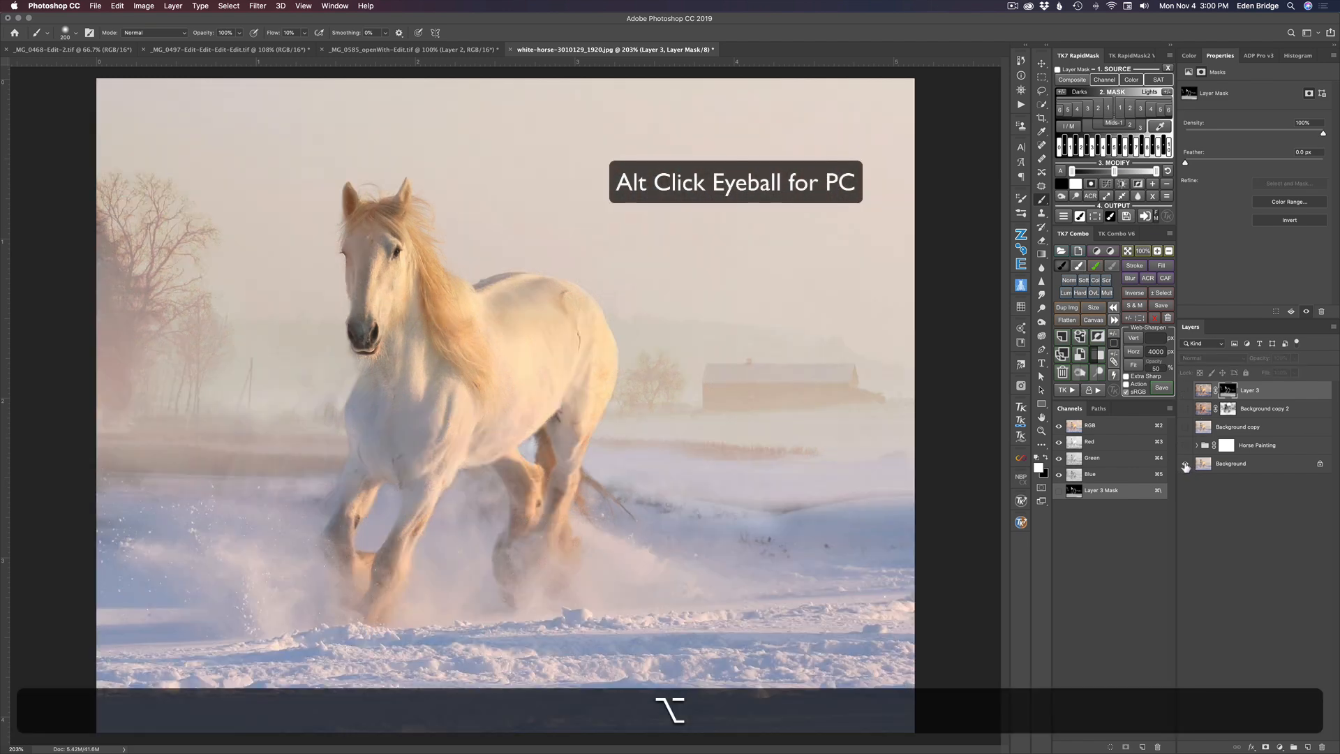
alt+click(1185, 465)
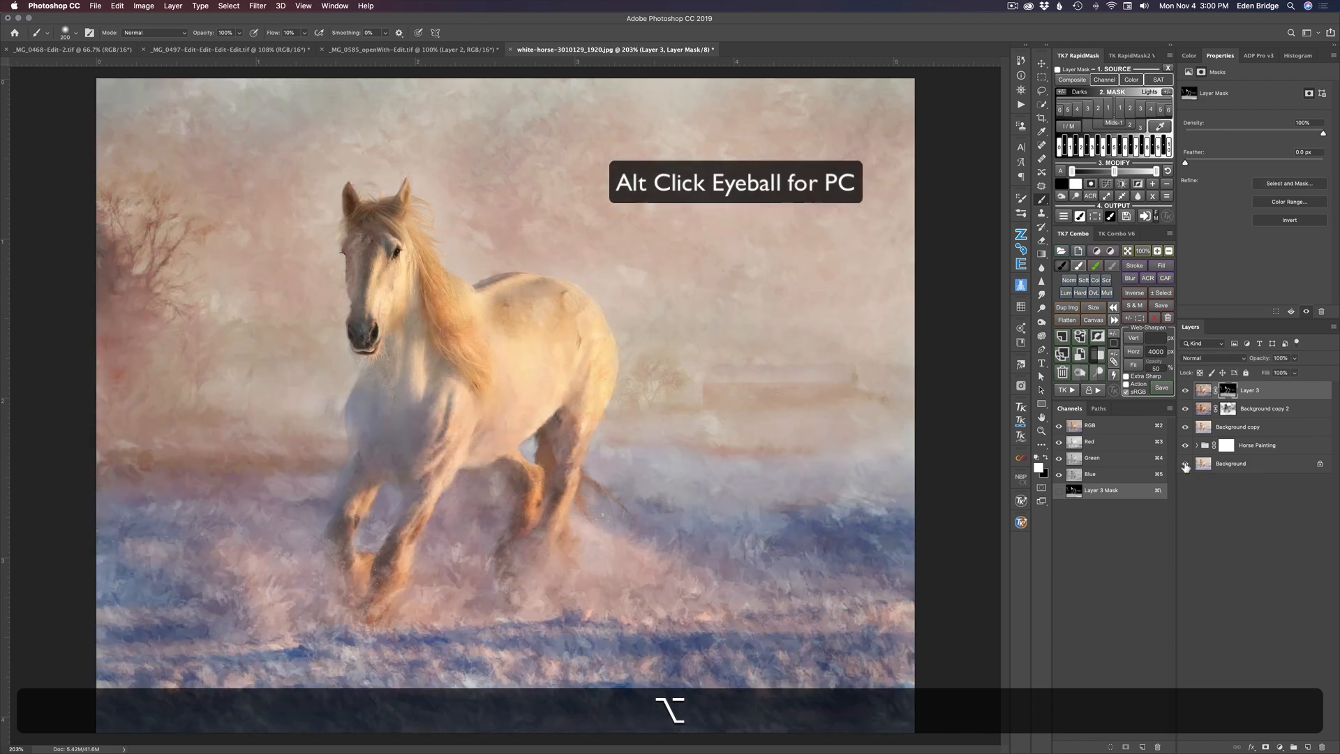